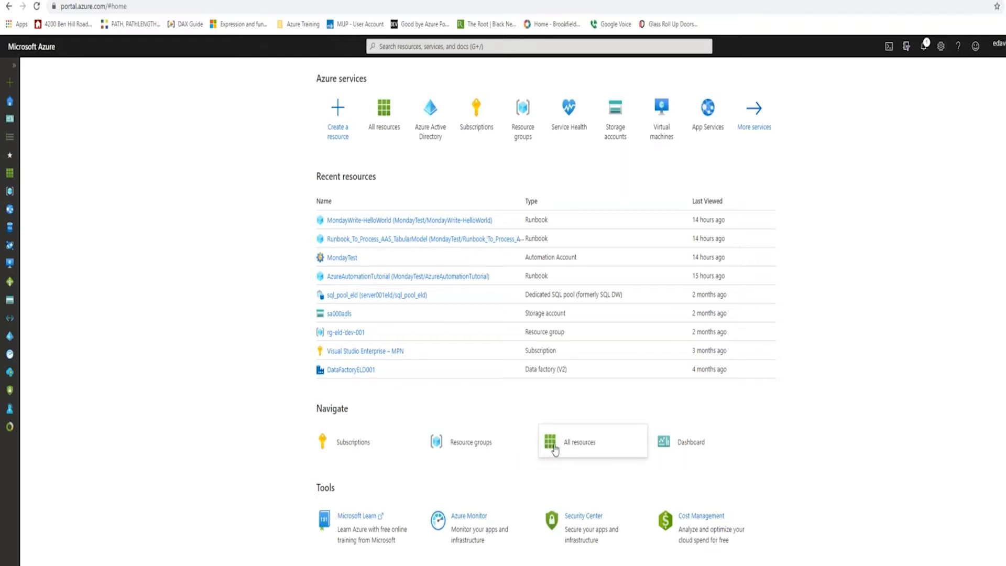
Search the Marketplace for "automation" and open Microsoft's Automation offering.
{"action": "mouse_move", "coordinate": [555, 449]}
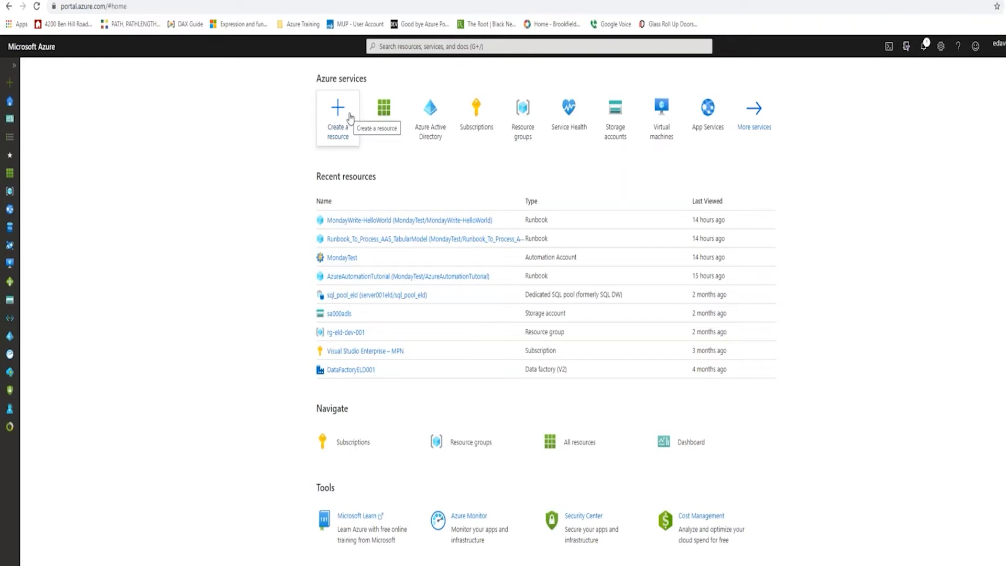
{"action": "left_click", "coordinate": [349, 123]}
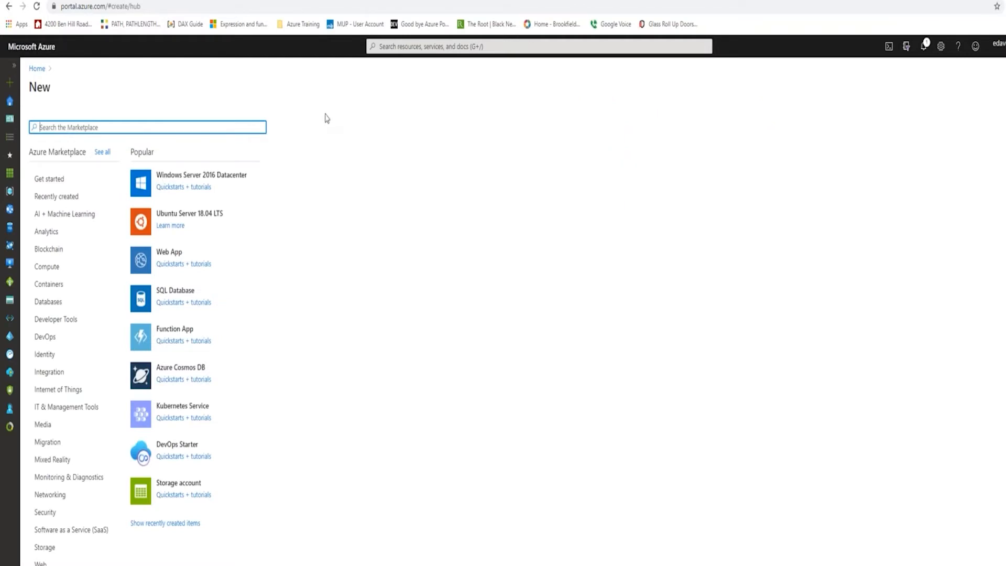
{"action": "type", "text": "automation"}
{"action": "key", "text": "Return"}
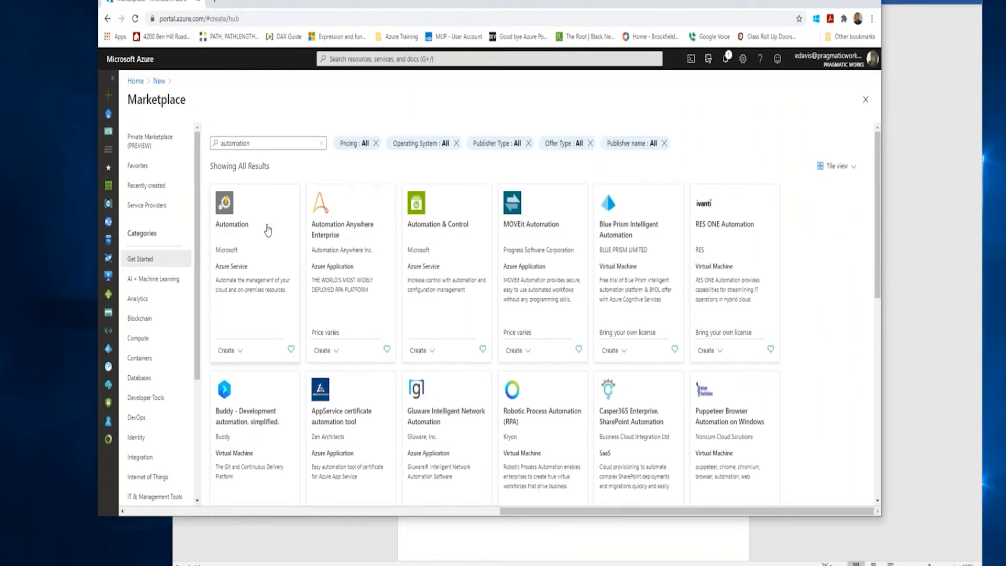
{"action": "left_click", "coordinate": [230, 224]}
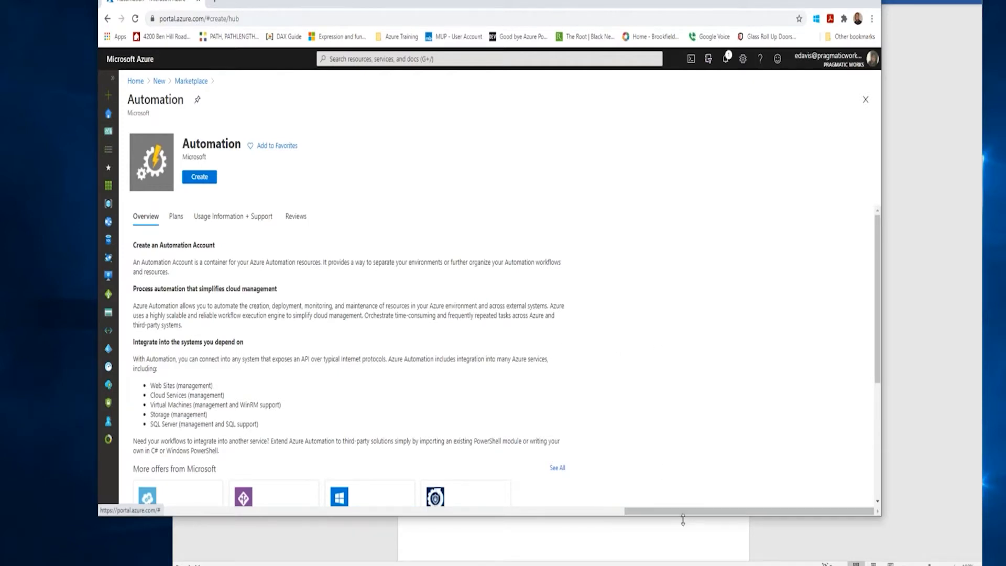
Create an Automation account named TuesdayAutomation in resource group rg-eld-dev-001, East US, with an Azure Run As account.
{"action": "left_click_drag", "start_coordinate": [682, 519], "coordinate": [682, 546]}
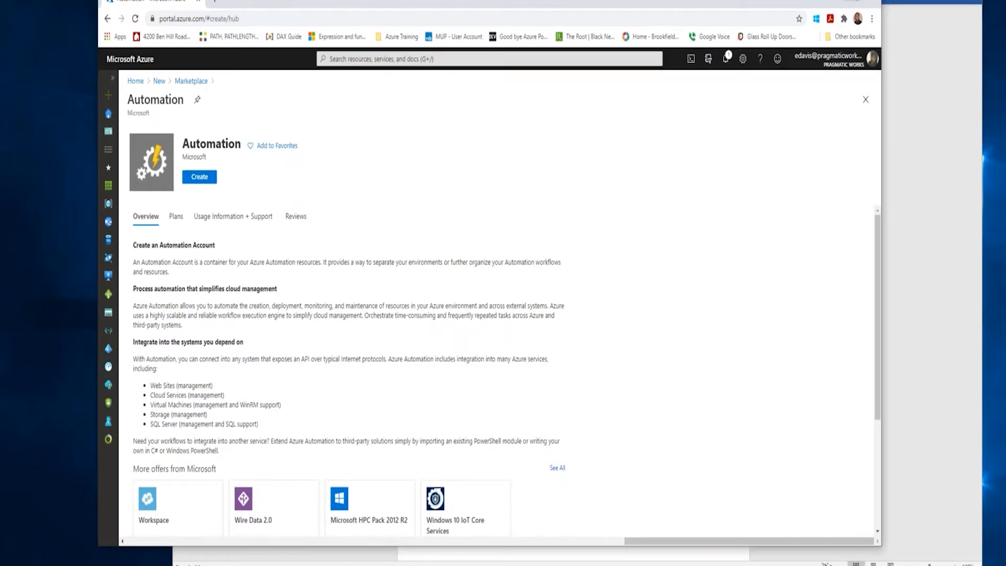
{"action": "left_click", "coordinate": [850, 1]}
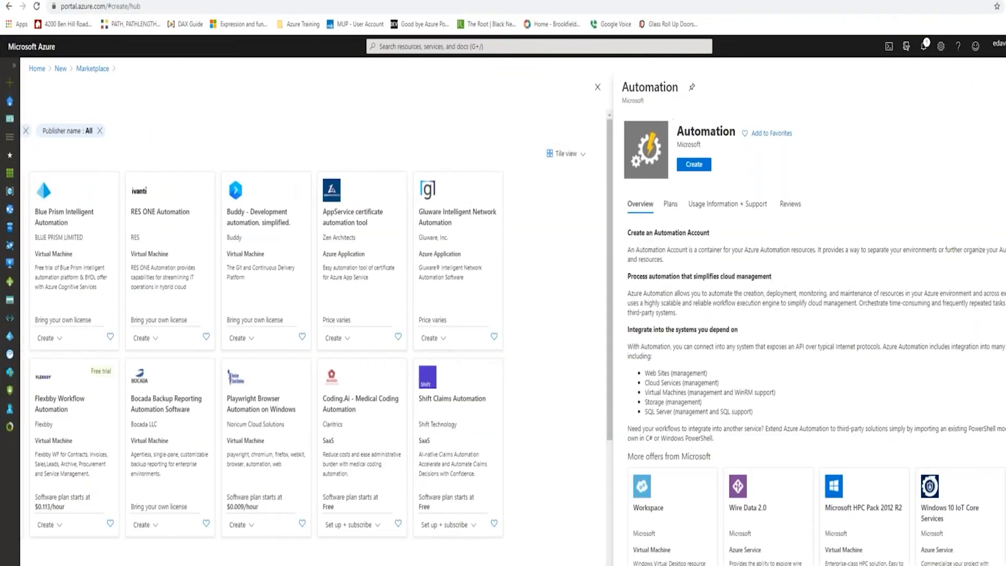
{"action": "left_click", "coordinate": [1005, 0]}
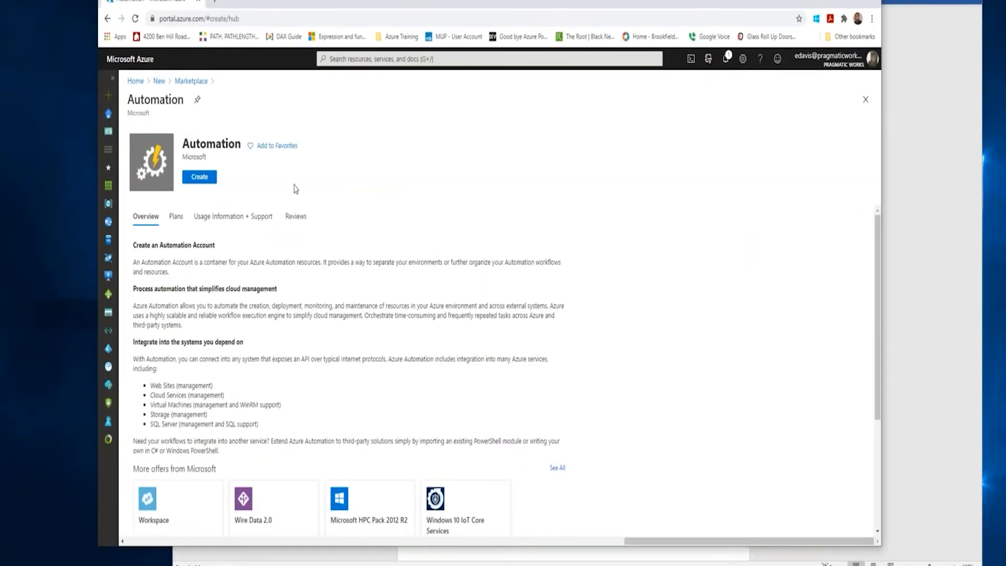
{"action": "left_click", "coordinate": [204, 180]}
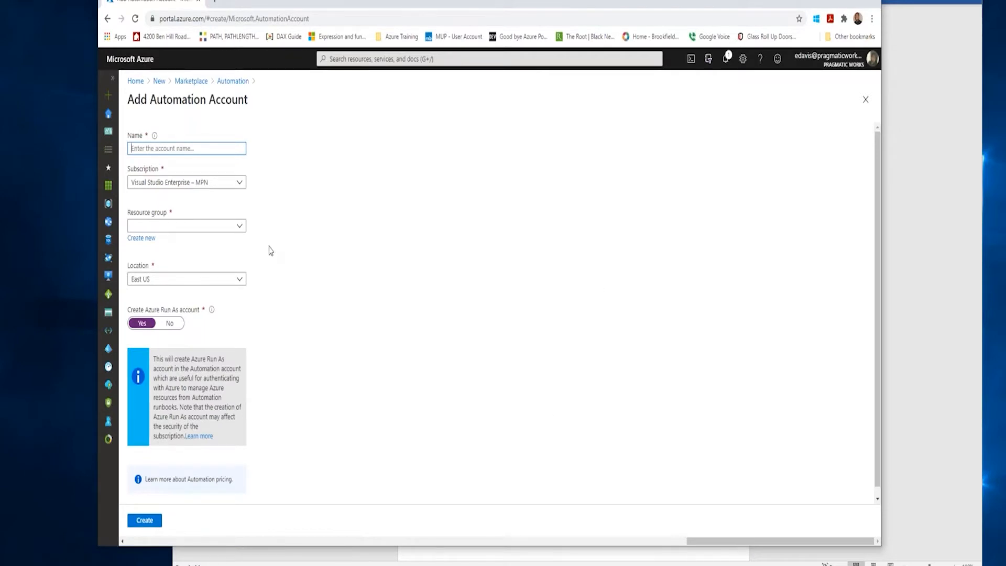
{"action": "type", "text": "TuesdayAutomation"}
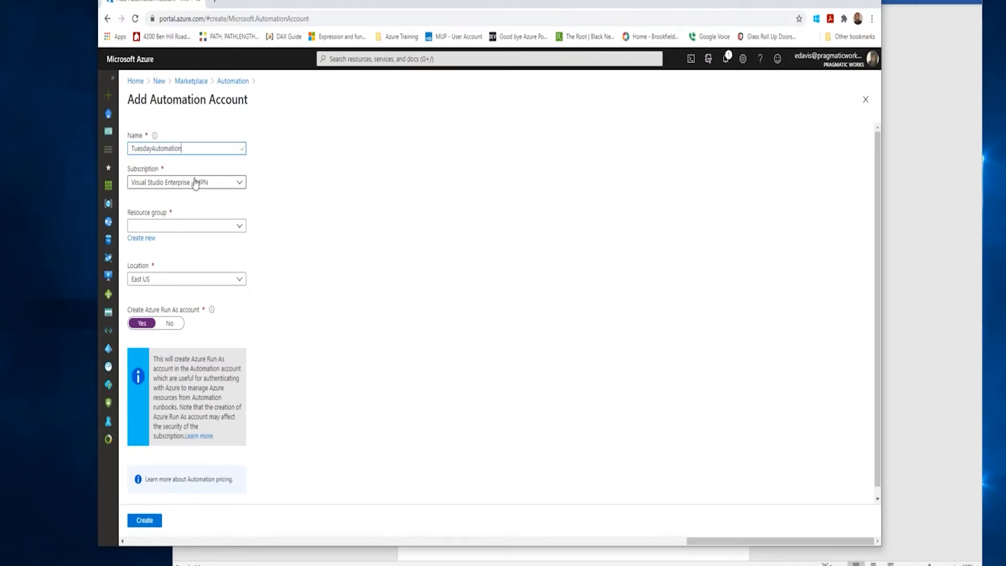
{"action": "left_click", "coordinate": [238, 231]}
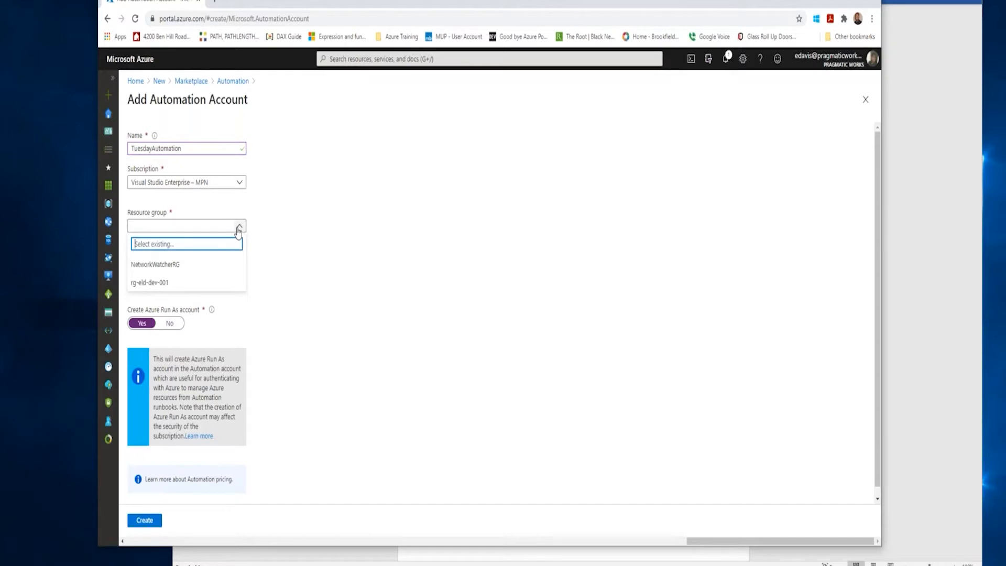
{"action": "left_click", "coordinate": [186, 283]}
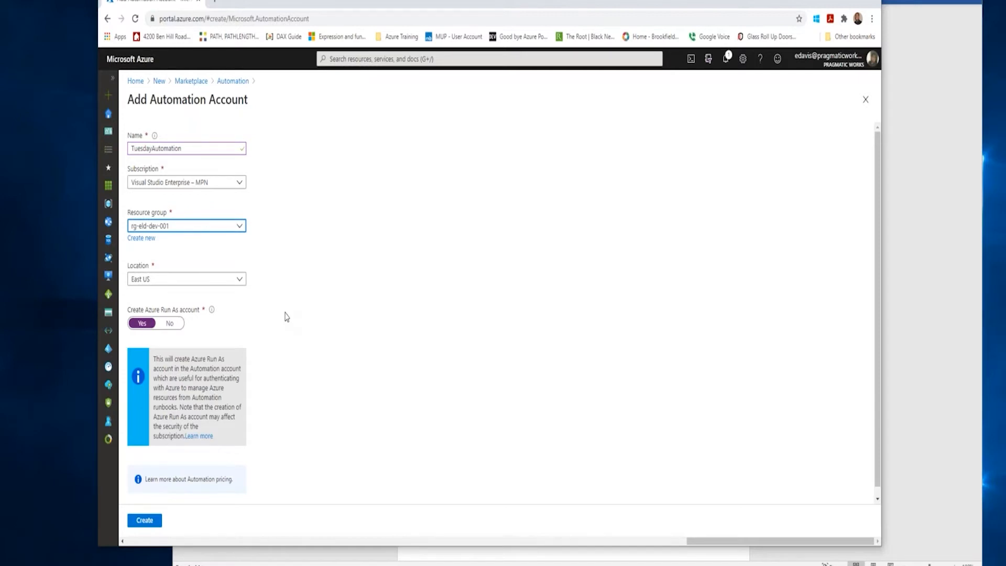
{"action": "scroll", "coordinate": [348, 339], "scroll_direction": "down", "scroll_amount": 1}
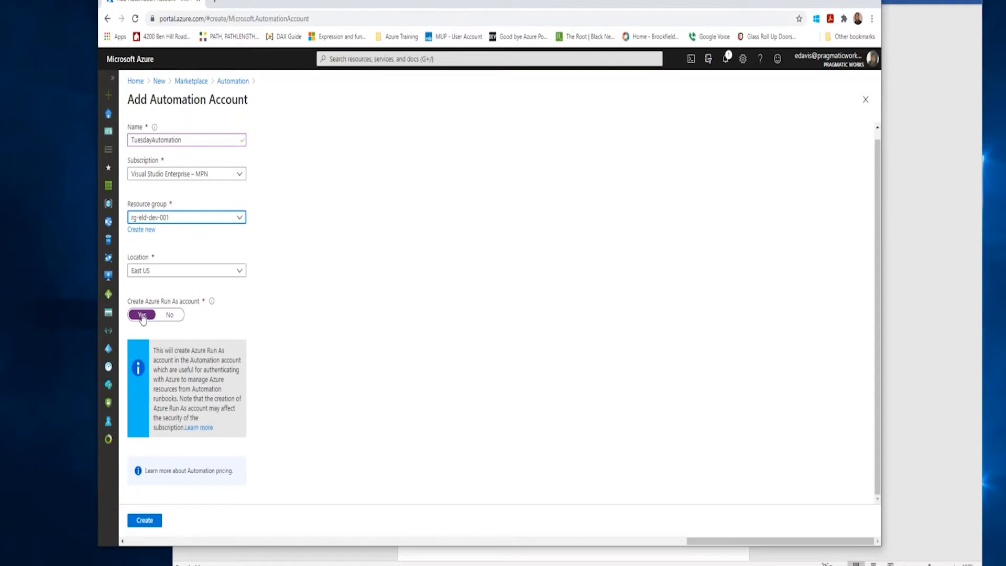
{"action": "left_click", "coordinate": [144, 521]}
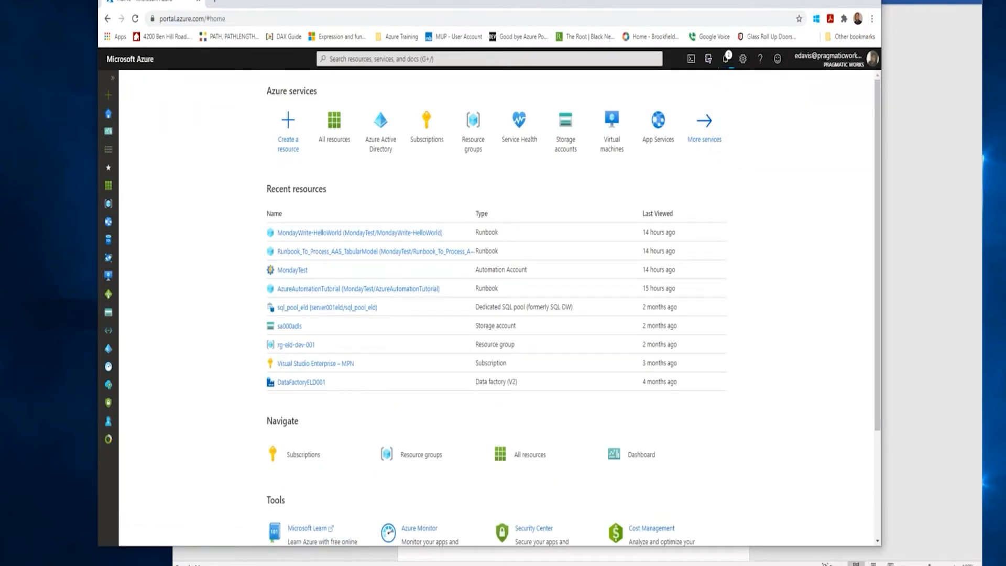
Refresh the portal home page and open the TuesdayAutomation account from the list of all resources.
{"action": "left_click_drag", "start_coordinate": [883, 234], "coordinate": [925, 235]}
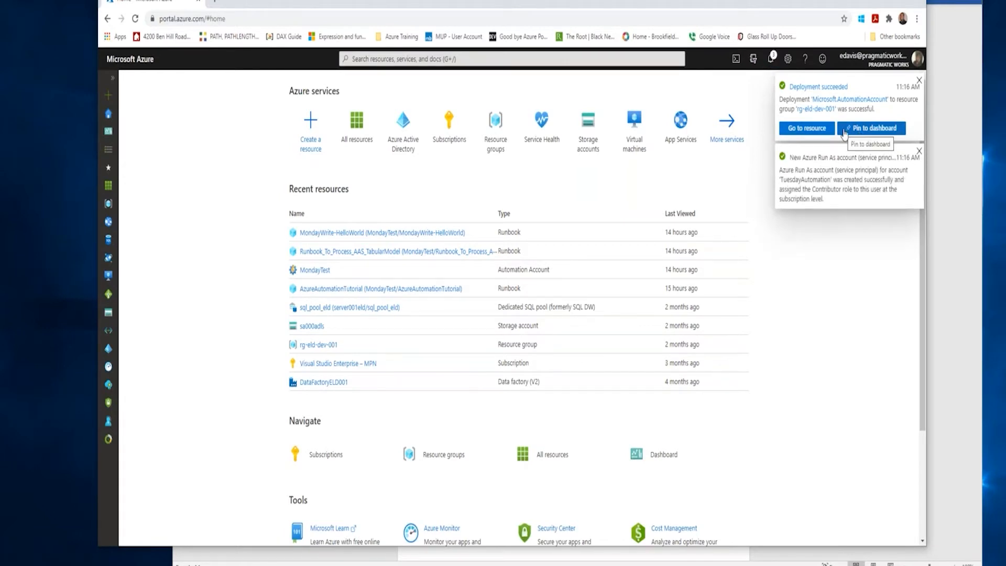
{"action": "left_click", "coordinate": [844, 131]}
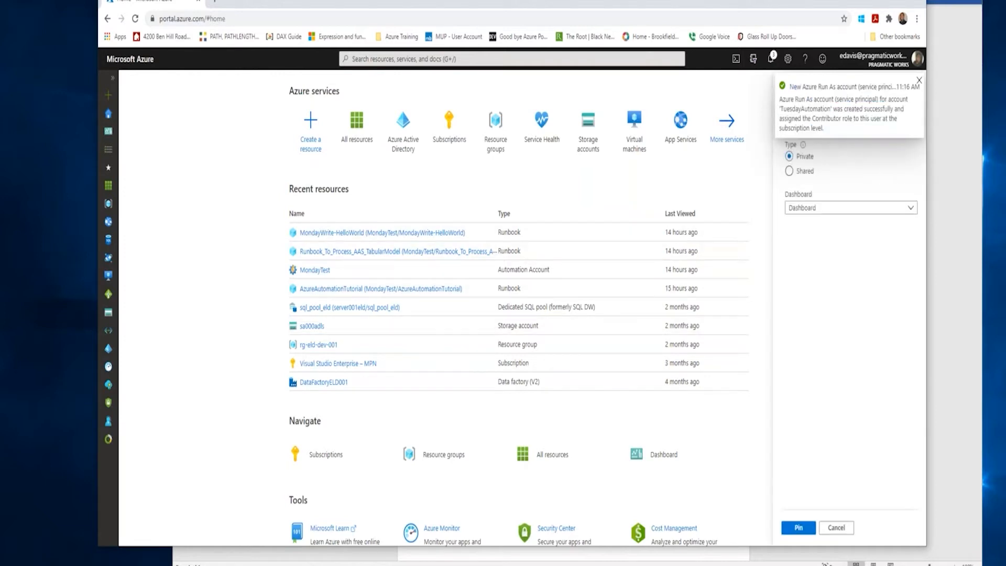
{"action": "left_click", "coordinate": [836, 527]}
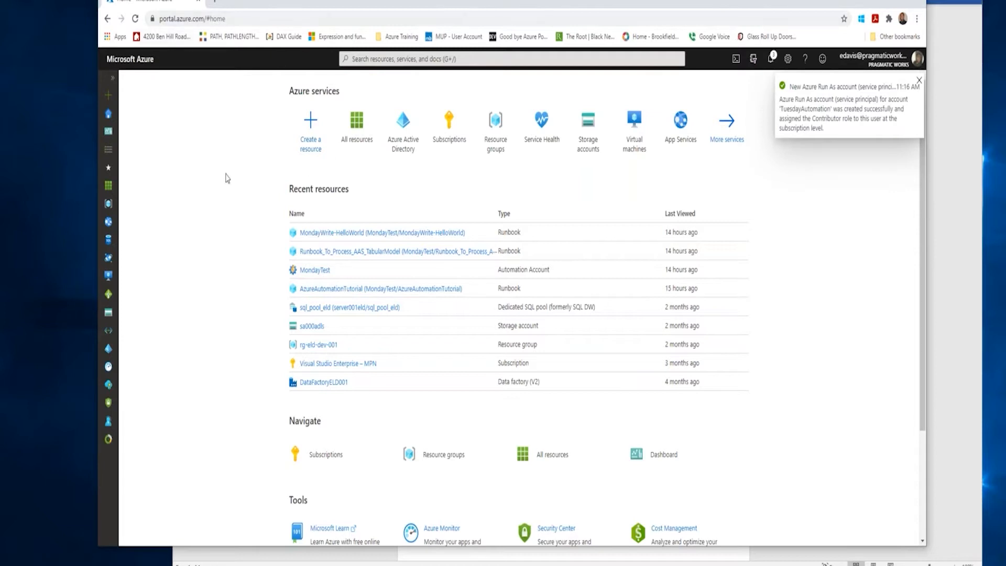
{"action": "left_click", "coordinate": [133, 21]}
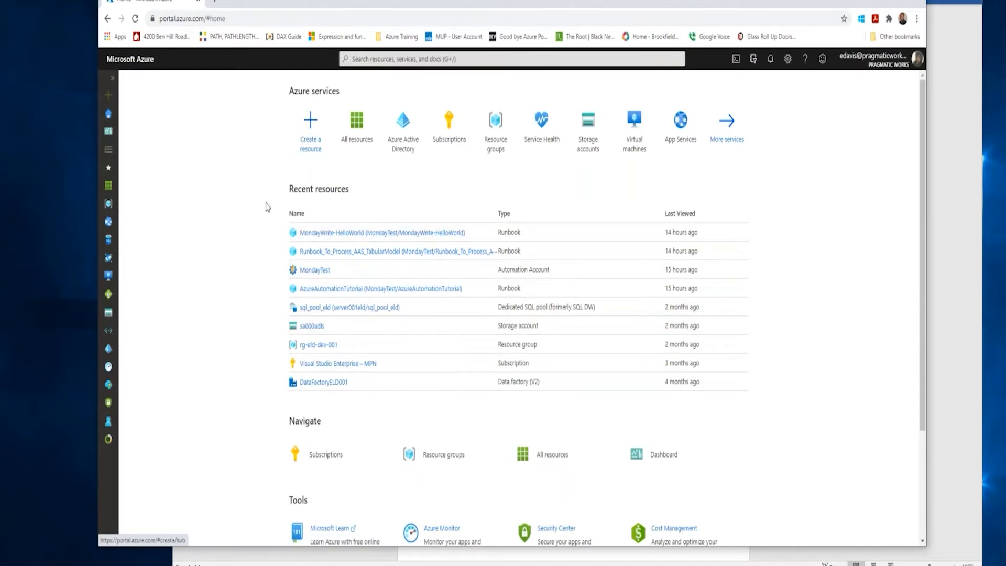
{"action": "left_click", "coordinate": [355, 129]}
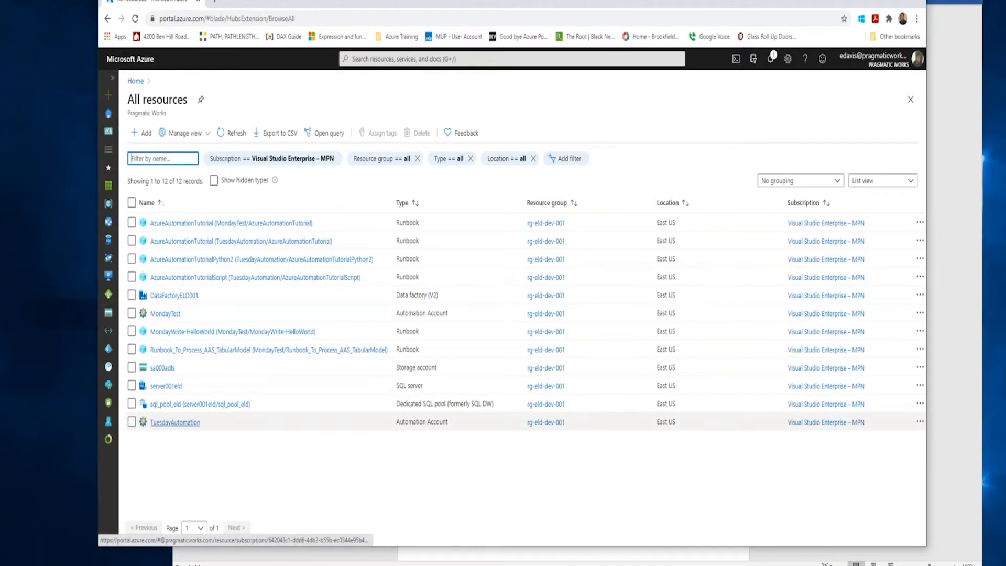
{"action": "left_click", "coordinate": [182, 427]}
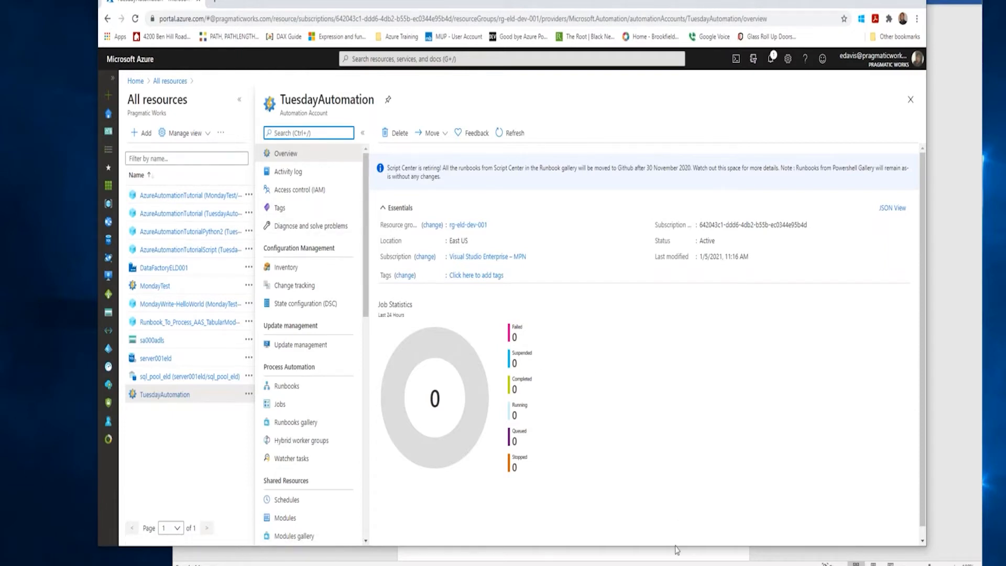
Review the TuesdayAutomation account's available management, shared resource and settings options, and open its list of runbooks.
{"action": "left_click_drag", "start_coordinate": [675, 546], "coordinate": [675, 565]}
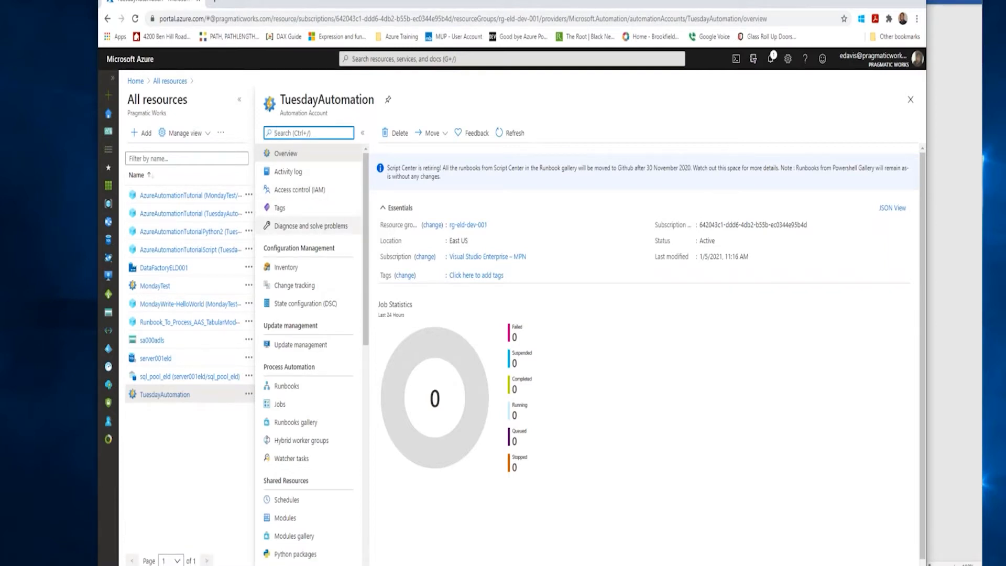
{"action": "left_click_drag", "start_coordinate": [367, 222], "coordinate": [375, 403]}
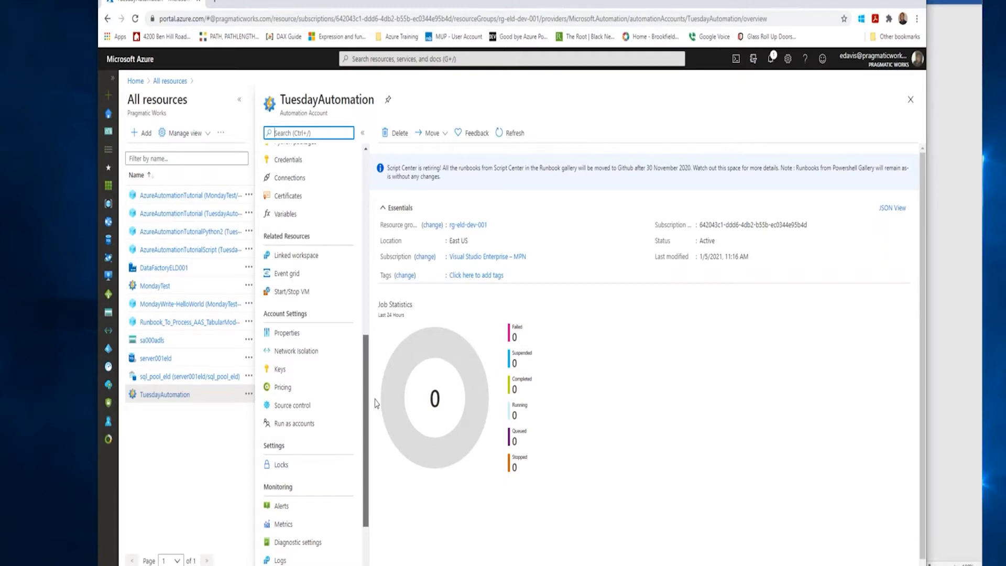
{"action": "left_click_drag", "start_coordinate": [376, 403], "coordinate": [352, 429]}
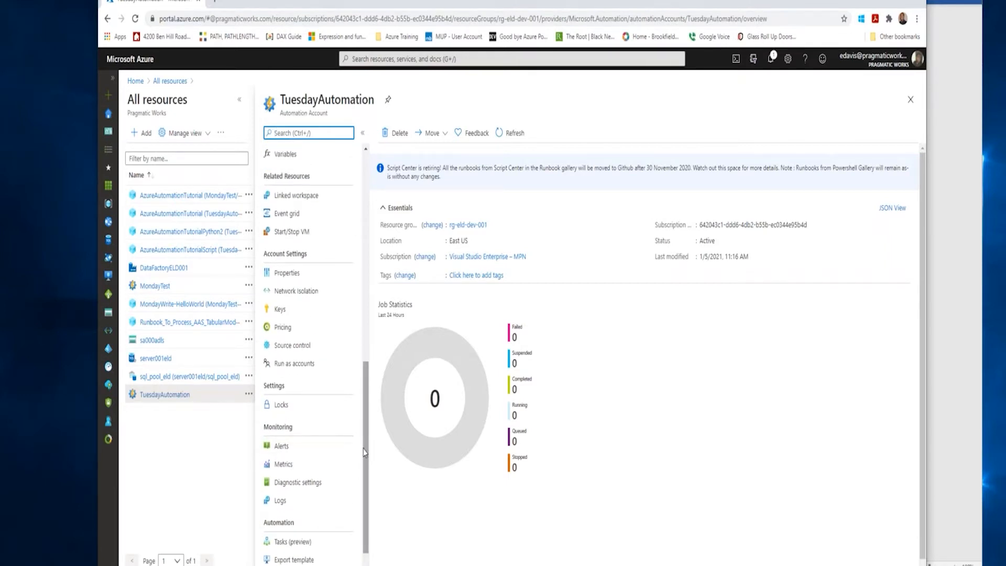
{"action": "scroll", "coordinate": [364, 429], "scroll_direction": "up", "scroll_amount": 2}
{"action": "left_click_drag", "start_coordinate": [364, 429], "coordinate": [367, 330]}
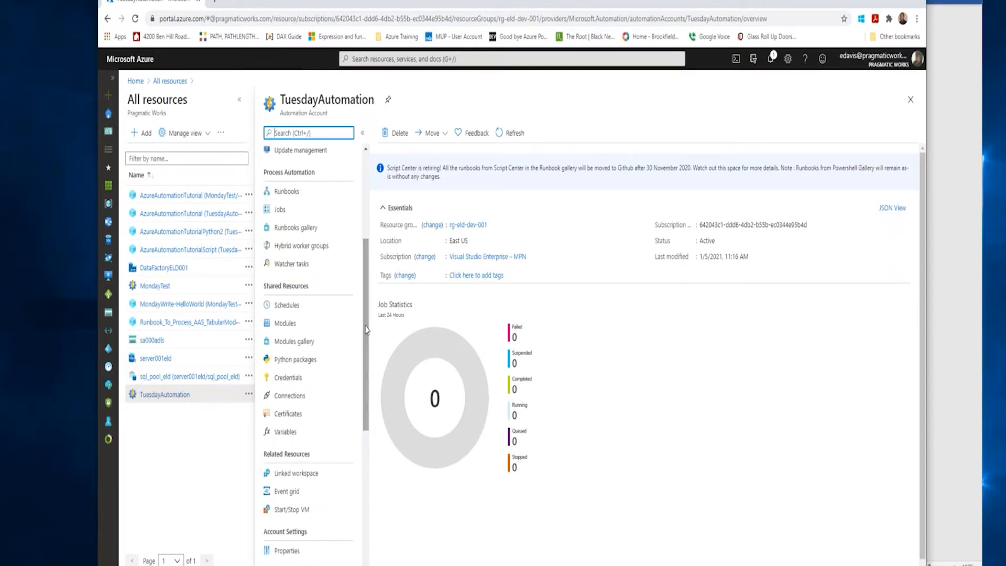
{"action": "left_click_drag", "start_coordinate": [367, 336], "coordinate": [366, 303]}
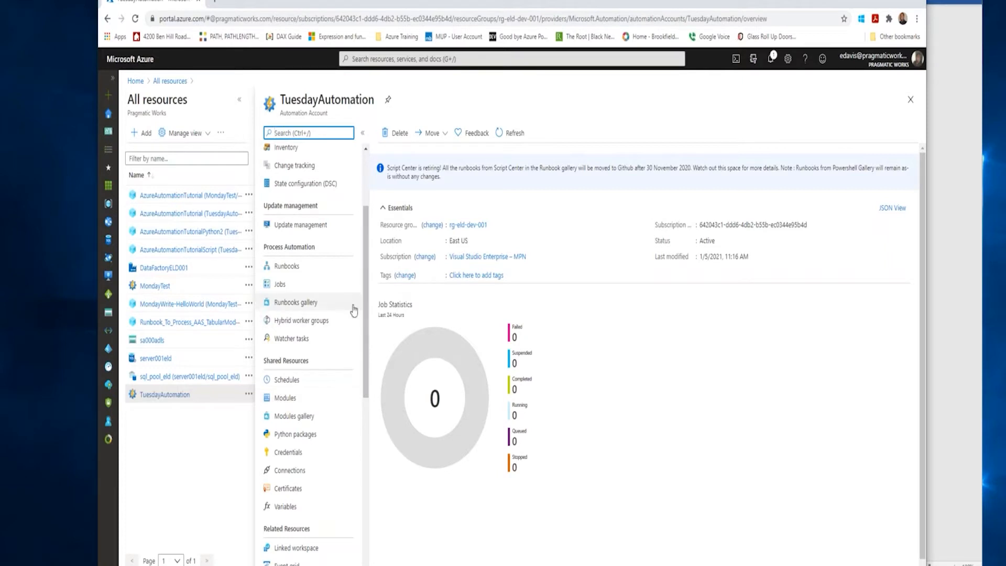
{"action": "scroll", "coordinate": [325, 341], "scroll_direction": "up", "scroll_amount": 3}
{"action": "left_click", "coordinate": [292, 387]}
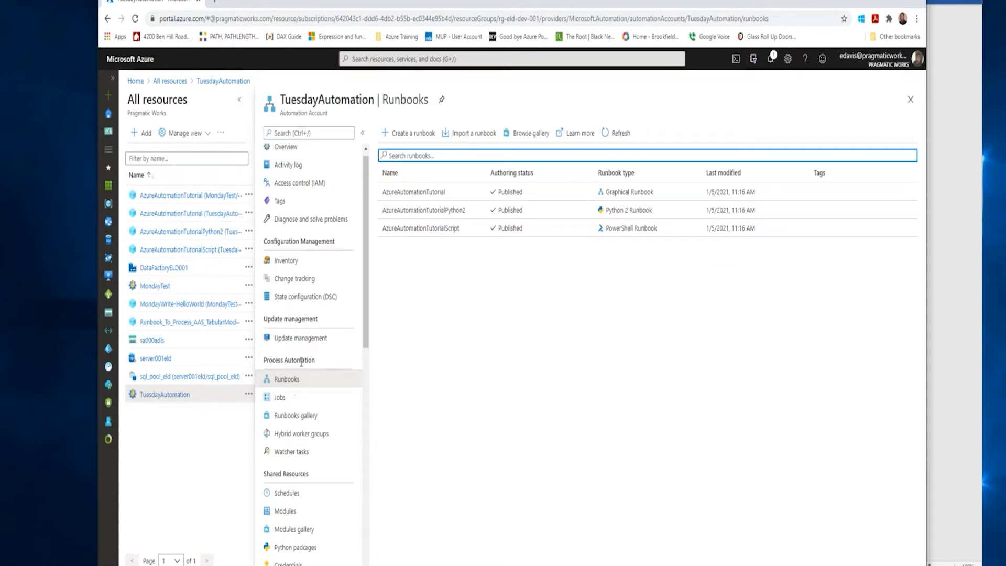
Open the runbook gallery from the account's runbooks and examine the available Script Center runbooks with their types and descriptions.
{"action": "scroll", "coordinate": [309, 304], "scroll_direction": "down", "scroll_amount": 1}
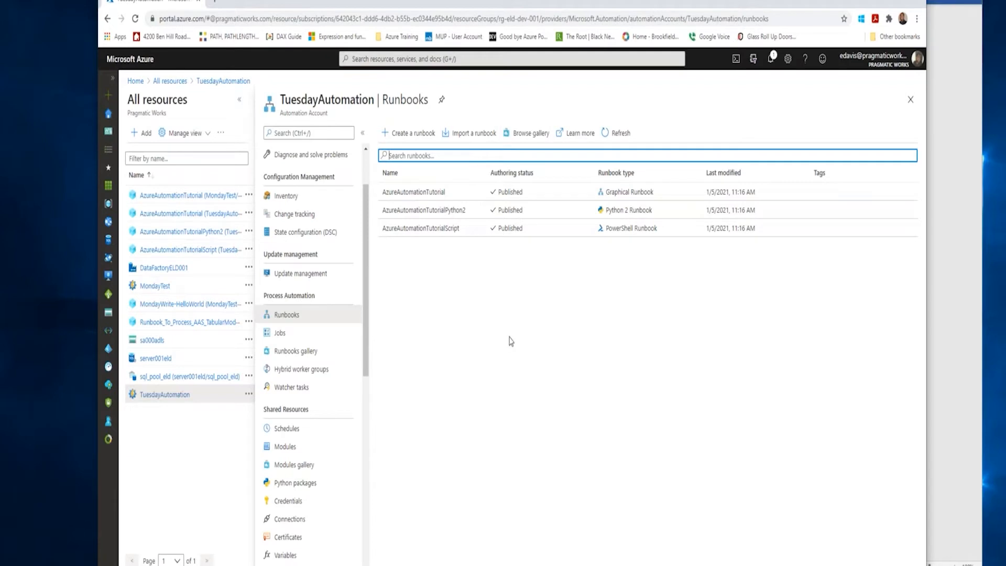
{"action": "left_click", "coordinate": [532, 137]}
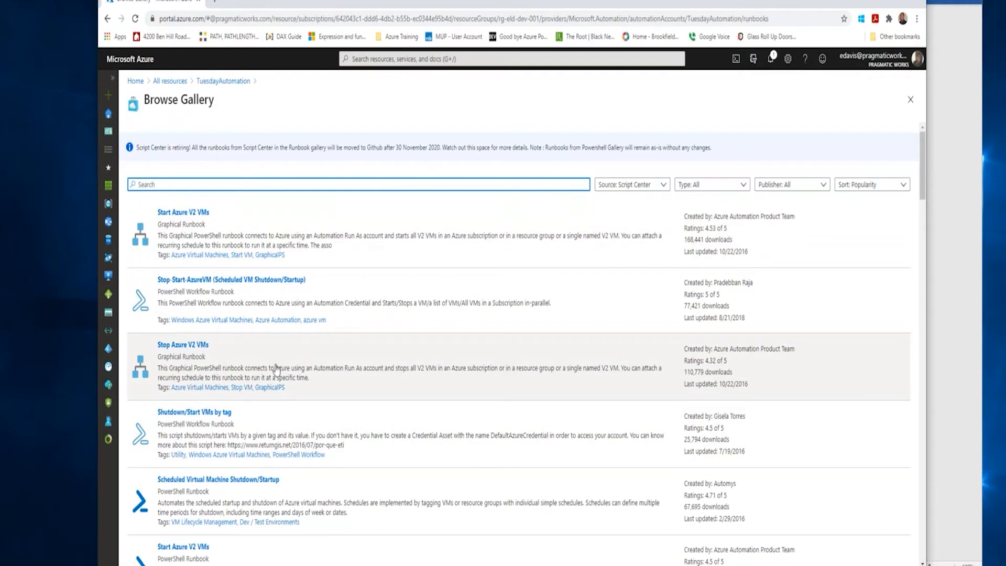
{"action": "scroll", "coordinate": [352, 397], "scroll_direction": "down", "scroll_amount": 2}
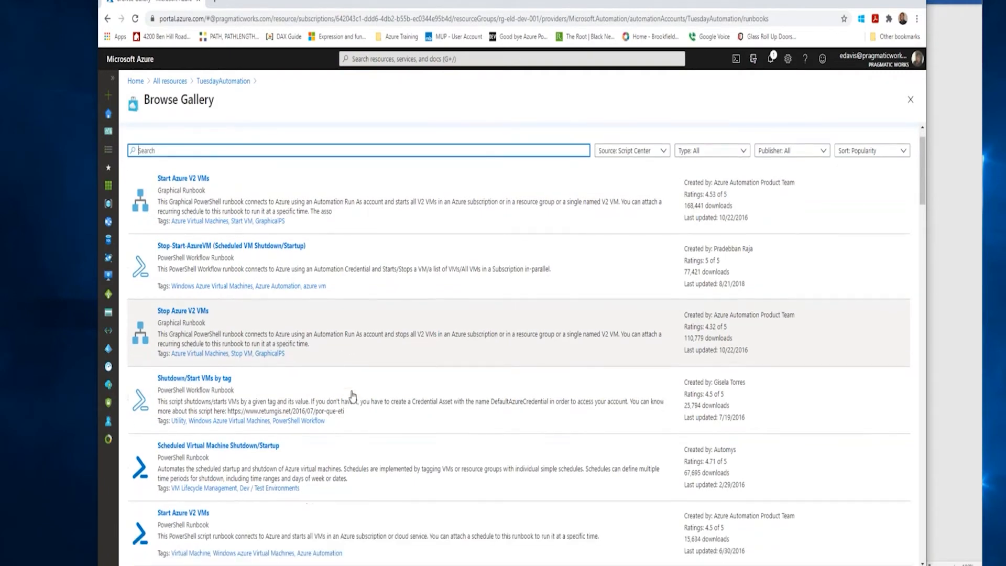
{"action": "scroll", "coordinate": [351, 397], "scroll_direction": "down", "scroll_amount": 1}
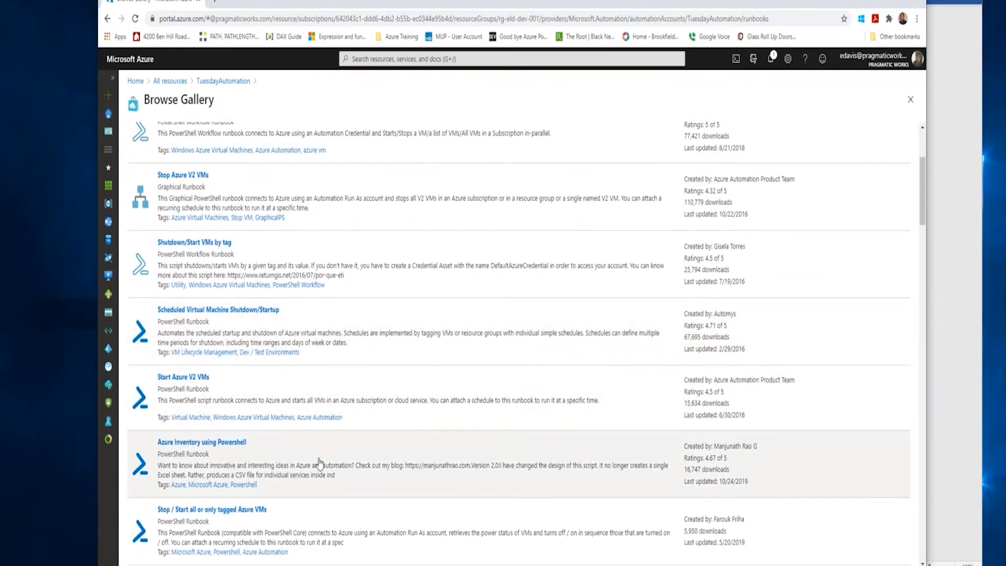
{"action": "scroll", "coordinate": [331, 461], "scroll_direction": "down", "scroll_amount": 1}
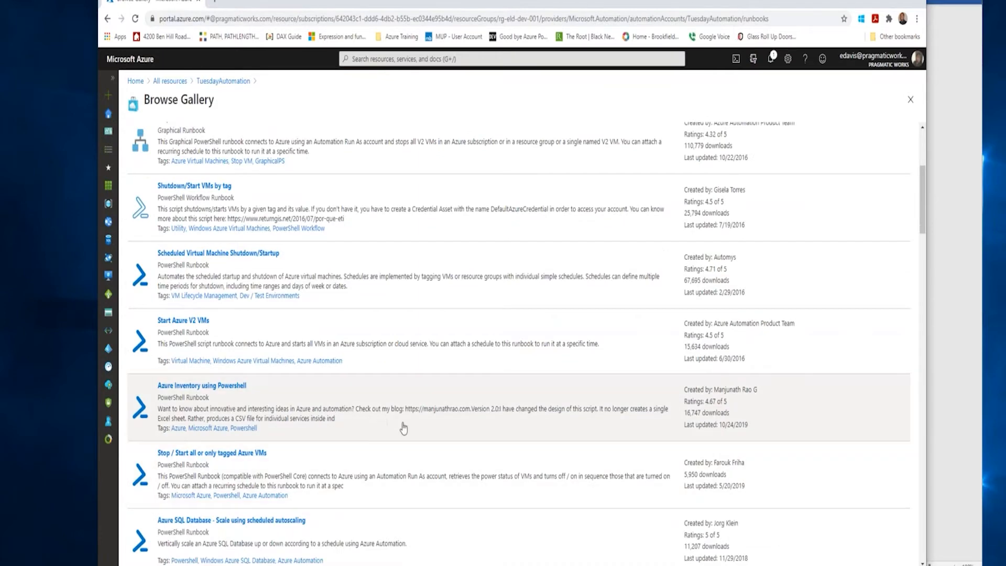
{"action": "scroll", "coordinate": [400, 423], "scroll_direction": "down", "scroll_amount": 1}
{"action": "scroll", "coordinate": [373, 469], "scroll_direction": "down", "scroll_amount": 1}
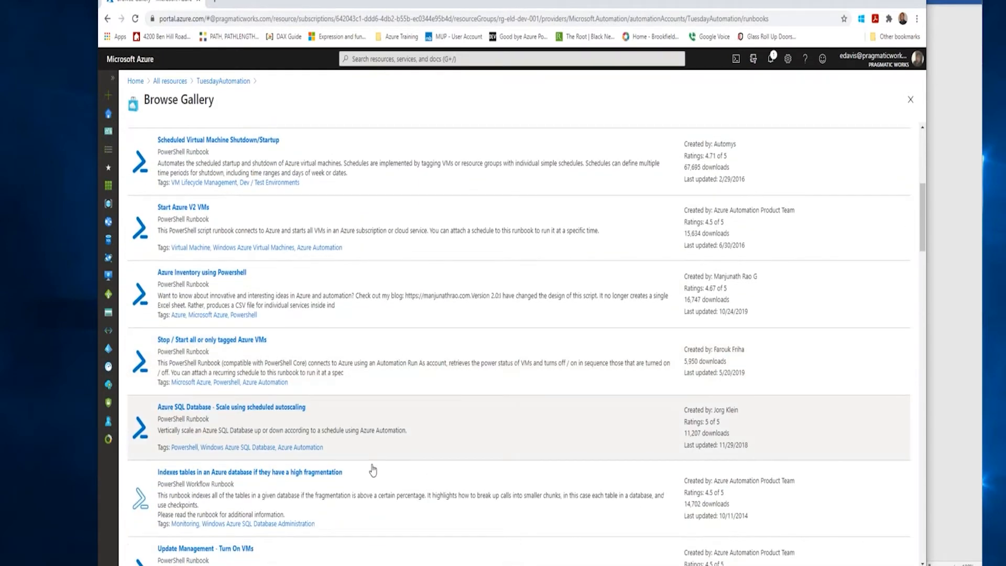
{"action": "scroll", "coordinate": [373, 469], "scroll_direction": "down", "scroll_amount": 2}
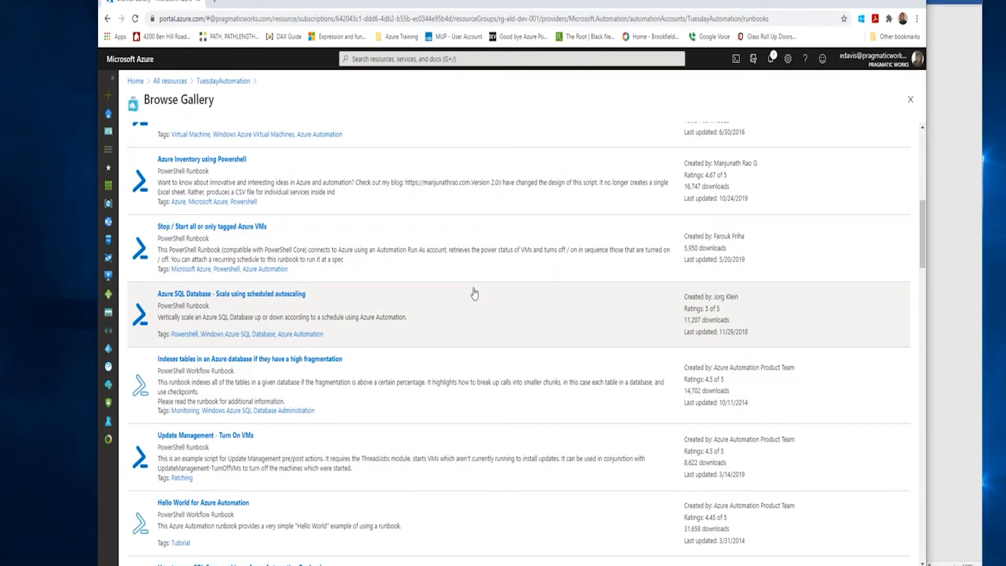
{"action": "scroll", "coordinate": [474, 293], "scroll_direction": "up", "scroll_amount": 8}
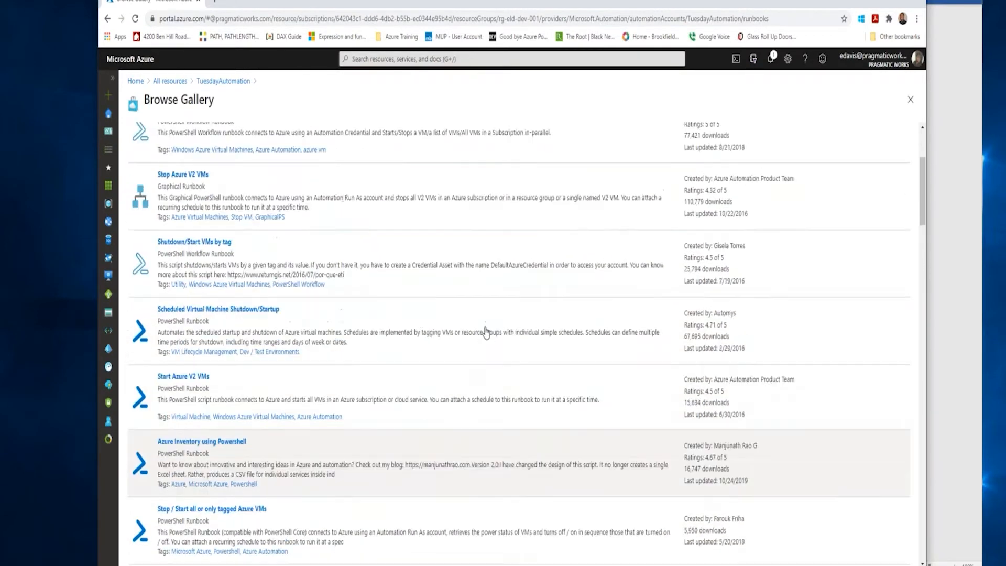
{"action": "scroll", "coordinate": [485, 330], "scroll_direction": "up", "scroll_amount": 1}
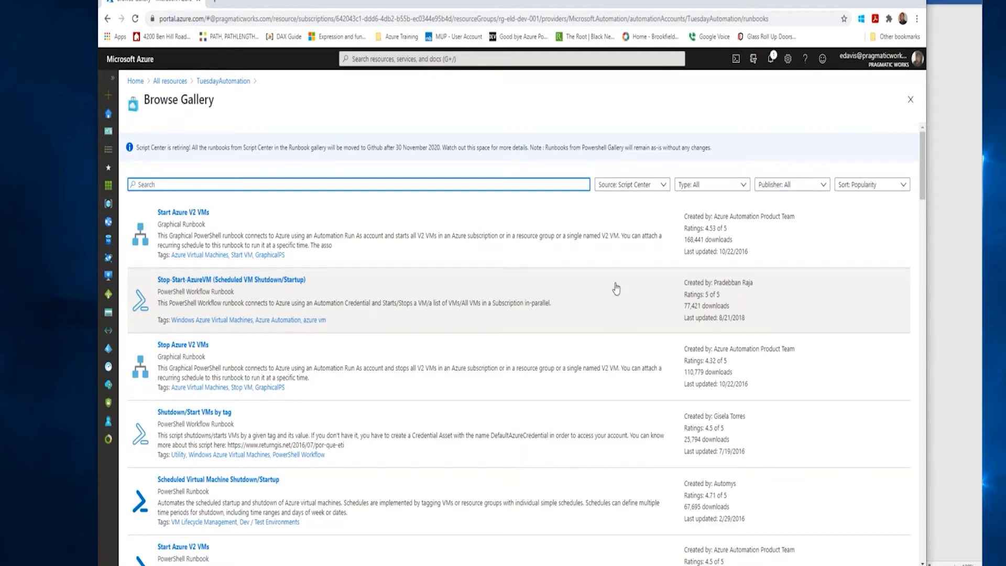
{"action": "scroll", "coordinate": [617, 289], "scroll_direction": "down", "scroll_amount": 3}
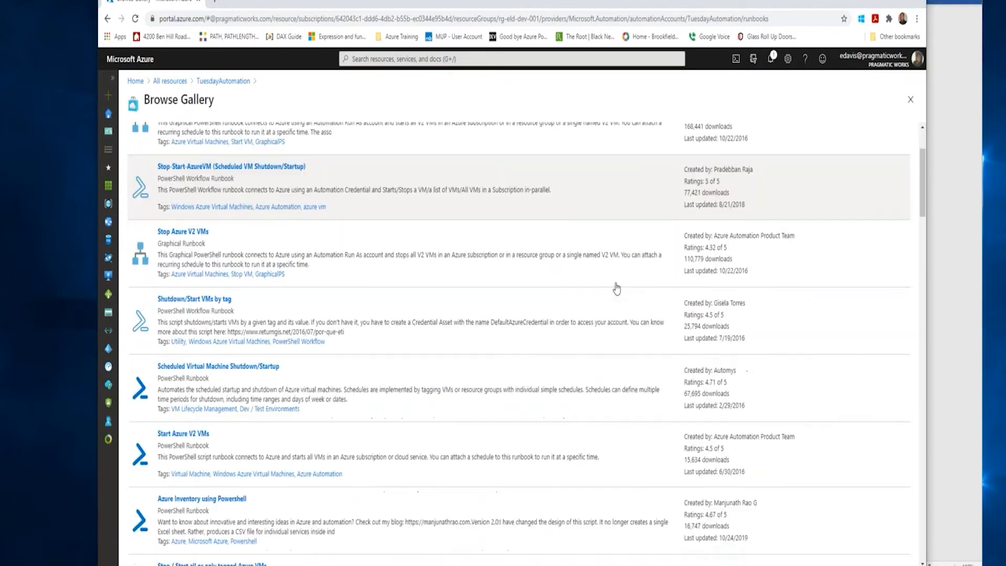
{"action": "scroll", "coordinate": [613, 330], "scroll_direction": "down", "scroll_amount": 4}
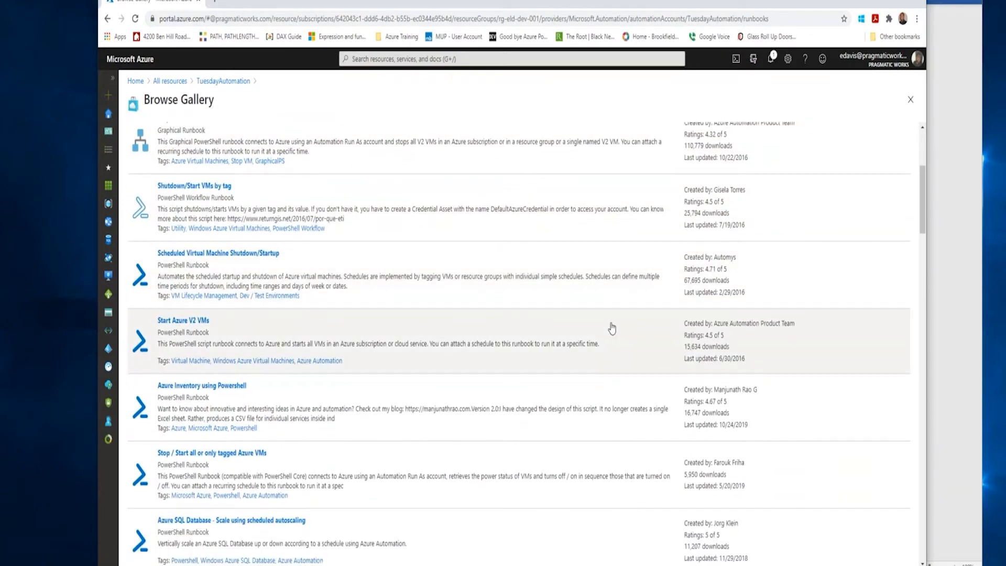
Open the Hello World for Azure Automation runbook from the gallery and examine its script through the Write-Output line.
{"action": "scroll", "coordinate": [610, 322], "scroll_direction": "down", "scroll_amount": 3}
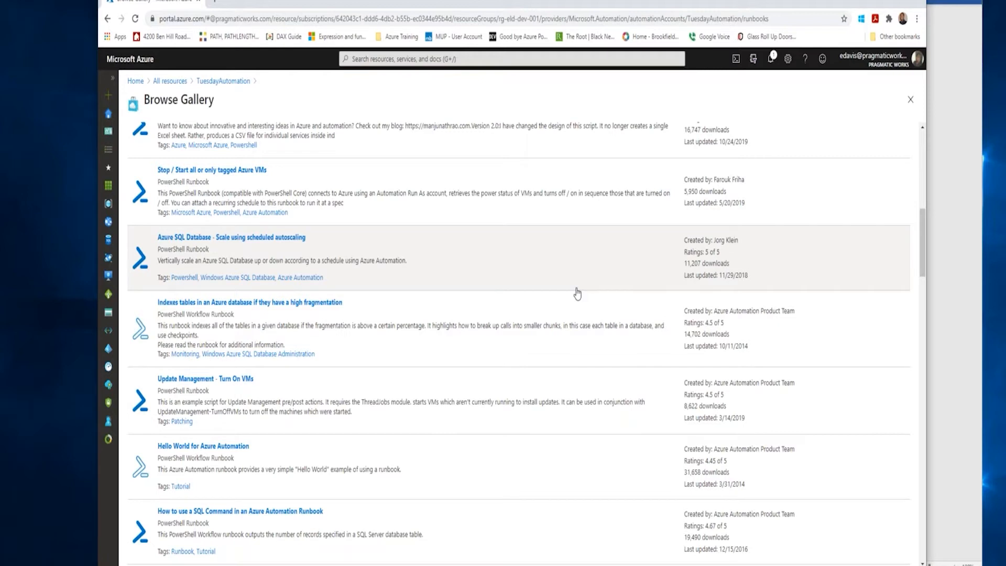
{"action": "left_click", "coordinate": [199, 450]}
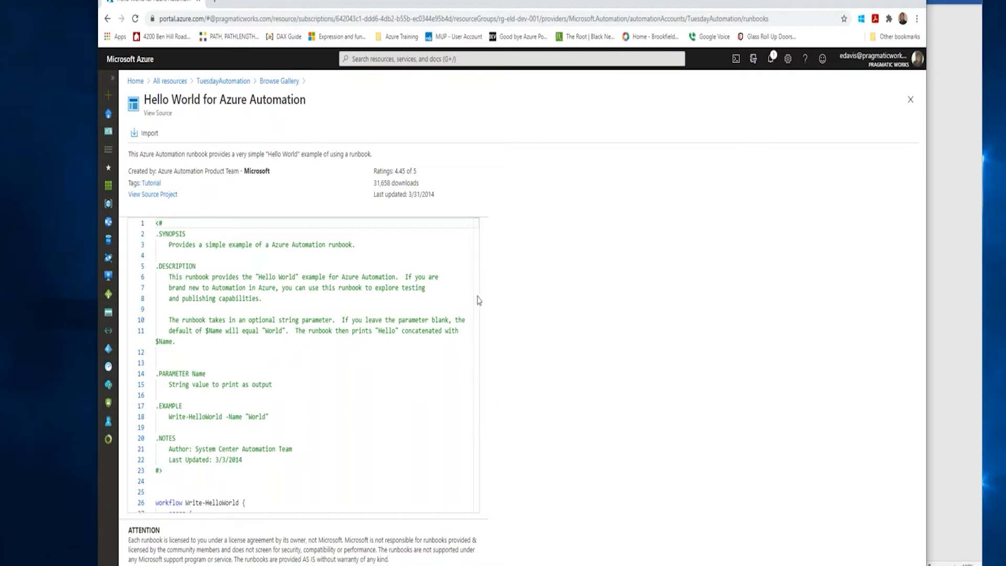
{"action": "left_click_drag", "start_coordinate": [478, 321], "coordinate": [478, 420]}
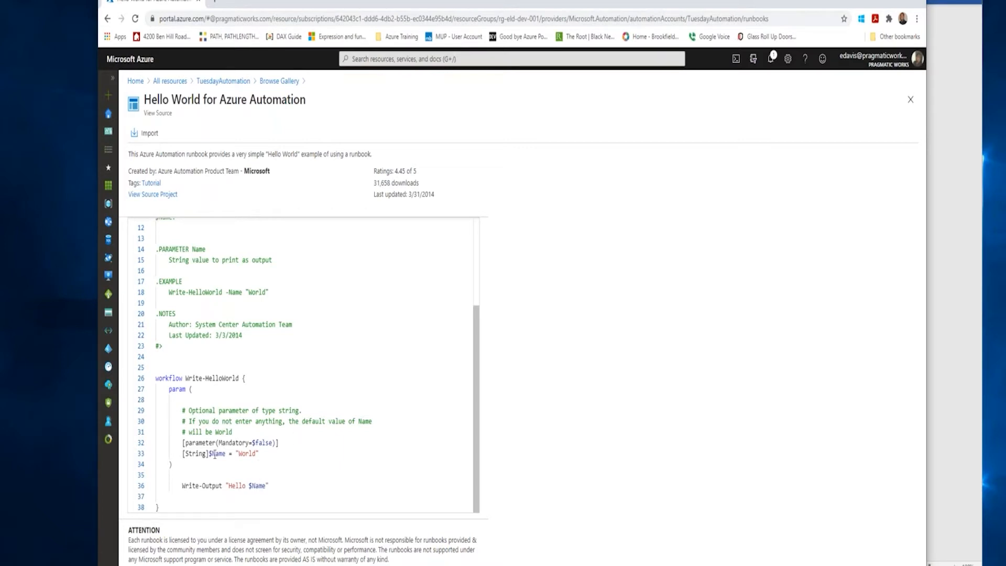
{"action": "left_click_drag", "start_coordinate": [183, 485], "coordinate": [269, 485]}
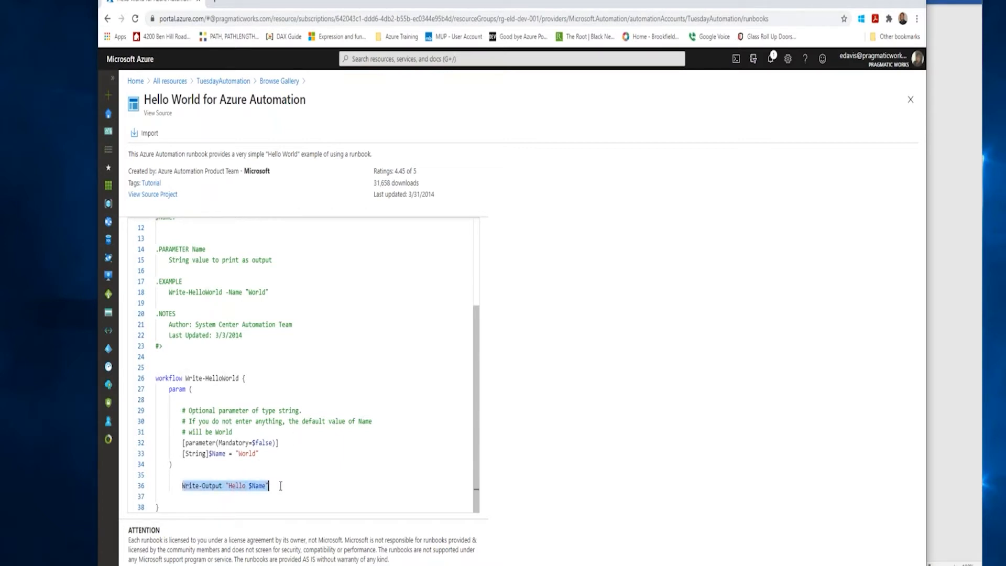
{"action": "left_click", "coordinate": [340, 475]}
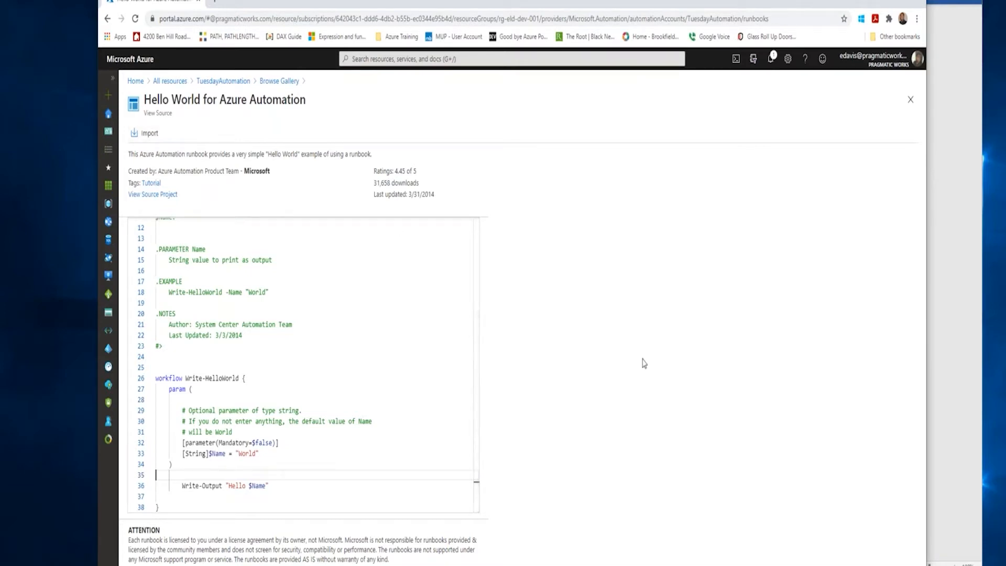
Enlarge the page to 175% in a maximized browser window and examine the Hello World script's parameter and Write-Output lines.
{"action": "key", "text": "ctrl+plus"}
{"action": "key", "text": "ctrl+plus"}
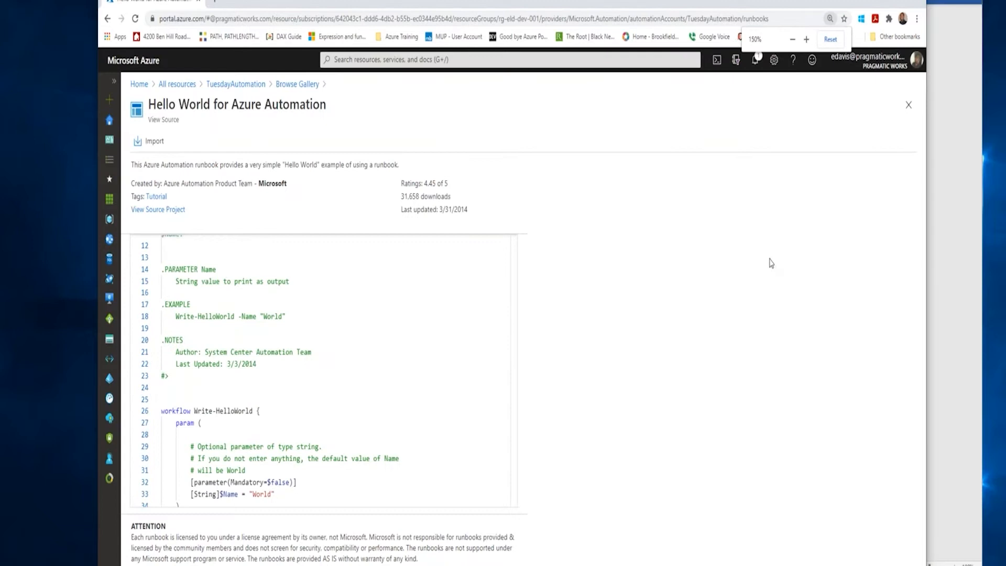
{"action": "left_click", "coordinate": [806, 39]}
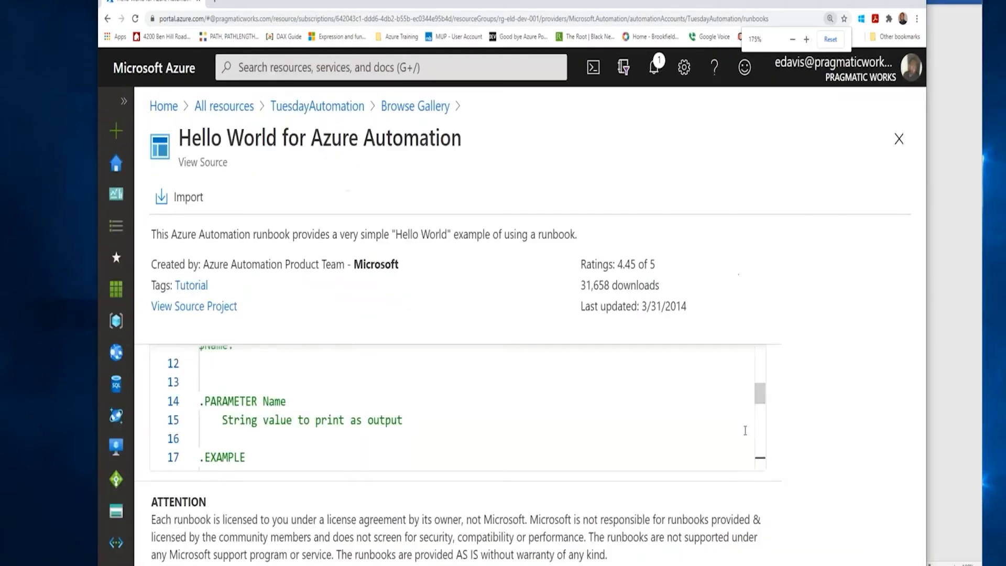
{"action": "scroll", "coordinate": [752, 416], "scroll_direction": "down", "scroll_amount": 7}
{"action": "left_click", "coordinate": [721, 407]}
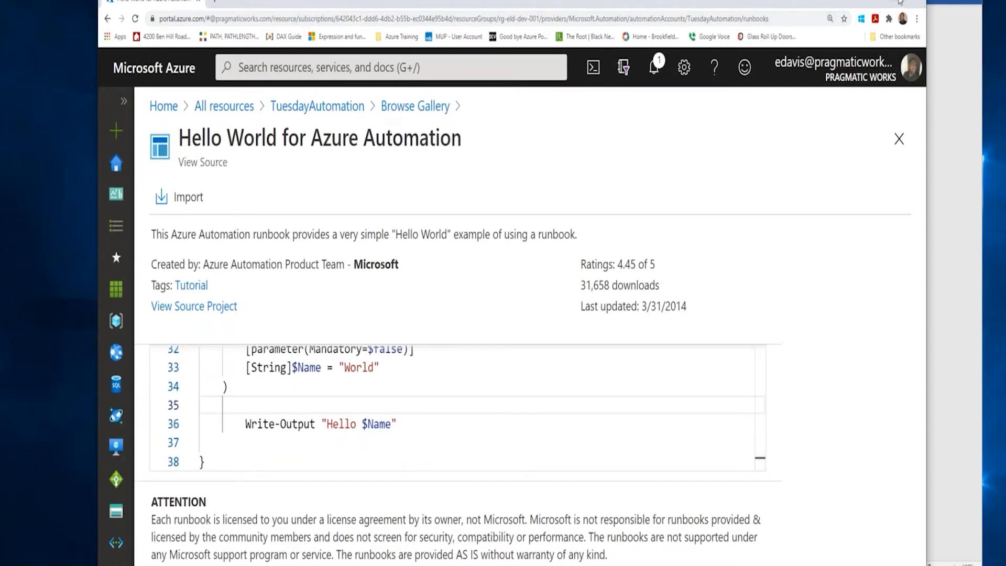
{"action": "double_click", "coordinate": [899, 1]}
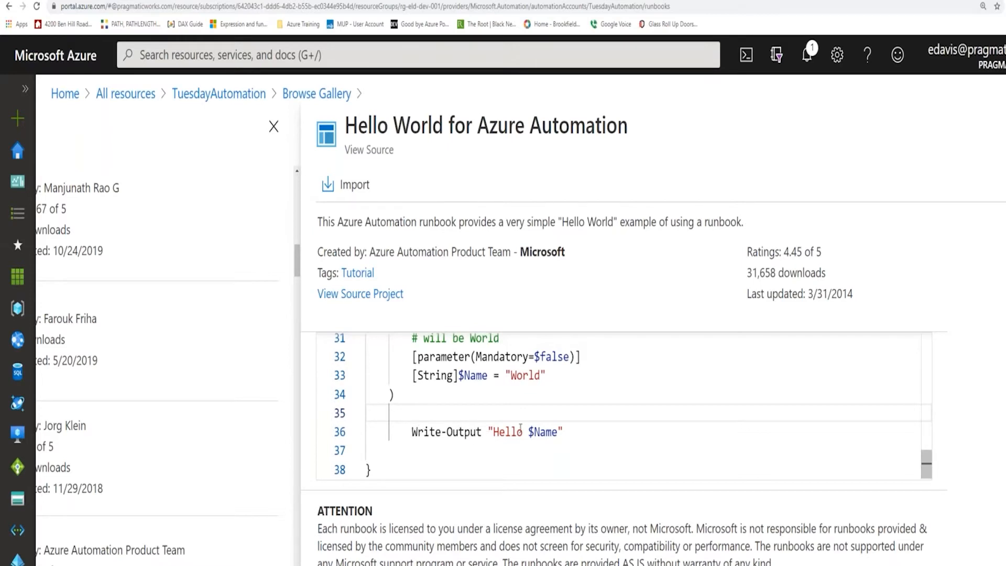
{"action": "left_click_drag", "start_coordinate": [406, 431], "coordinate": [578, 431]}
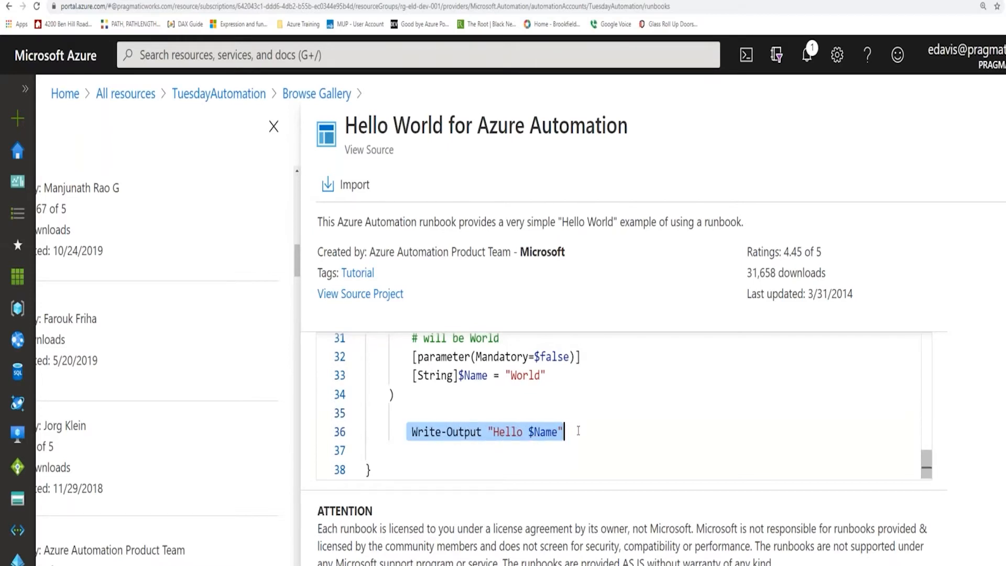
{"action": "left_click", "coordinate": [646, 431]}
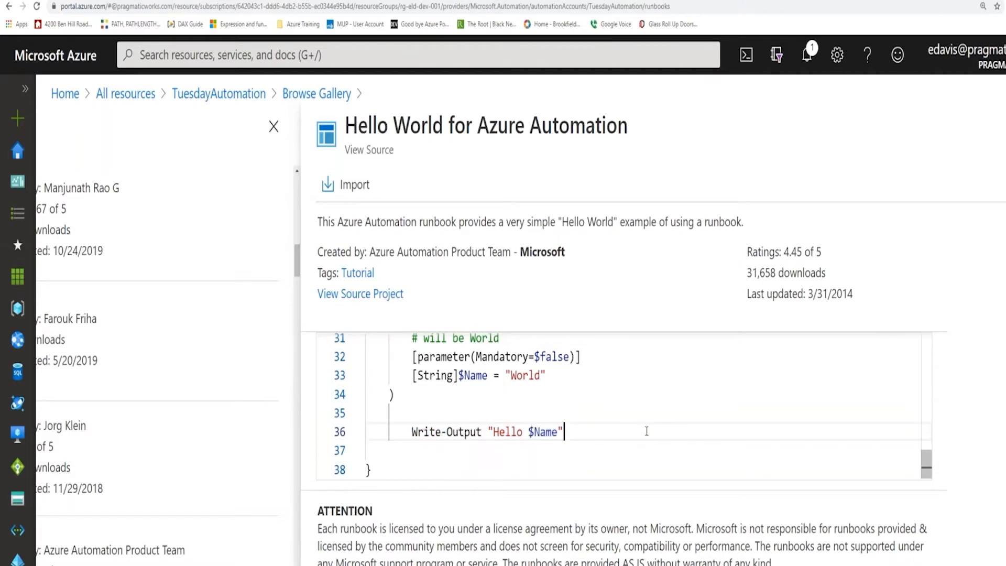
{"action": "scroll", "coordinate": [647, 431], "scroll_direction": "up", "scroll_amount": 2}
{"action": "scroll", "coordinate": [646, 430], "scroll_direction": "down", "scroll_amount": 2}
Import the Hello World runbook into the Automation account under the name TuesdayWrite-HelloWorld.
{"action": "left_click", "coordinate": [355, 189]}
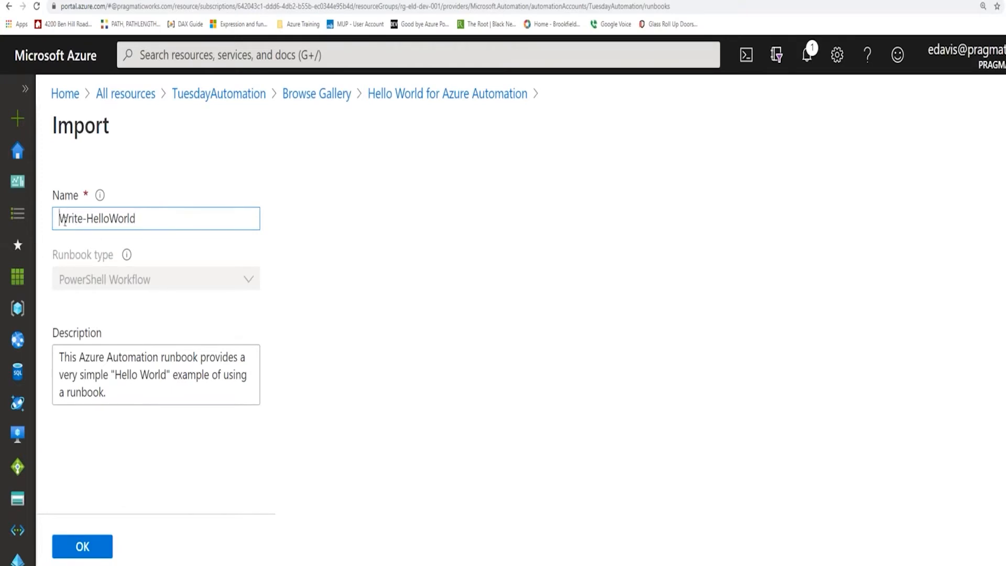
{"action": "type", "text": "Tuesday"}
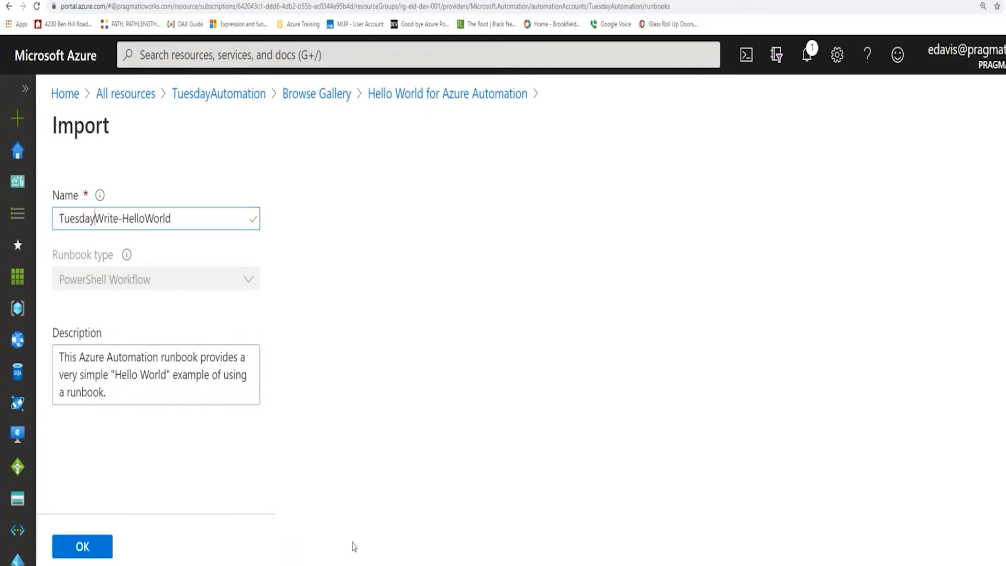
{"action": "left_click", "coordinate": [89, 550]}
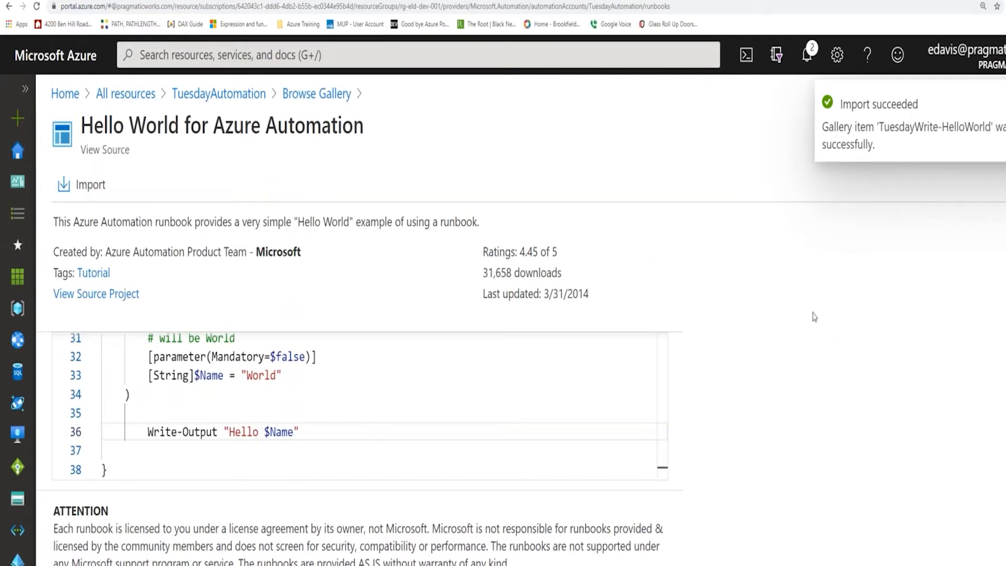
Set the page zoom to 200% and close the Hello World runbook's gallery details.
{"action": "key", "text": "ctrl+minus"}
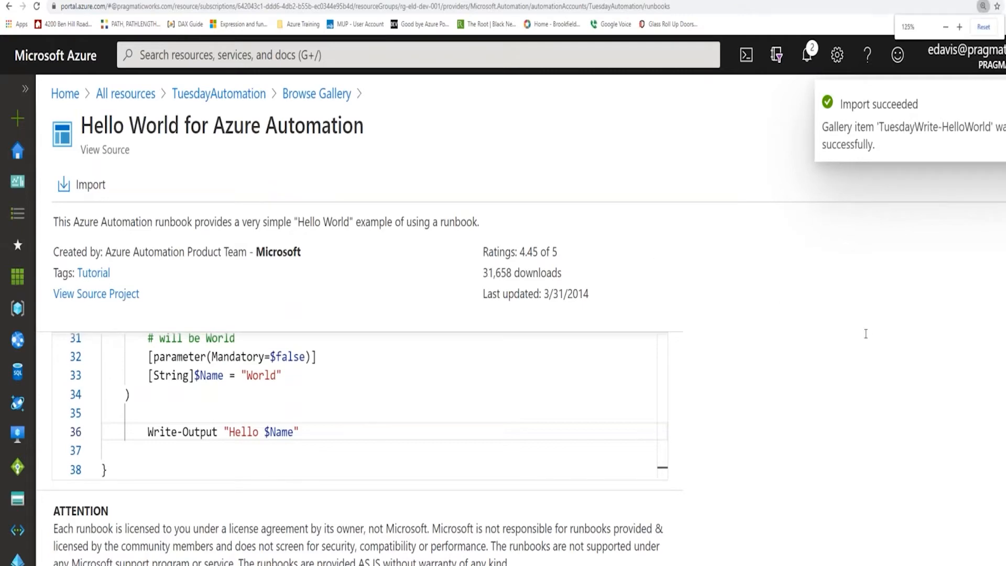
{"action": "key", "text": "ctrl+minus"}
{"action": "scroll", "coordinate": [892, 312], "scroll_direction": "up", "scroll_amount": 2}
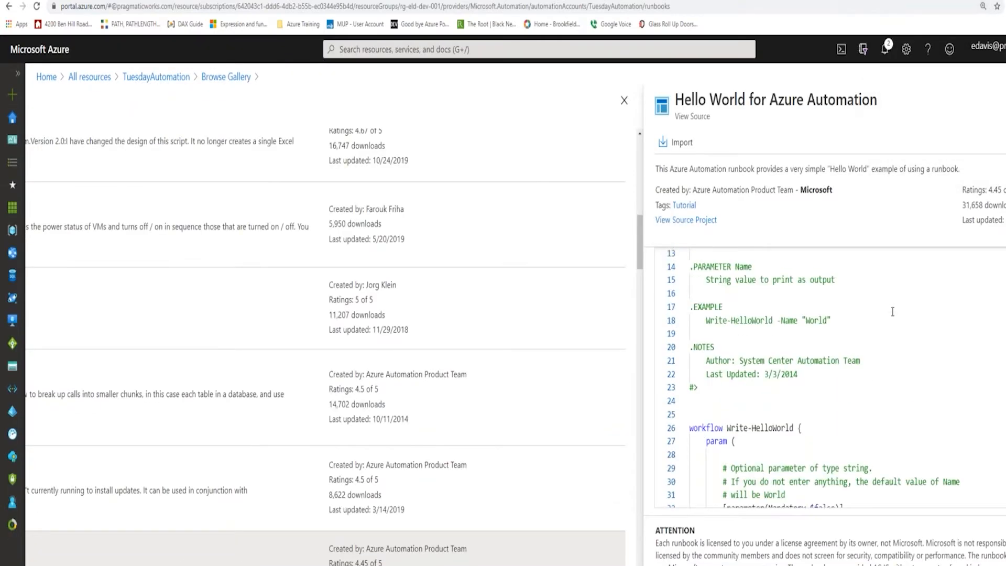
{"action": "key", "text": "ctrl+plus"}
{"action": "key", "text": "ctrl+plus"}
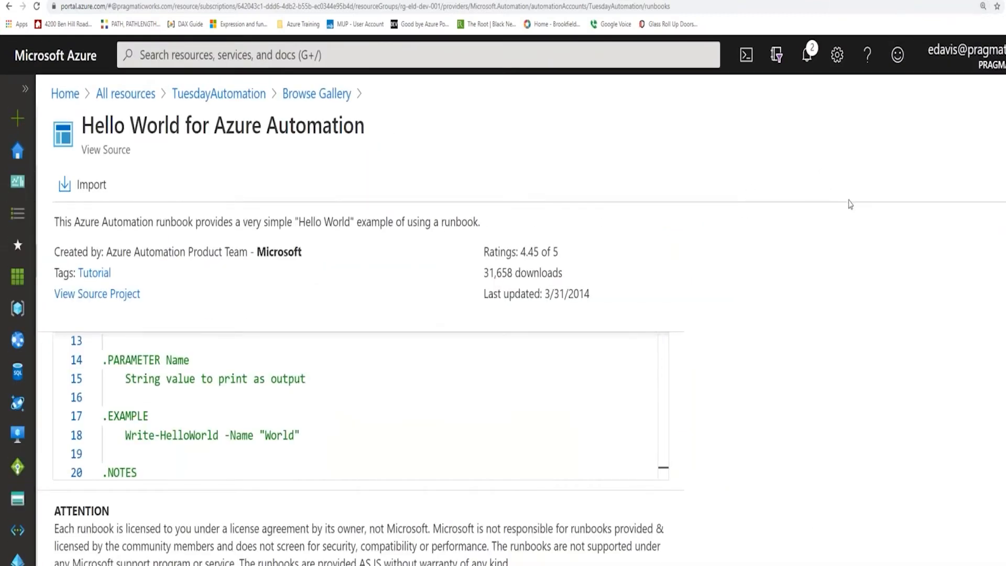
{"action": "key", "text": "ctrl+minus"}
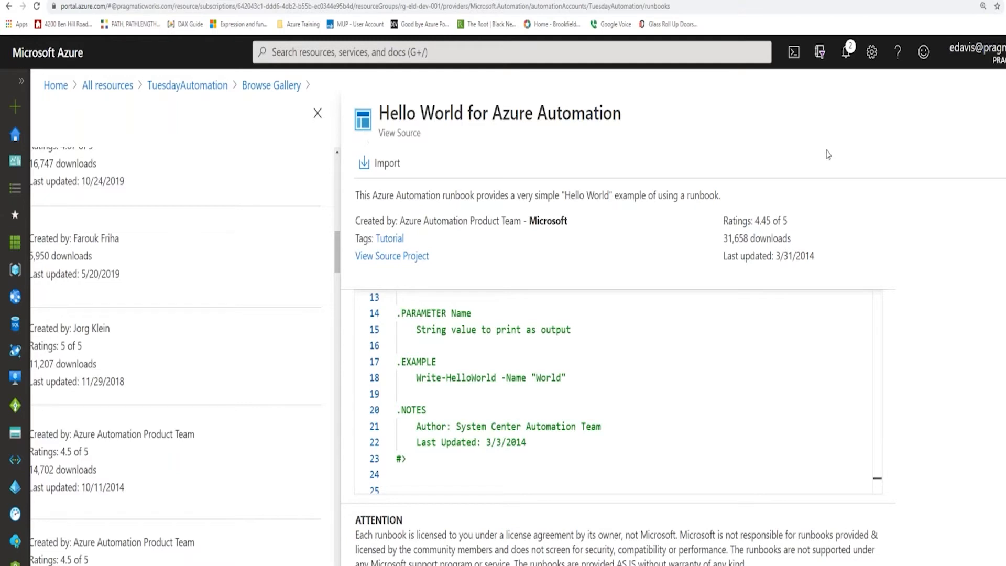
{"action": "key", "text": "ctrl+plus"}
{"action": "key", "text": "ctrl+plus"}
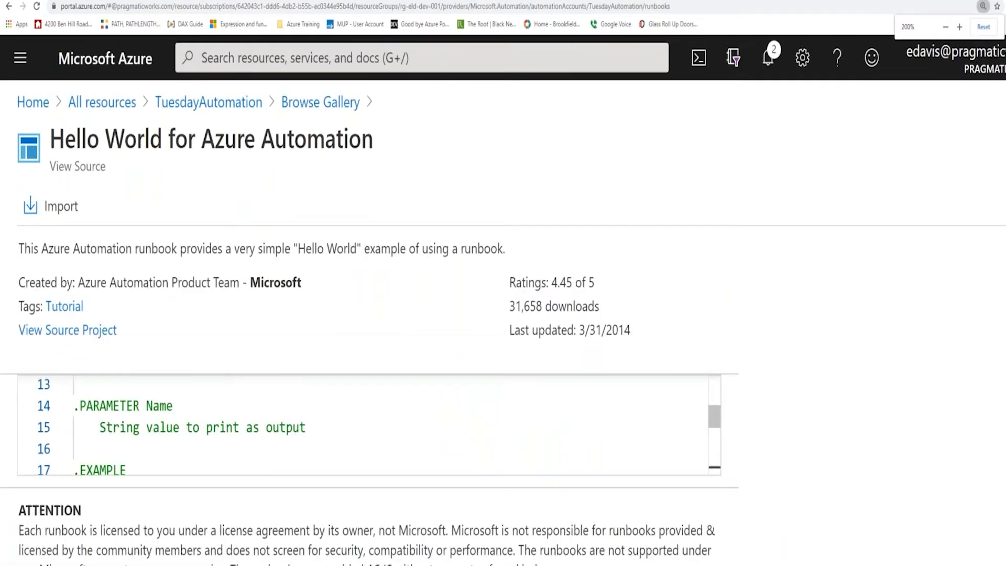
{"action": "left_click", "coordinate": [1002, 142]}
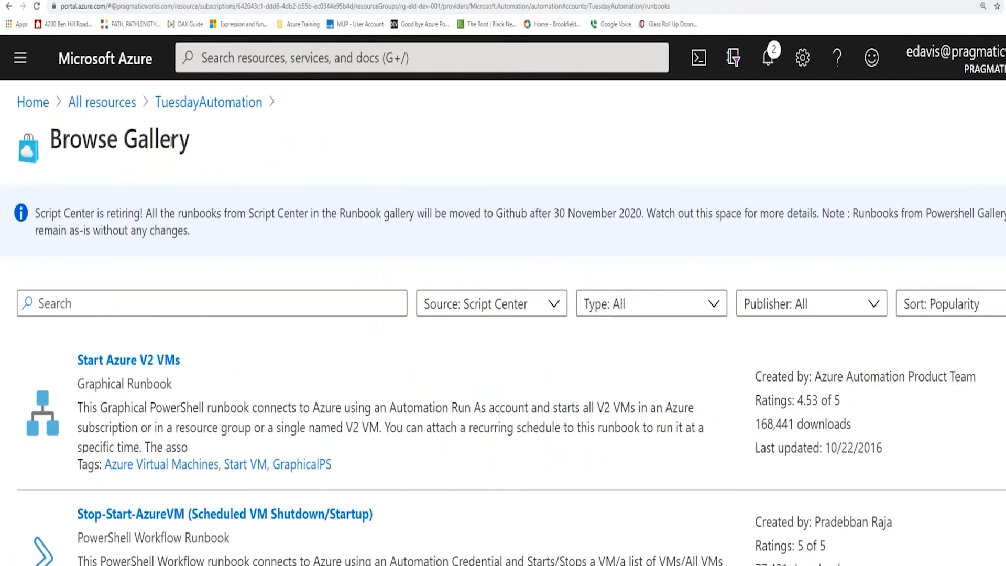
Return to the list of all resources and open the TuesdayAutomation account at a reduced page zoom.
{"action": "left_click", "coordinate": [120, 108]}
{"action": "scroll", "coordinate": [286, 404], "scroll_direction": "down", "scroll_amount": 2}
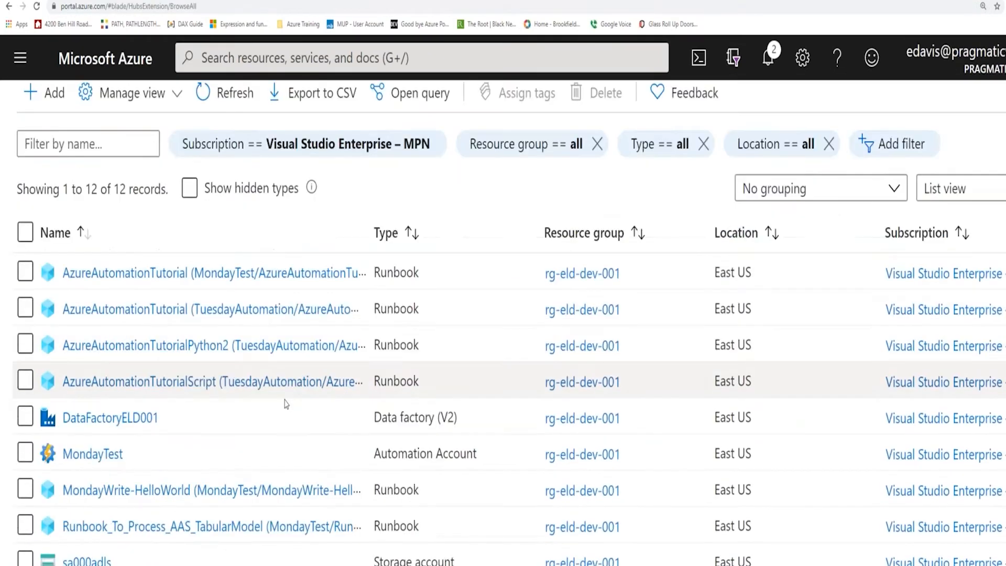
{"action": "scroll", "coordinate": [285, 404], "scroll_direction": "down", "scroll_amount": 3}
{"action": "left_click", "coordinate": [118, 500]}
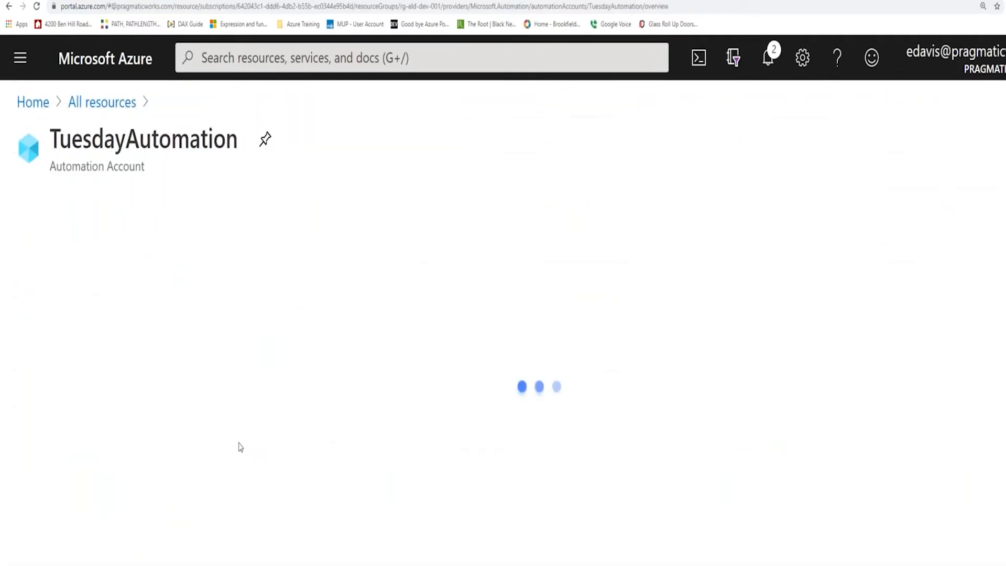
{"action": "key", "text": "ctrl+minus"}
{"action": "key", "text": "ctrl+minus"}
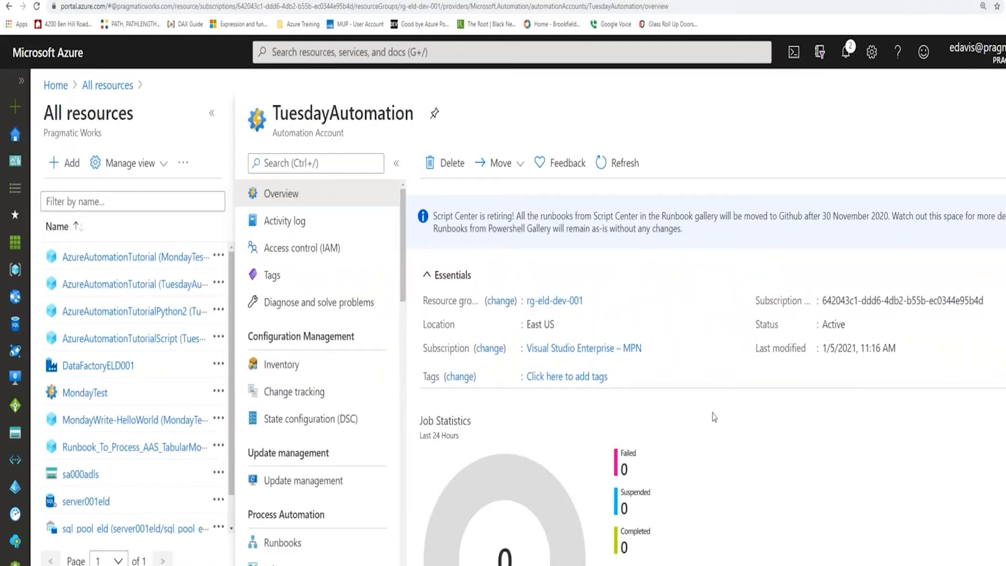
Open the TuesdayAutomation account's runbooks and go to the imported TuesdayWrite-HelloWorld runbook.
{"action": "scroll", "coordinate": [715, 417], "scroll_direction": "down", "scroll_amount": 2}
{"action": "scroll", "coordinate": [405, 466], "scroll_direction": "down", "scroll_amount": 2}
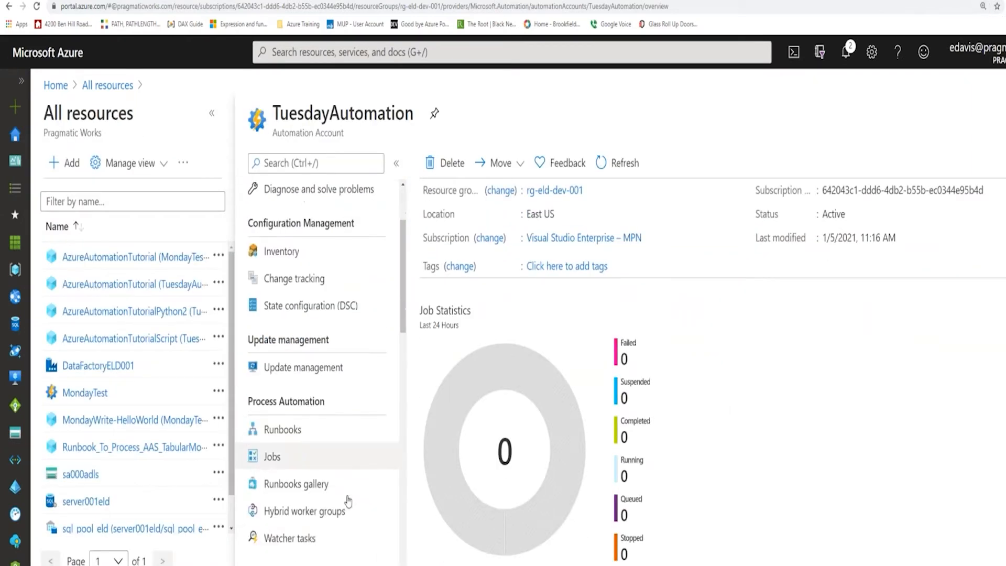
{"action": "left_click", "coordinate": [285, 427]}
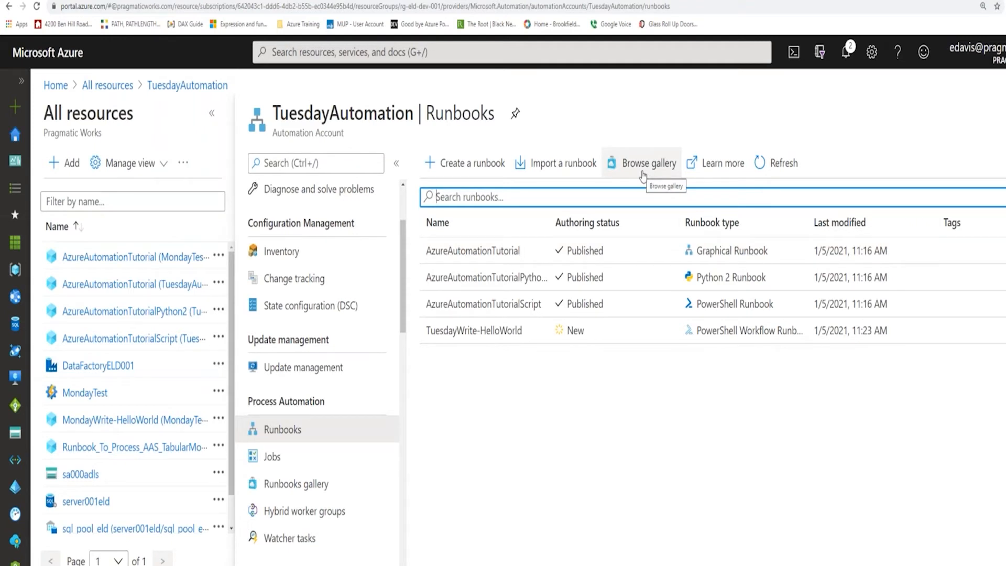
{"action": "left_click", "coordinate": [500, 338]}
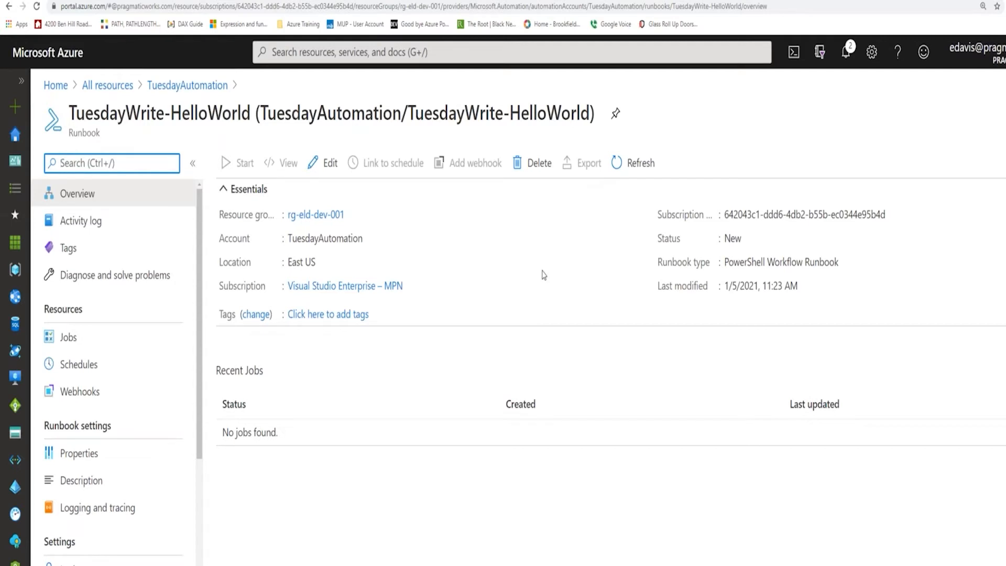
Open the TuesdayWrite-HelloWorld runbook for editing and add a new line after the workflow's closing brace.
{"action": "left_click", "coordinate": [329, 163]}
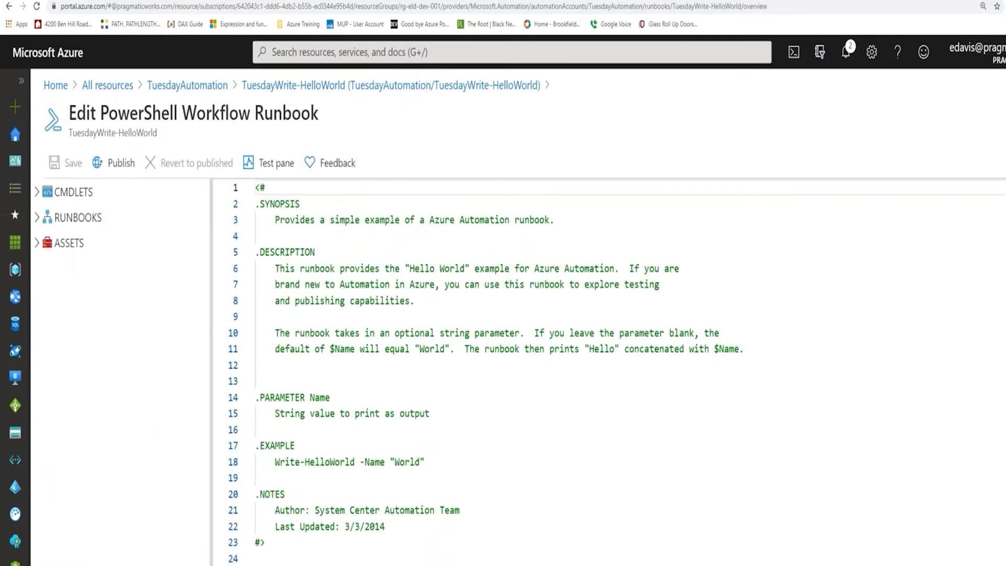
{"action": "scroll", "coordinate": [966, 387], "scroll_direction": "down", "scroll_amount": 5}
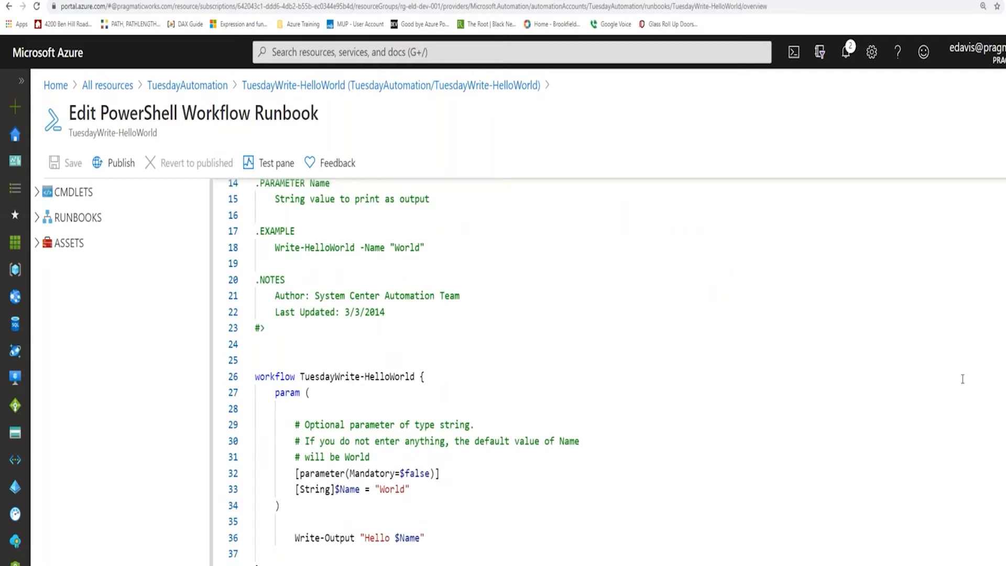
{"action": "left_click", "coordinate": [296, 537]}
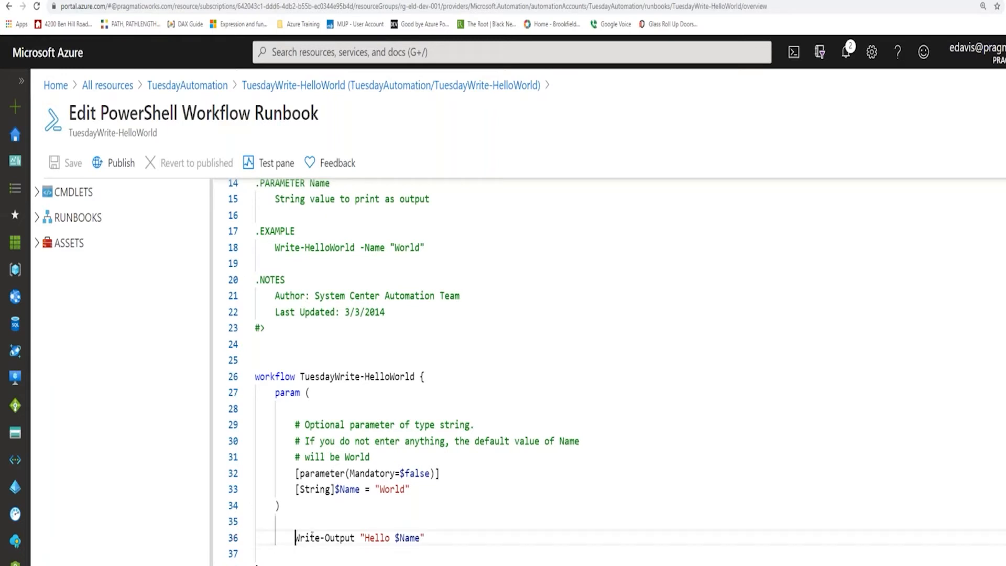
{"action": "left_click_drag", "start_coordinate": [296, 538], "coordinate": [427, 537]}
{"action": "left_click", "coordinate": [522, 522]}
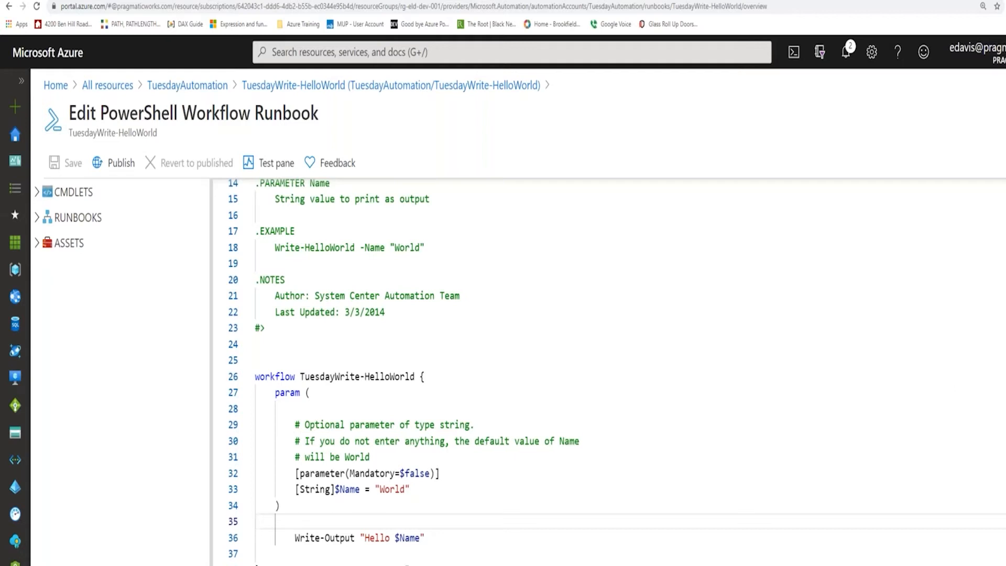
{"action": "left_click", "coordinate": [329, 562]}
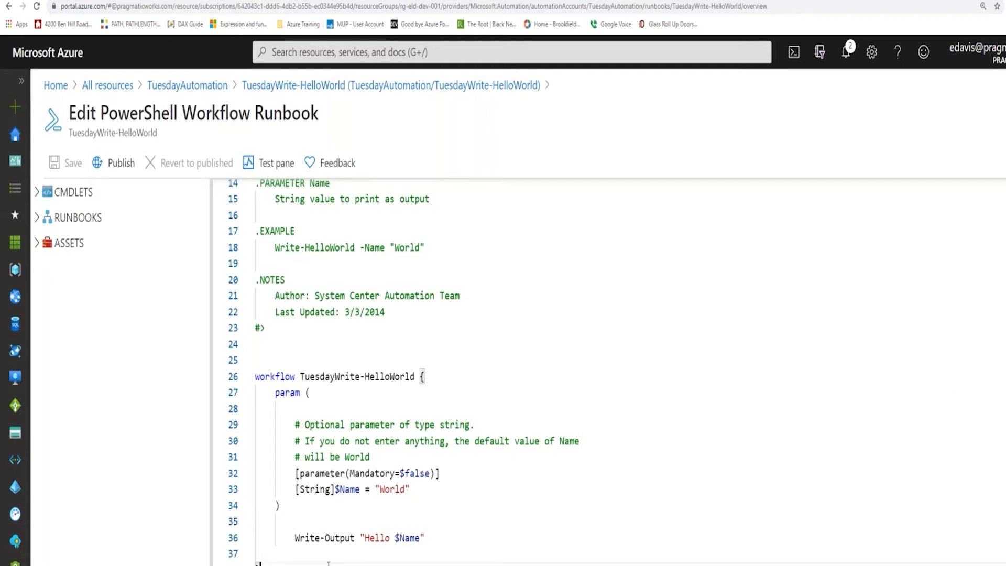
{"action": "key", "text": "Return"}
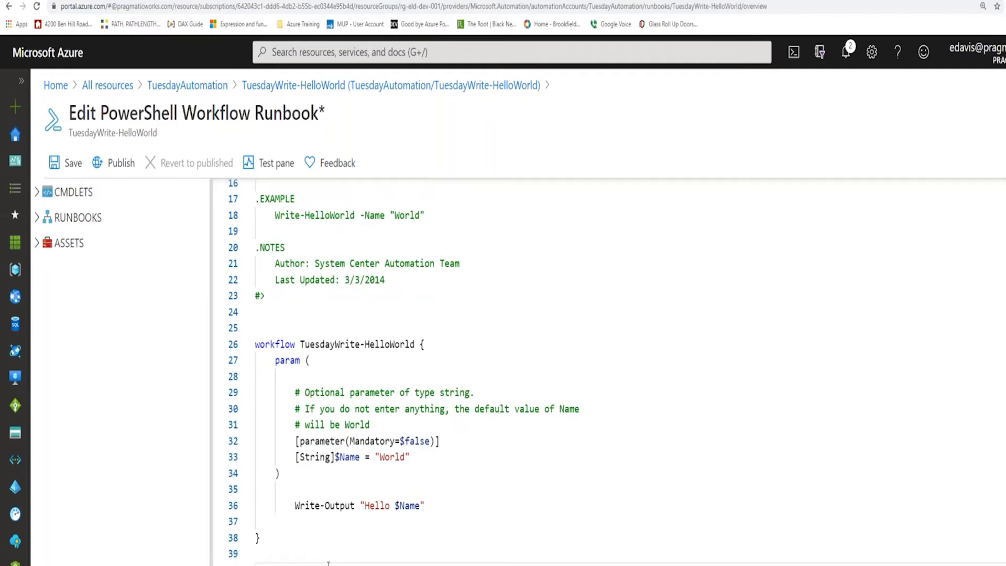
Expand the runbook editor's cmdlet library and look through the available modules.
{"action": "left_click", "coordinate": [37, 194]}
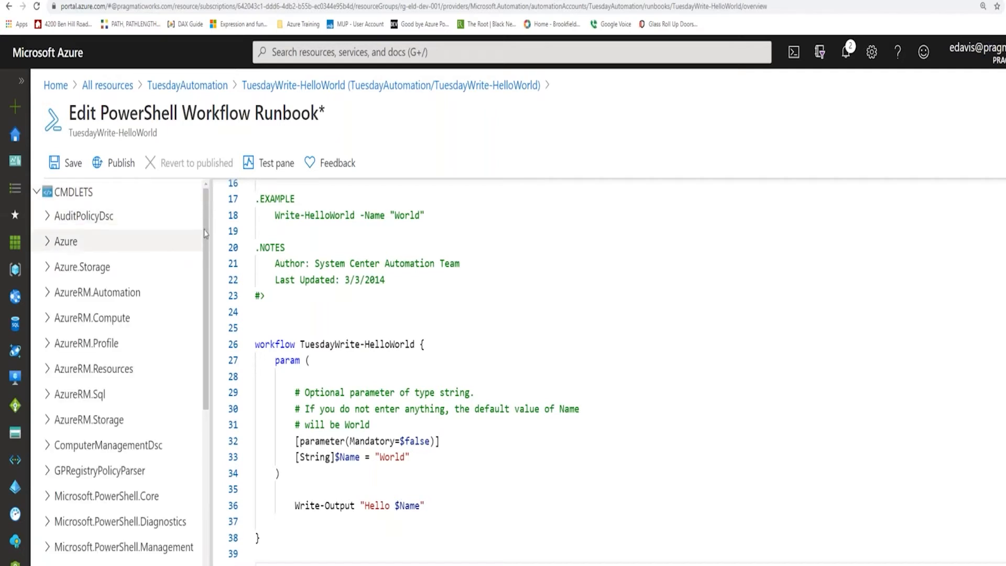
{"action": "left_click_drag", "start_coordinate": [205, 229], "coordinate": [206, 205]}
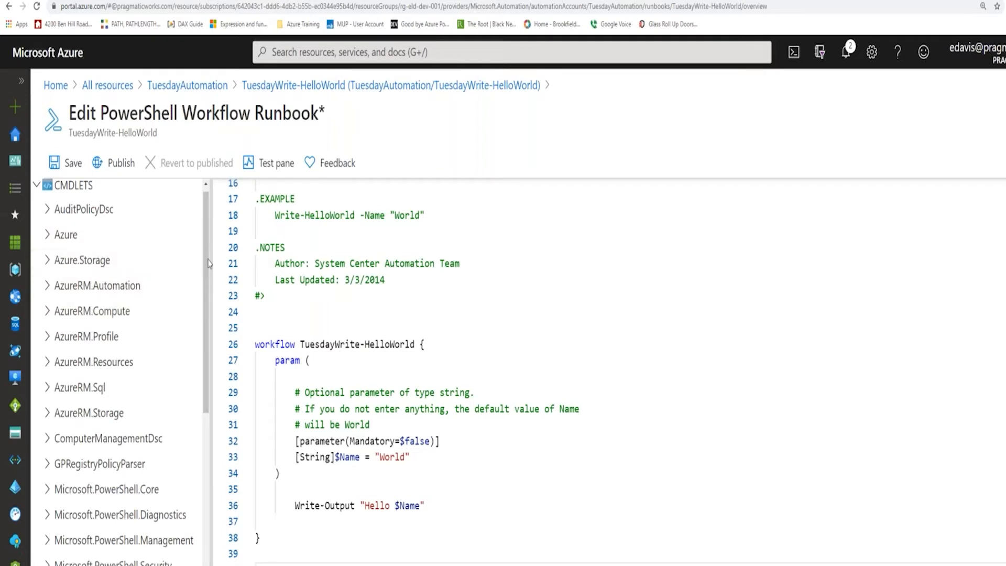
{"action": "scroll", "coordinate": [207, 269], "scroll_direction": "down", "scroll_amount": 3}
{"action": "scroll", "coordinate": [206, 278], "scroll_direction": "up", "scroll_amount": 2}
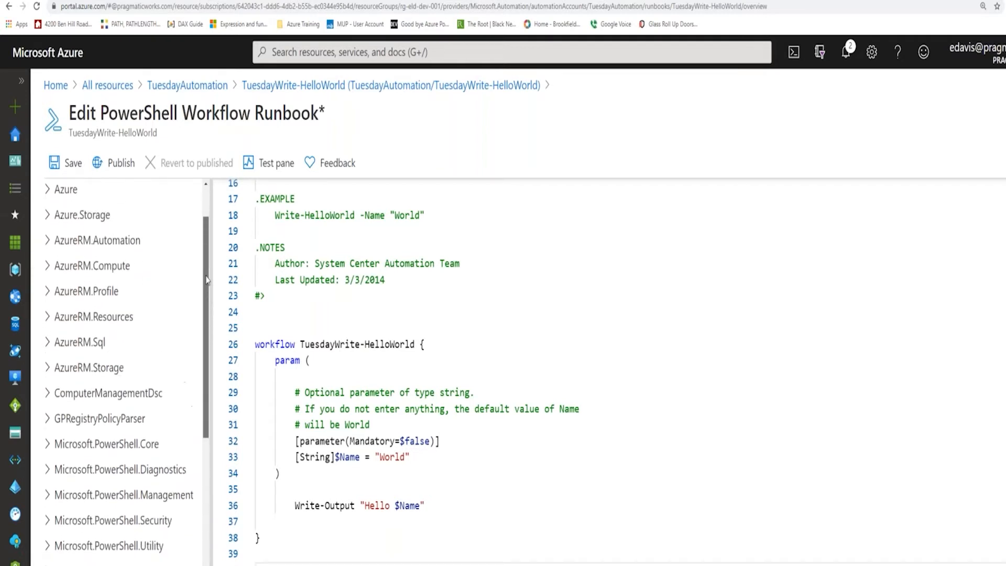
Expand the Azure module in the cmdlet library and look through its cmdlets.
{"action": "scroll", "coordinate": [206, 278], "scroll_direction": "down", "scroll_amount": 3}
{"action": "scroll", "coordinate": [205, 262], "scroll_direction": "up", "scroll_amount": 4}
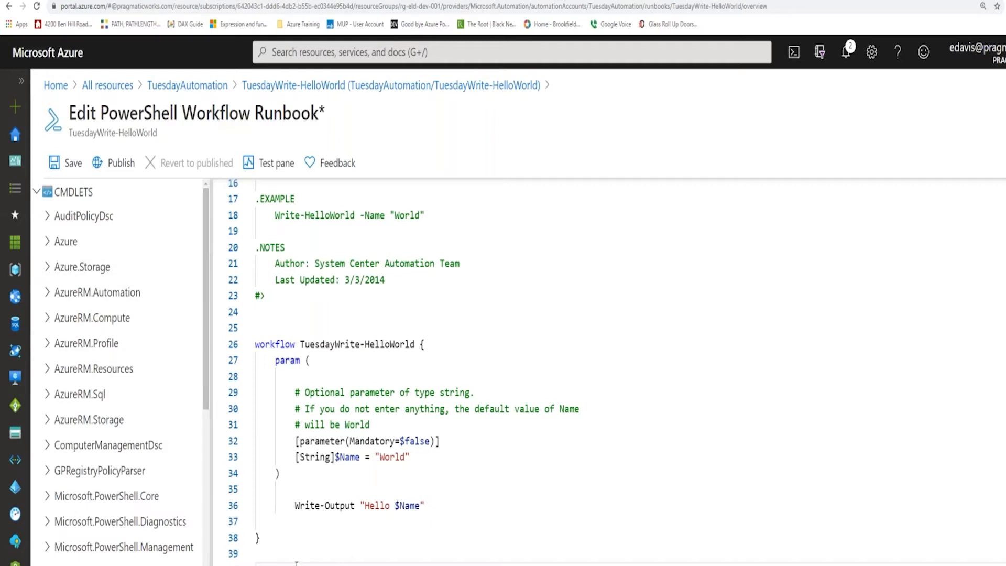
{"action": "left_click", "coordinate": [48, 245]}
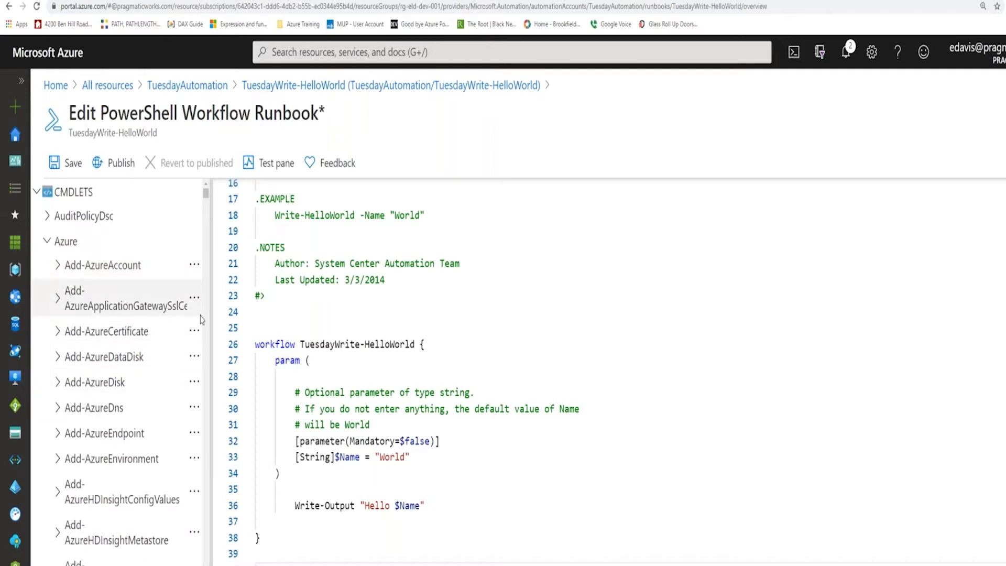
{"action": "scroll", "coordinate": [201, 319], "scroll_direction": "down", "scroll_amount": 2}
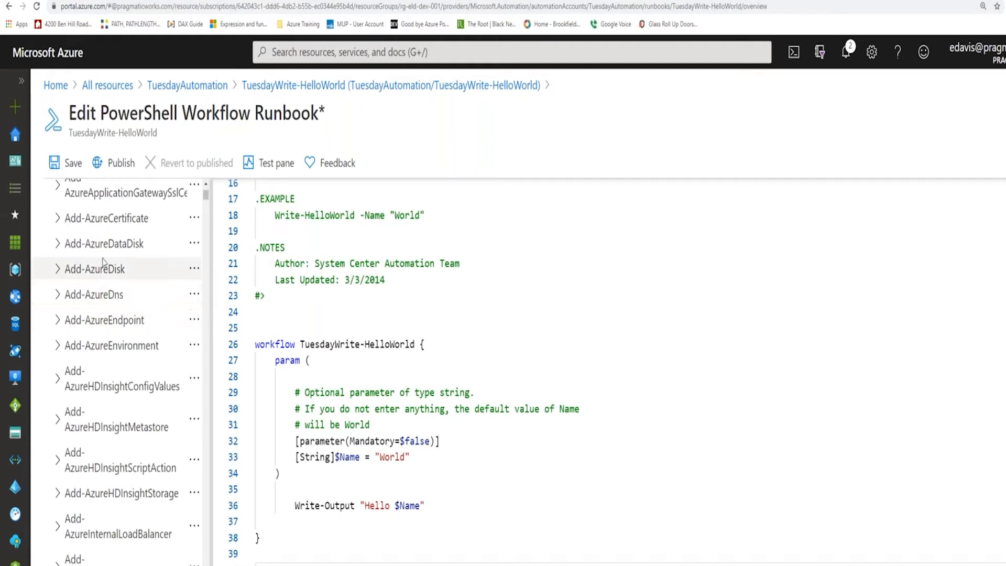
{"action": "scroll", "coordinate": [67, 291], "scroll_direction": "up", "scroll_amount": 2}
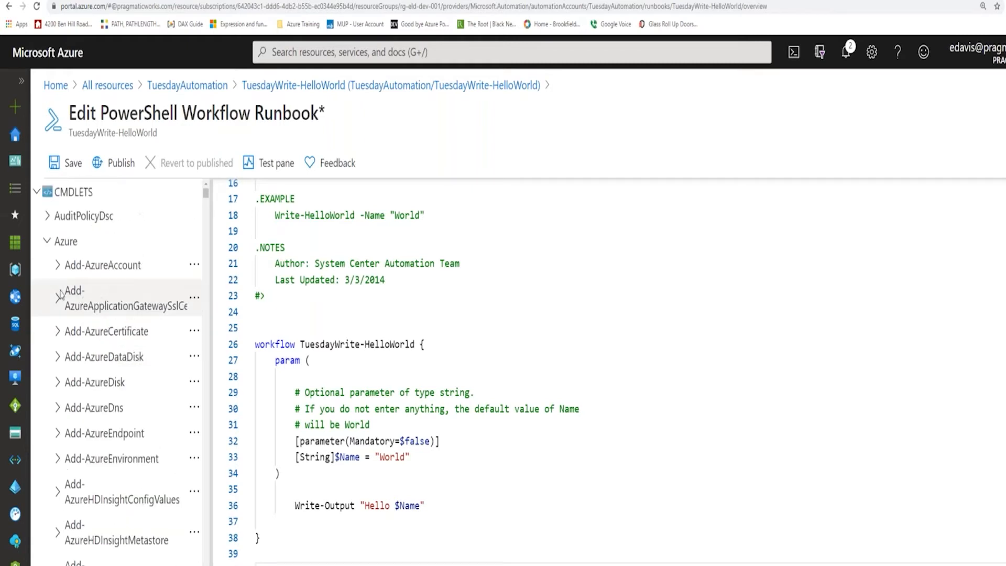
Insert the ServicePrincipal variant of the Azure module's Add-AzureAccount cmdlet on the empty line below the workflow's closing brace.
{"action": "left_click", "coordinate": [58, 265]}
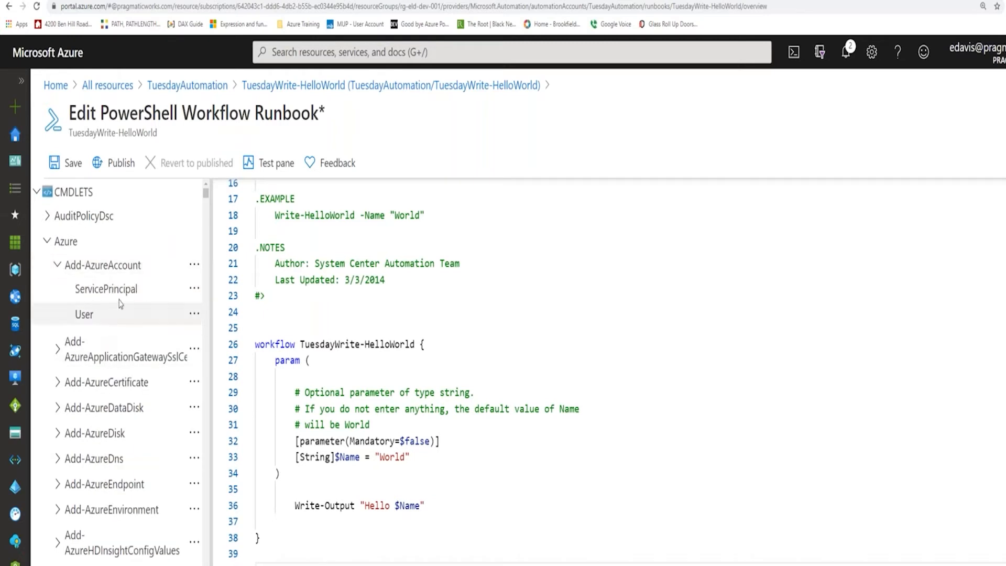
{"action": "mouse_move", "coordinate": [126, 297]}
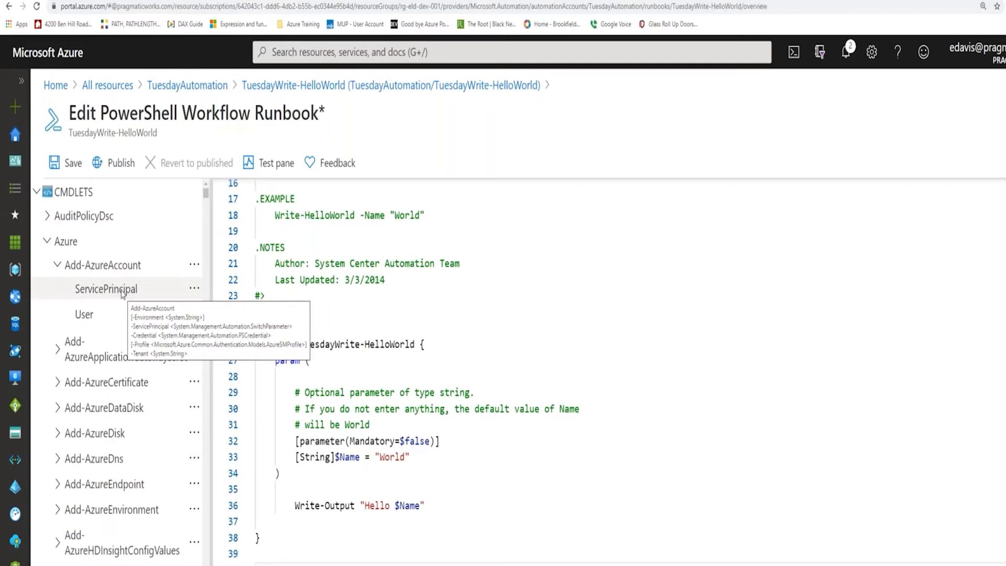
{"action": "right_click", "coordinate": [123, 293]}
{"action": "left_click", "coordinate": [163, 310]}
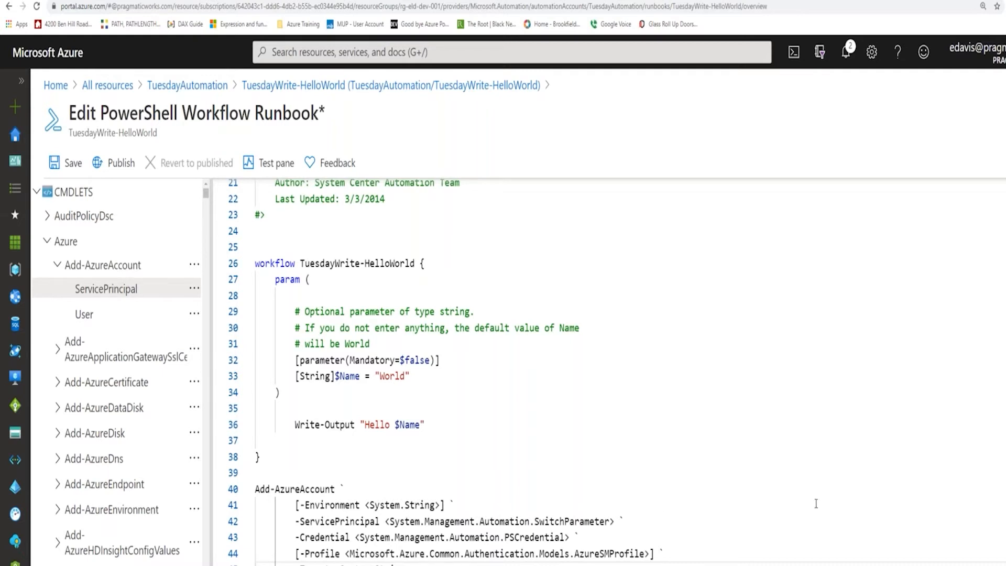
{"action": "scroll", "coordinate": [805, 492], "scroll_direction": "up", "scroll_amount": 2}
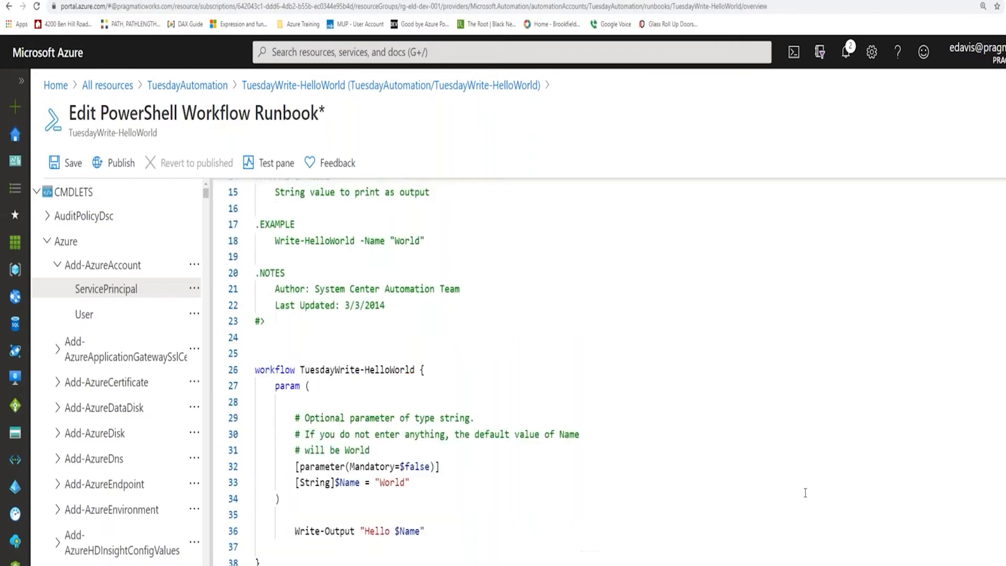
{"action": "scroll", "coordinate": [734, 452], "scroll_direction": "down", "scroll_amount": 2}
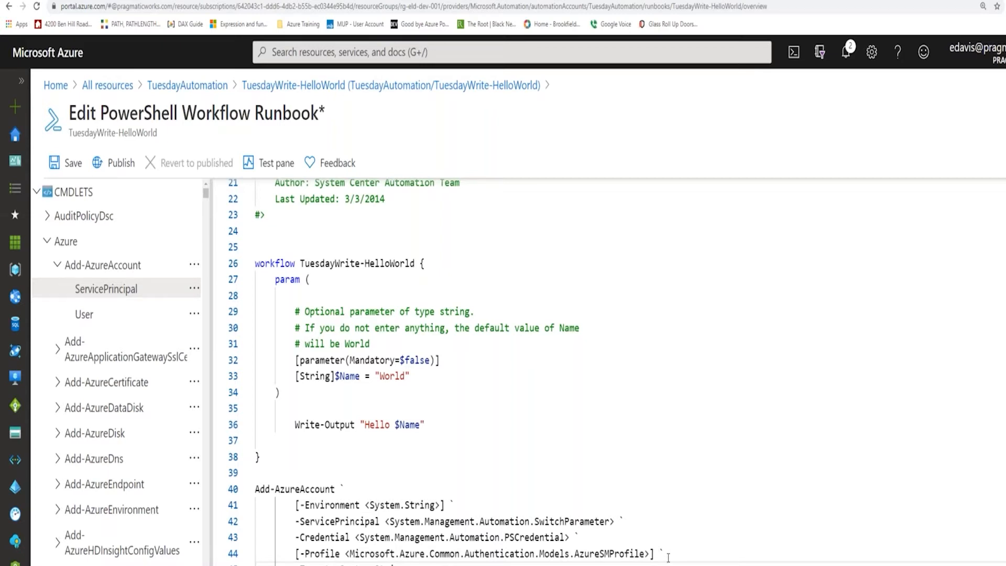
Collapse the cmdlet library and delete the inserted Add-AzureAccount code block from the runbook.
{"action": "left_click", "coordinate": [37, 193]}
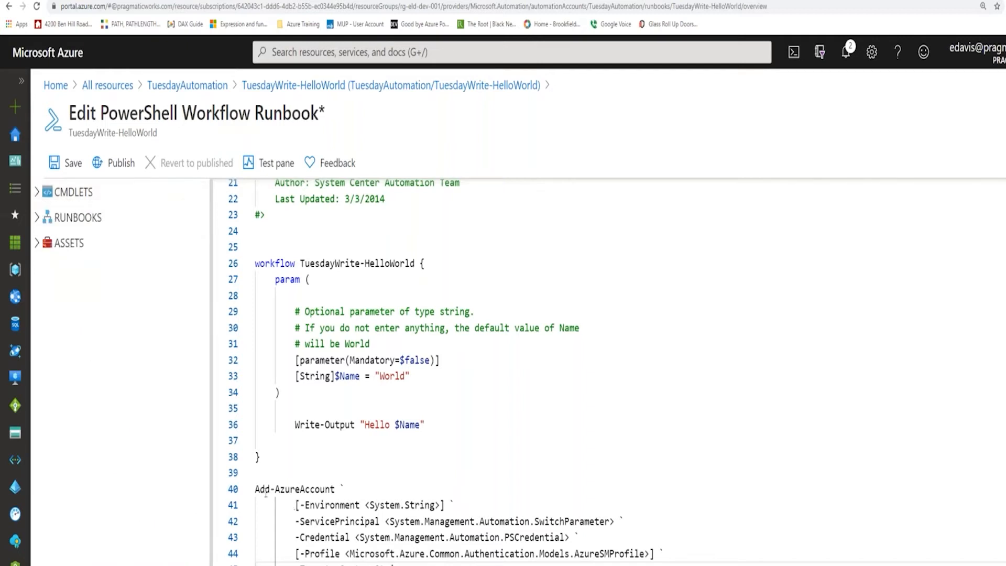
{"action": "left_click_drag", "start_coordinate": [257, 487], "coordinate": [671, 565]}
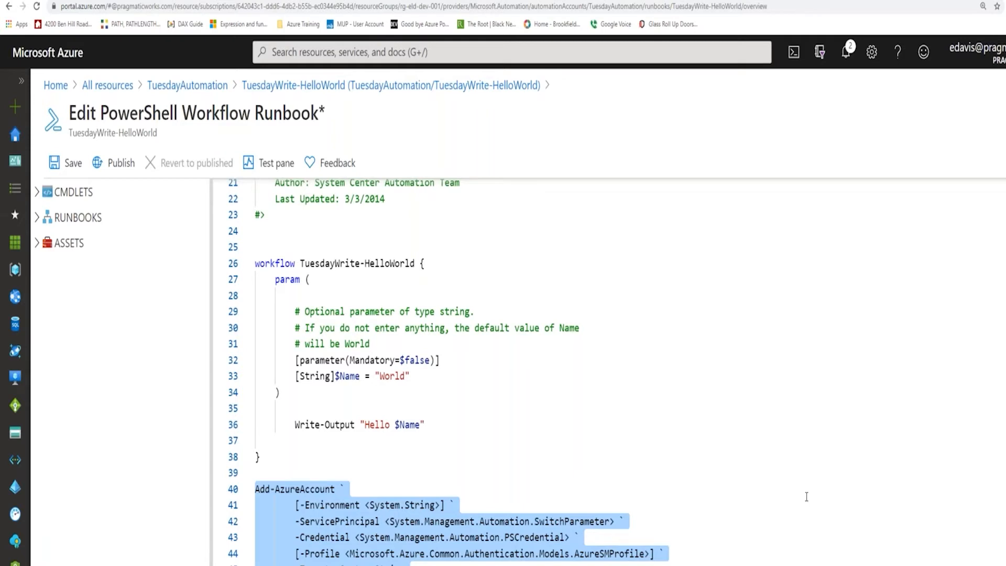
{"action": "key", "text": "Delete"}
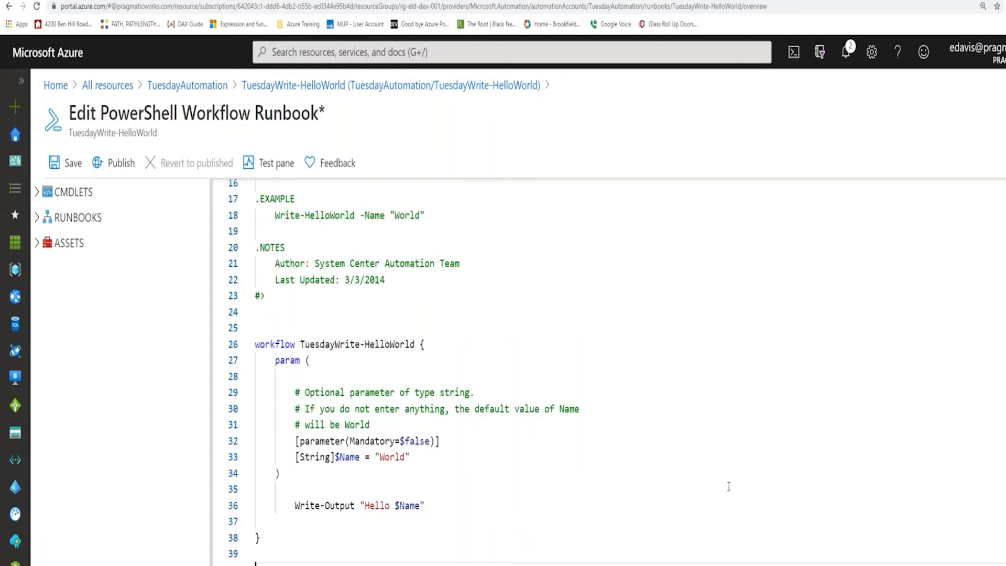
Look through the runbooks and asset categories available in the runbook editor's library.
{"action": "left_click", "coordinate": [38, 218]}
{"action": "left_click", "coordinate": [49, 243]}
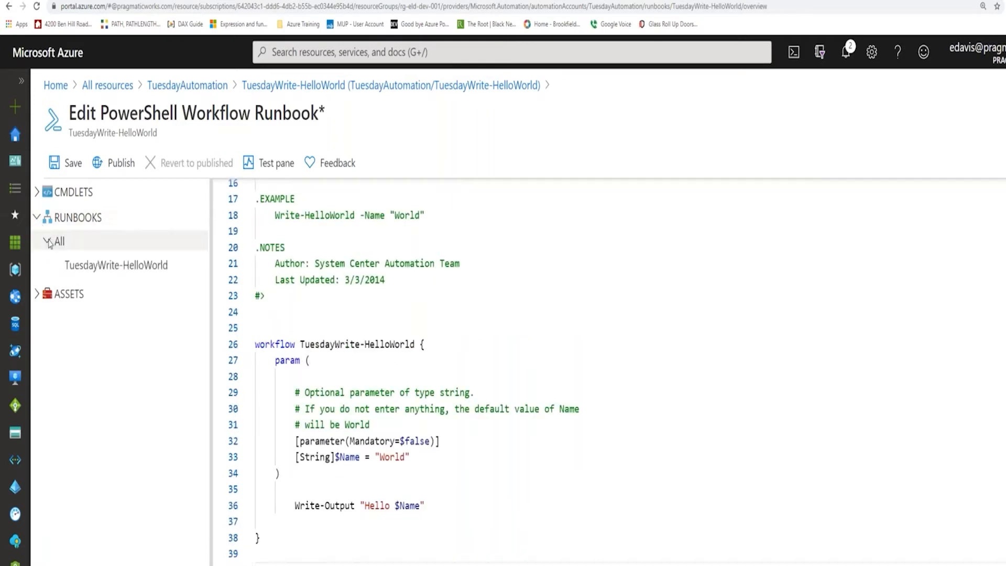
{"action": "left_click", "coordinate": [38, 297]}
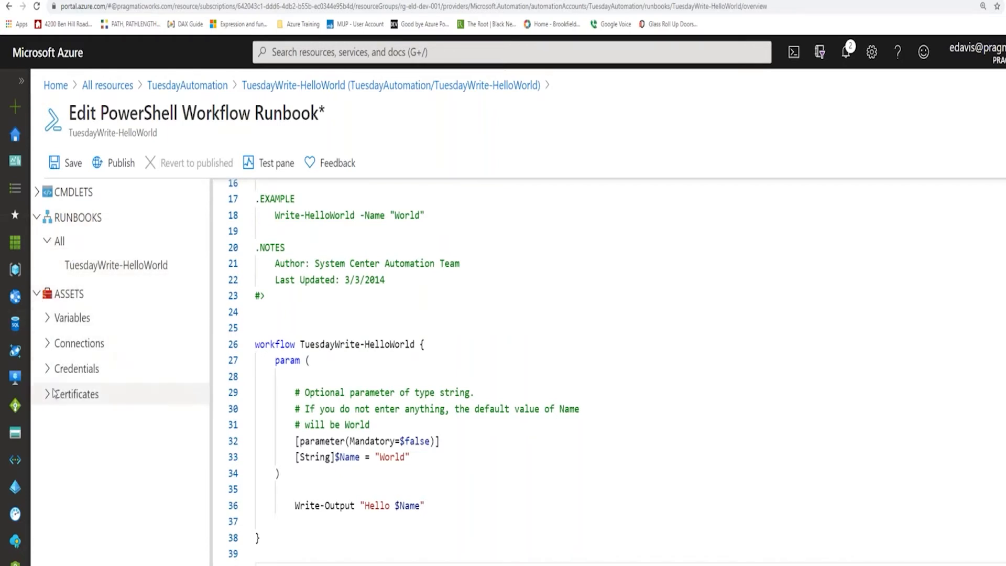
{"action": "left_click", "coordinate": [38, 294]}
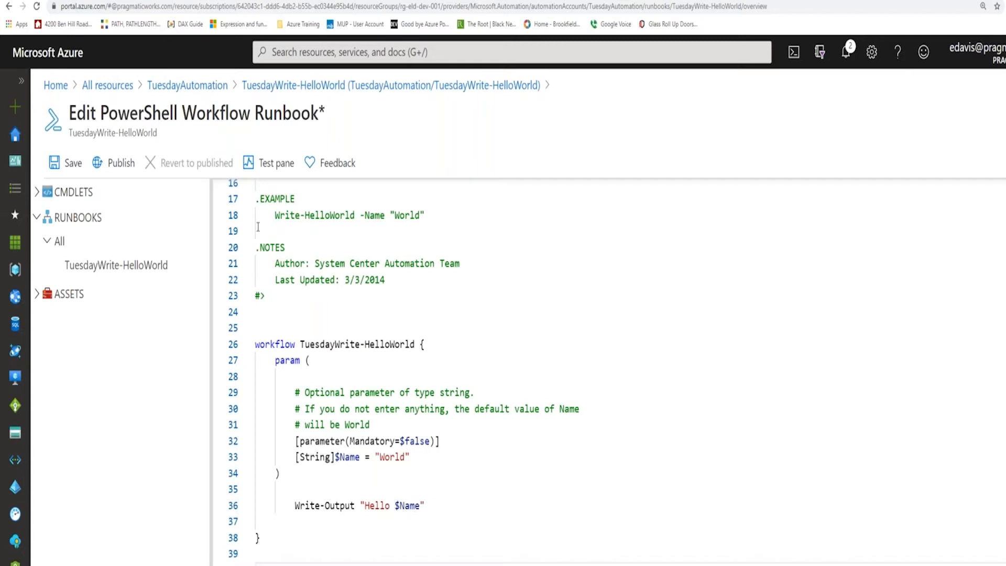
Test the TuesdayWrite-HelloWorld runbook with the NAME parameter set to "Hello All", and leave the test discarding its unsaved edits.
{"action": "left_click", "coordinate": [264, 166]}
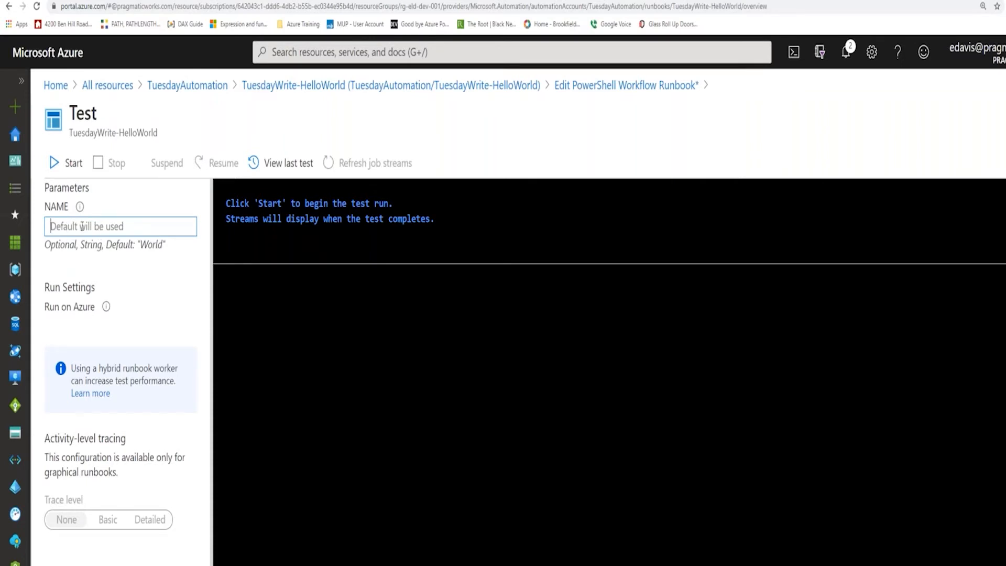
{"action": "type", "text": "Hello All"}
{"action": "left_click", "coordinate": [64, 164]}
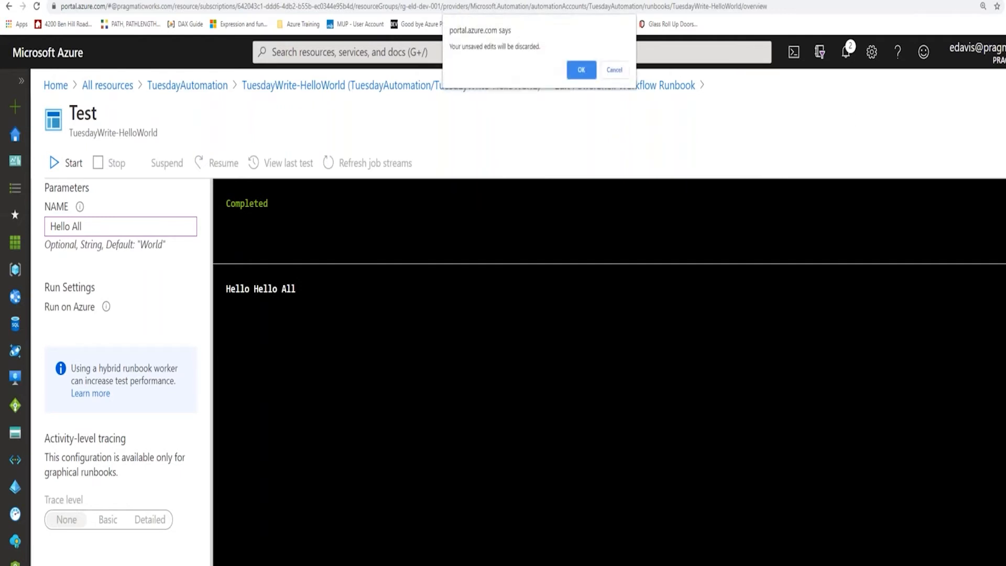
{"action": "left_click", "coordinate": [581, 69]}
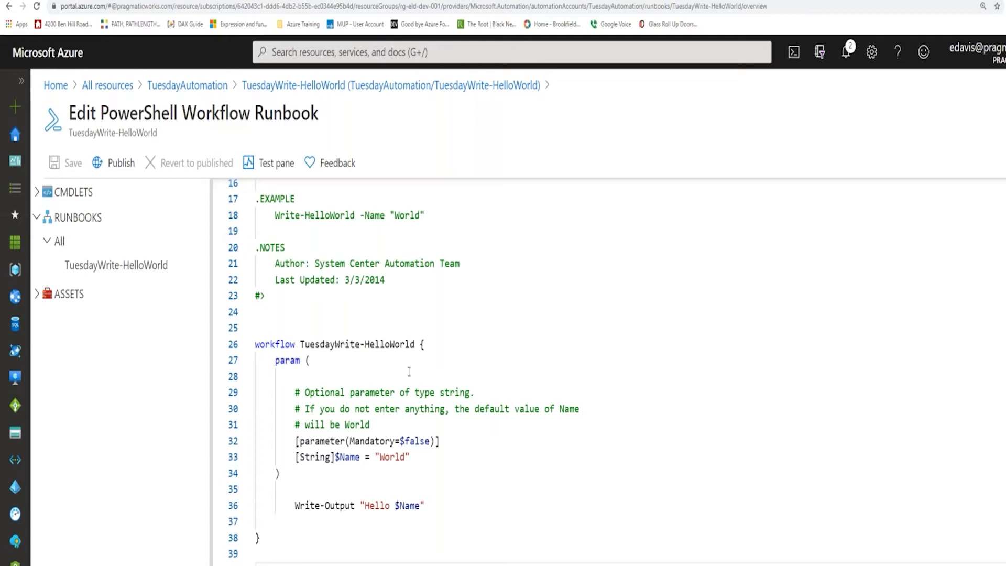
Publish the TuesdayWrite-HelloWorld runbook and confirm the publication.
{"action": "scroll", "coordinate": [414, 373], "scroll_direction": "up", "scroll_amount": 2}
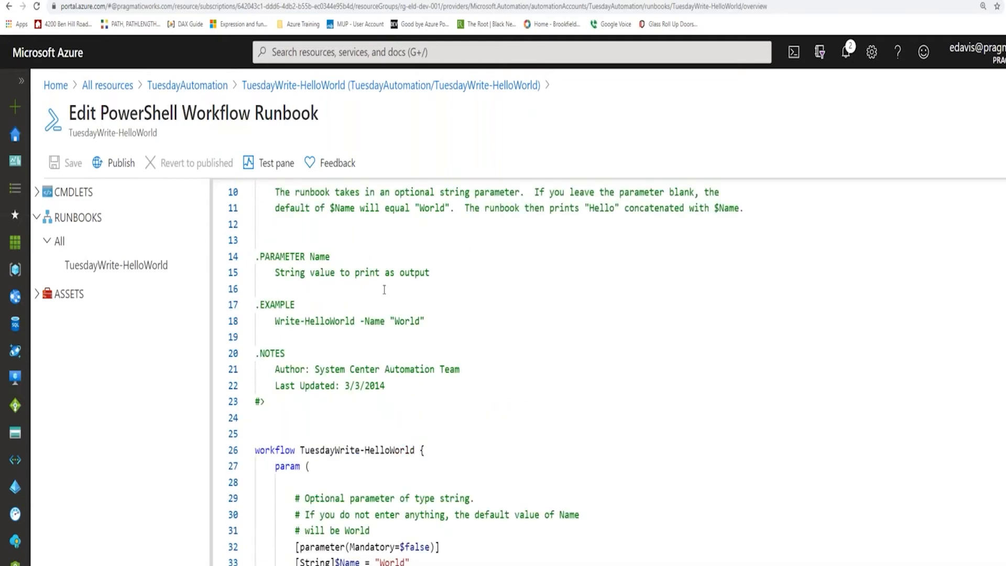
{"action": "left_click", "coordinate": [121, 163]}
{"action": "left_click", "coordinate": [71, 255]}
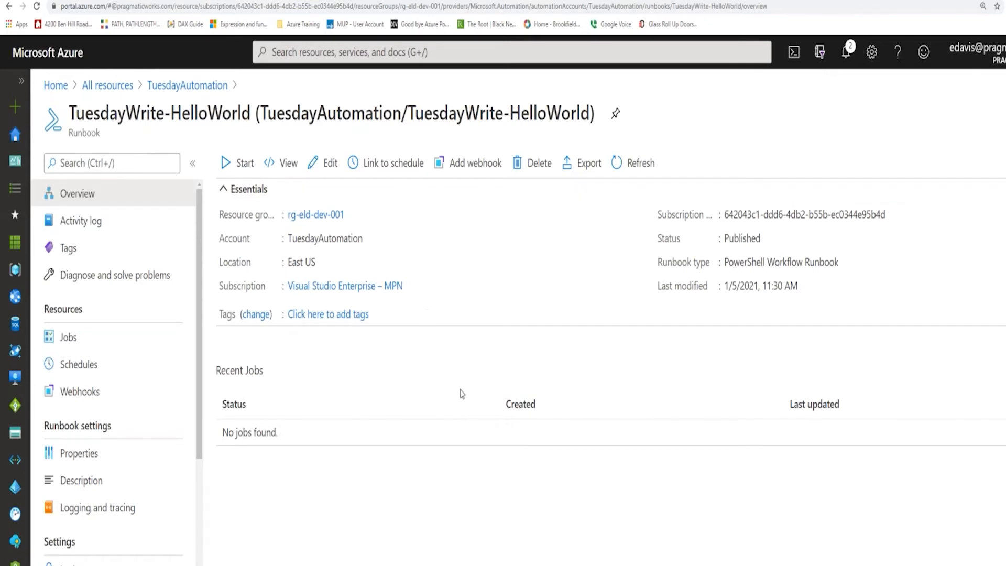
Return to the TuesdayAutomation account's runbooks and import Runbook_To_Process_AAS_TabularModel.ps1 as a PowerShell runbook.
{"action": "left_click", "coordinate": [188, 86]}
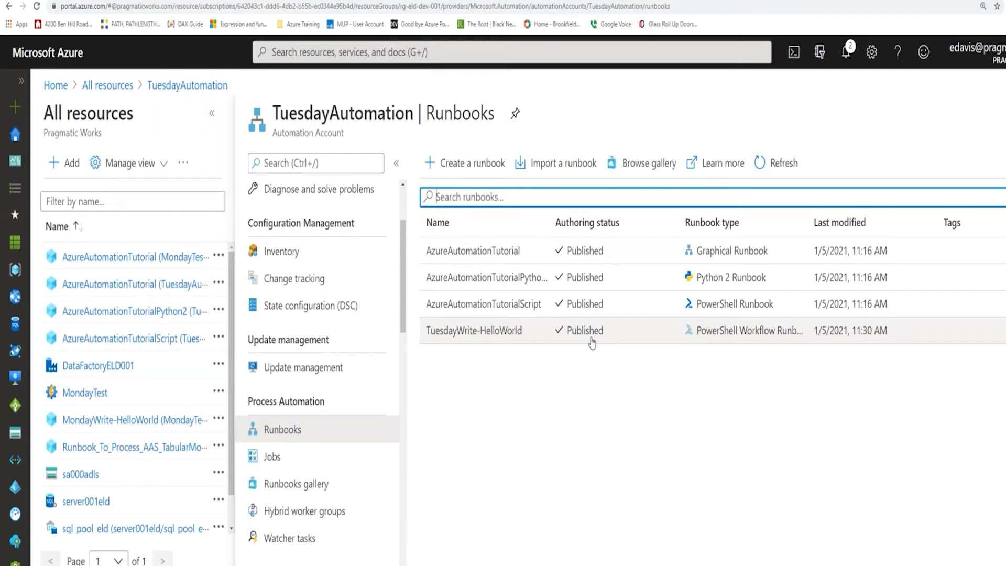
{"action": "left_click", "coordinate": [563, 166]}
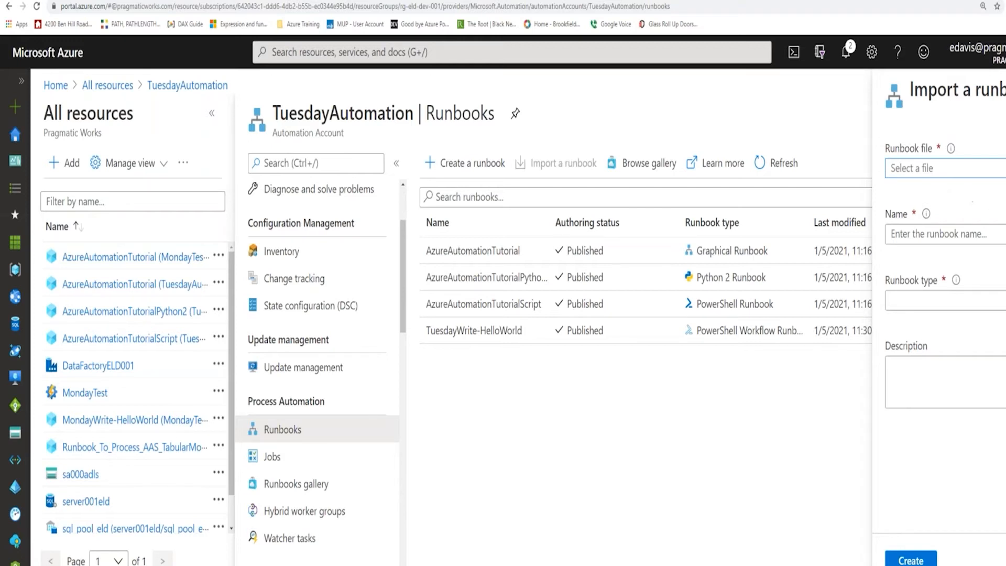
{"action": "left_click", "coordinate": [1004, 168]}
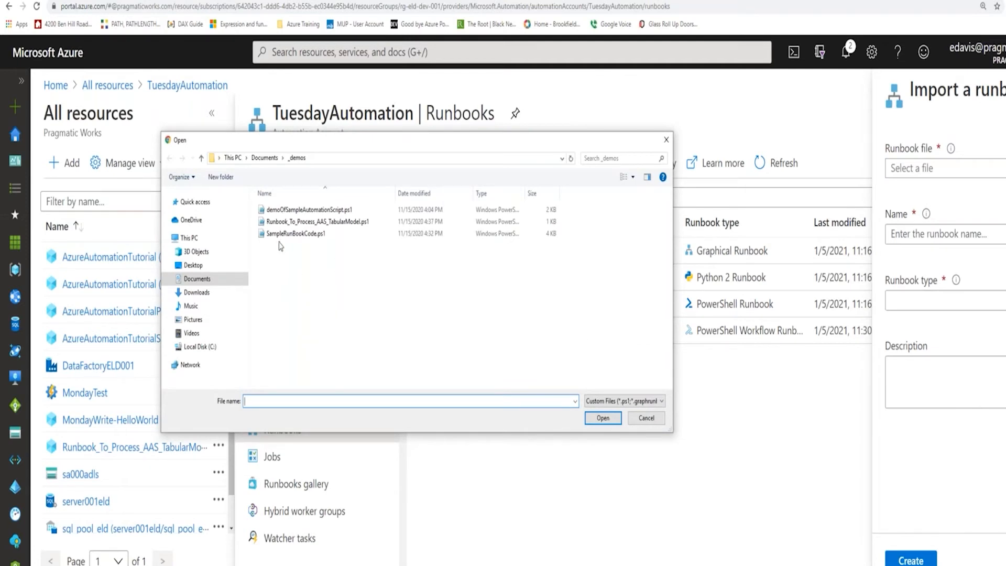
{"action": "left_click", "coordinate": [301, 225]}
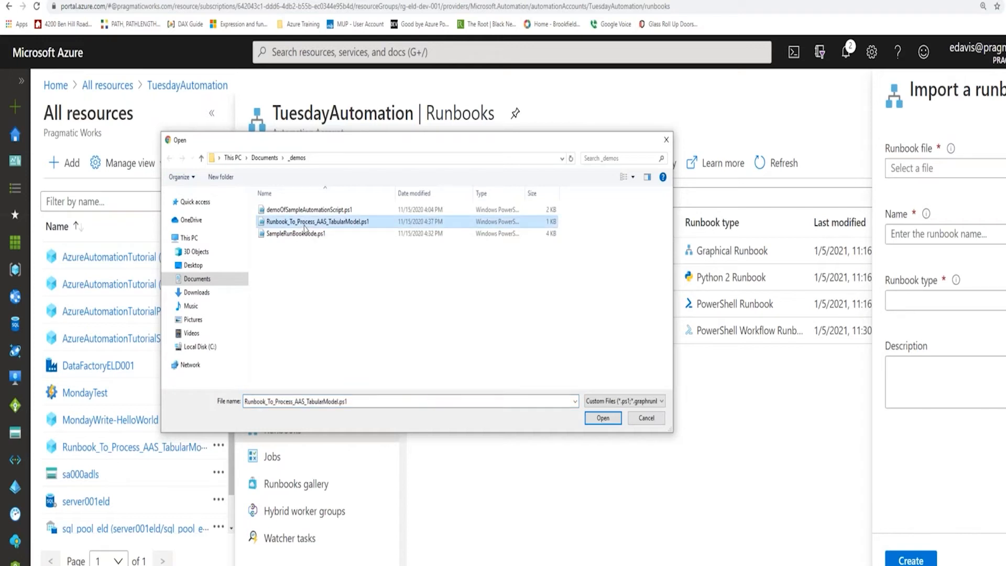
{"action": "left_click", "coordinate": [595, 419]}
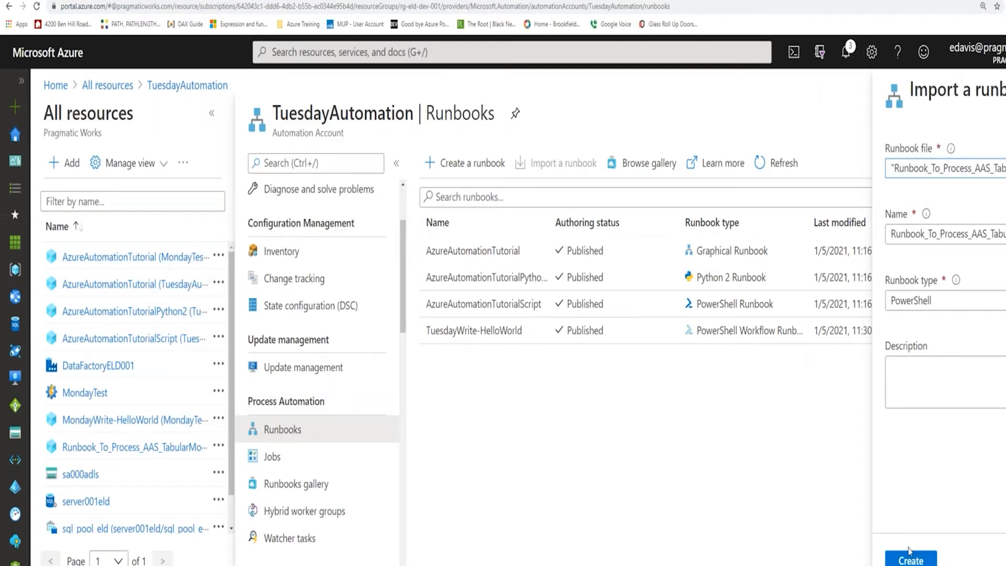
{"action": "left_click", "coordinate": [921, 561]}
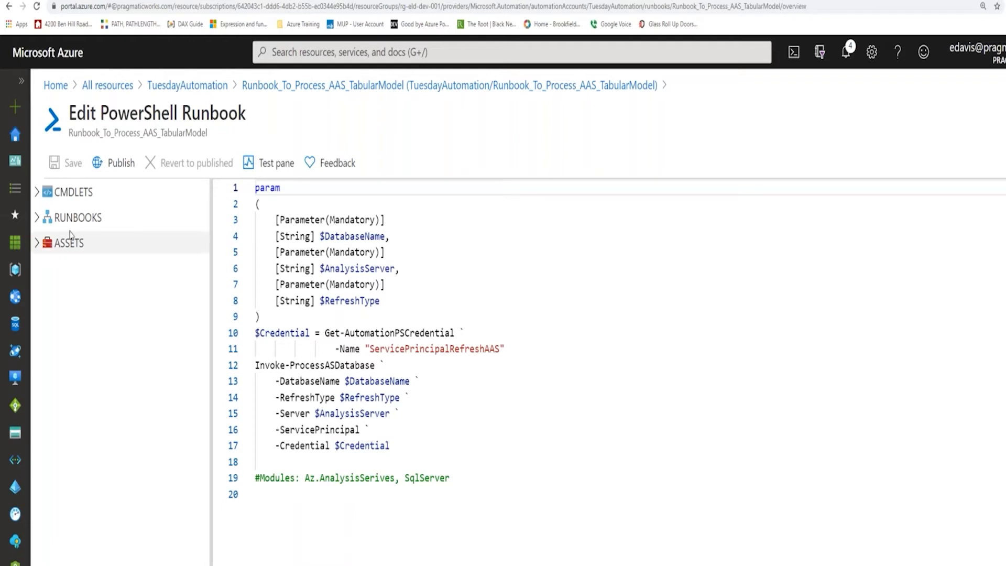
Run a test of the imported runbook with DATABASENAME myDatabase, ANALYSISSERVER myServer and REFRESHTYPE Full.
{"action": "left_click", "coordinate": [37, 193]}
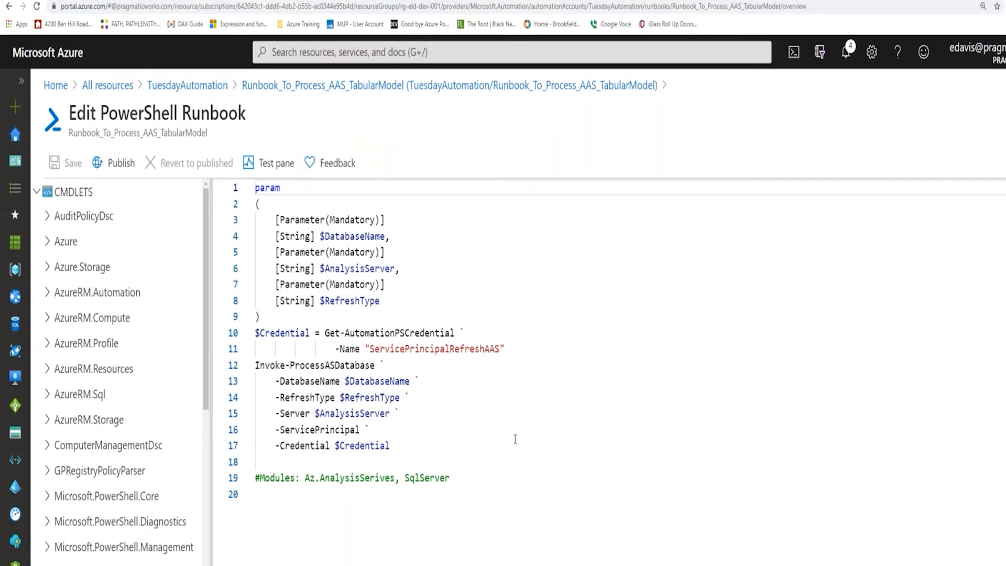
{"action": "left_click", "coordinate": [263, 166]}
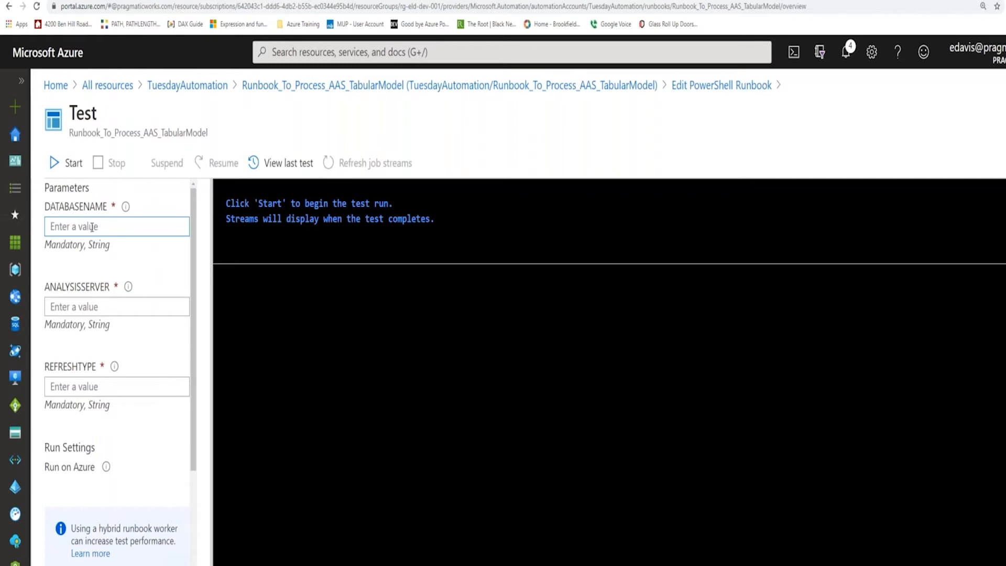
{"action": "type", "text": "myDatabase"}
{"action": "left_click", "coordinate": [90, 306]}
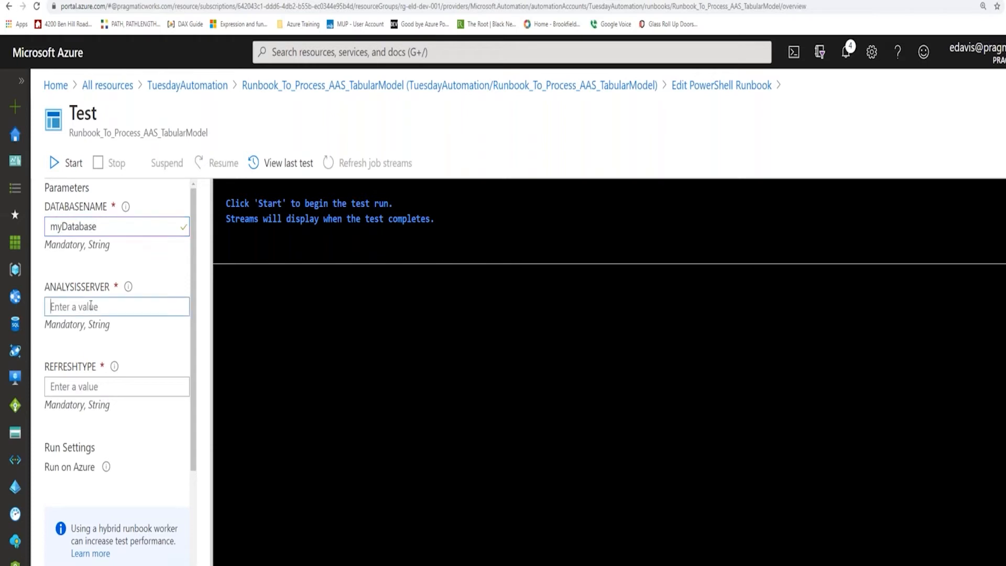
{"action": "type", "text": "myServer"}
{"action": "left_click", "coordinate": [103, 388]}
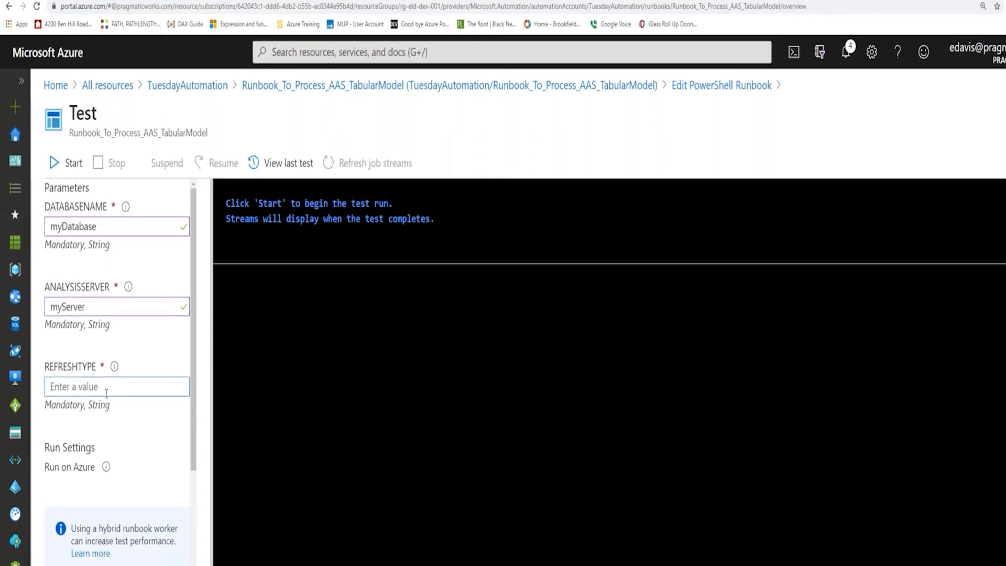
{"action": "type", "text": "Full"}
{"action": "left_click", "coordinate": [73, 170]}
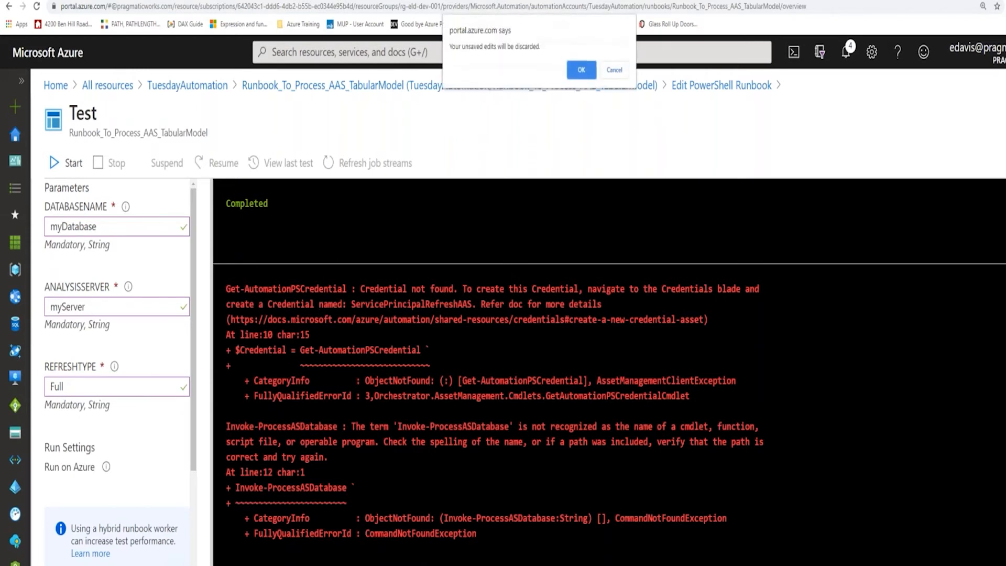
Leave the test discarding its unsaved edits, and examine the Invoke-ProcessASDatabase call in the runbook code.
{"action": "left_click", "coordinate": [582, 69]}
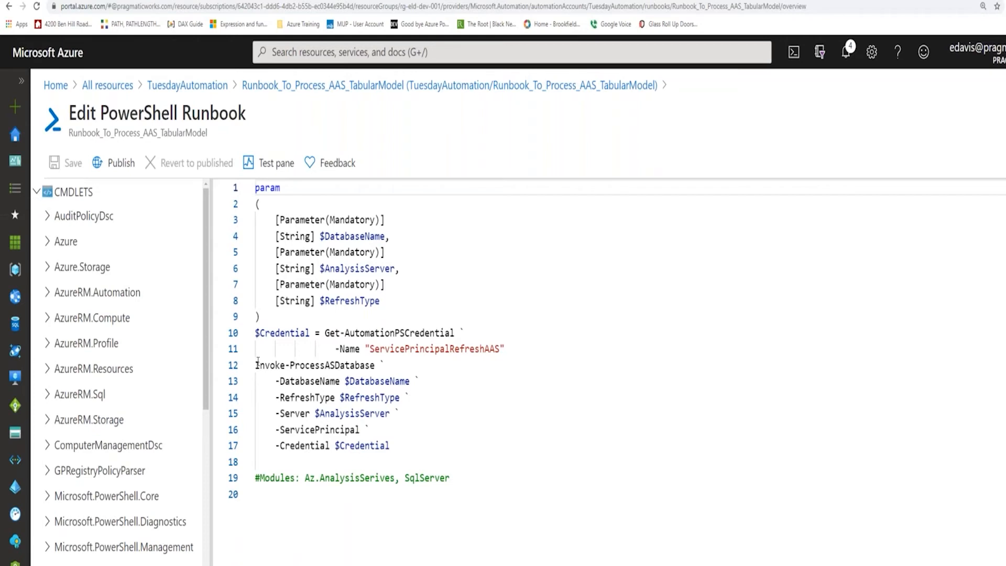
{"action": "left_click_drag", "start_coordinate": [256, 365], "coordinate": [375, 365]}
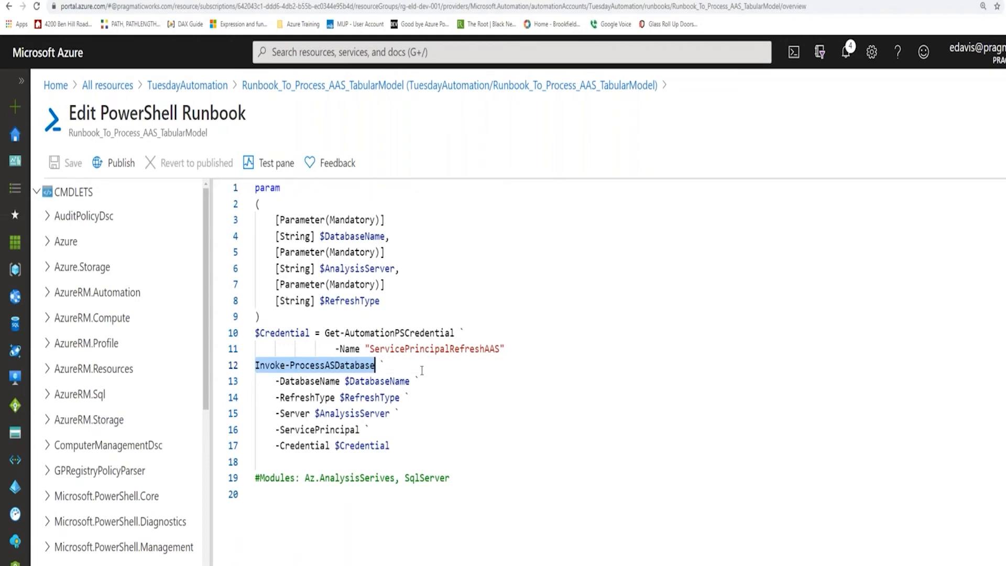
{"action": "left_click", "coordinate": [560, 407]}
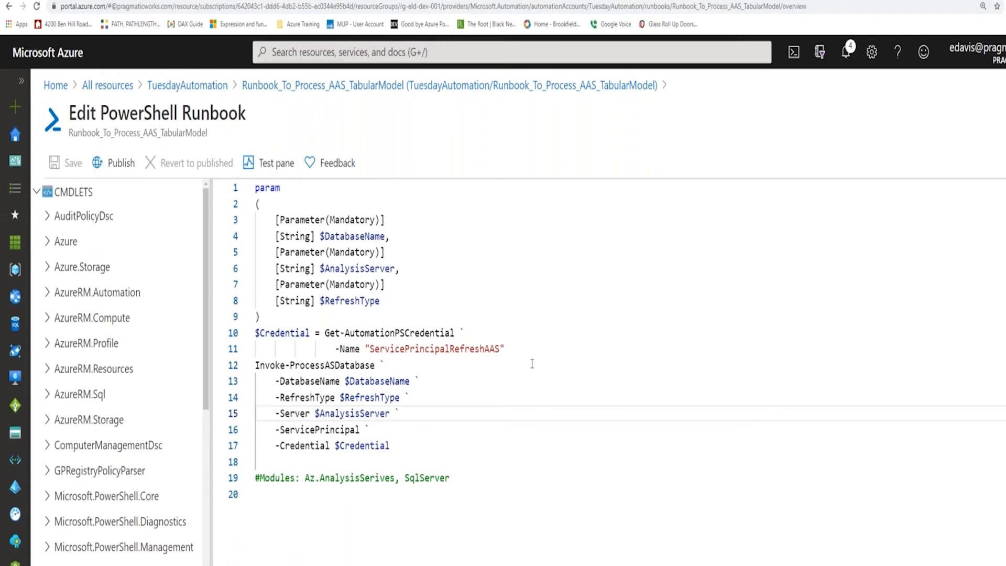
Return to the TuesdayAutomation runbooks and start a new linked schedule named TuesdayHelloWorld for TuesdayWrite-HelloWorld.
{"action": "left_click", "coordinate": [201, 87]}
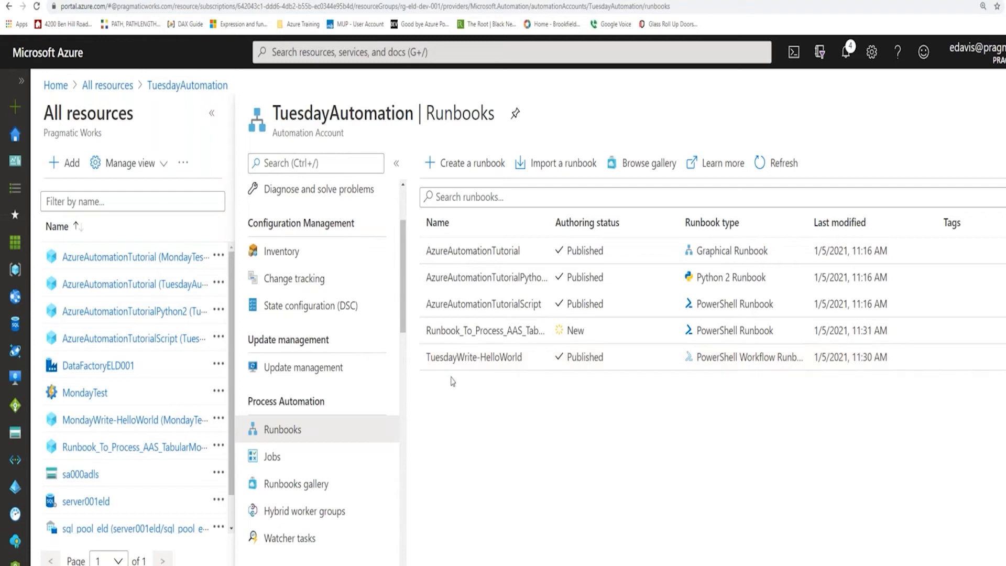
{"action": "left_click", "coordinate": [497, 361]}
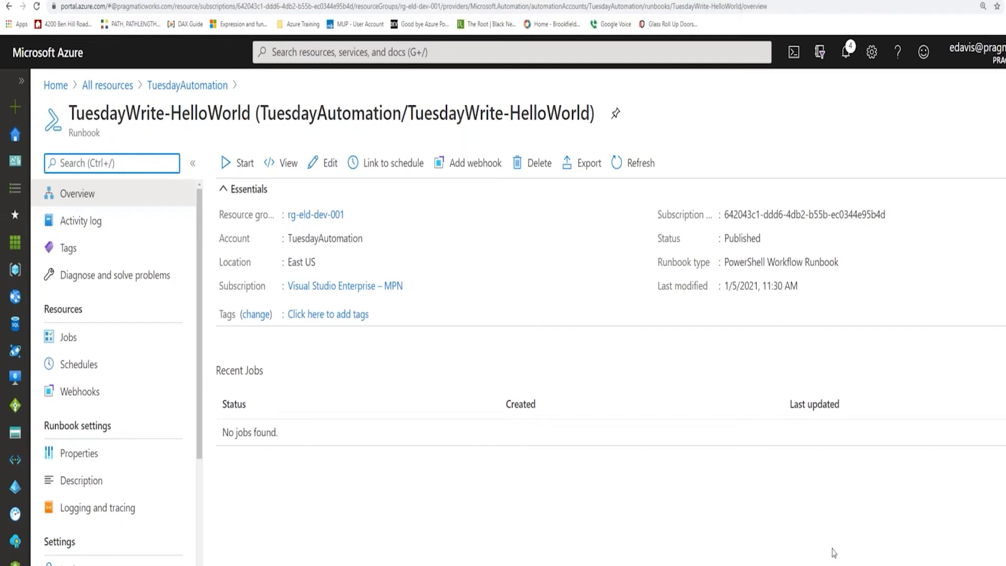
{"action": "left_click", "coordinate": [399, 164]}
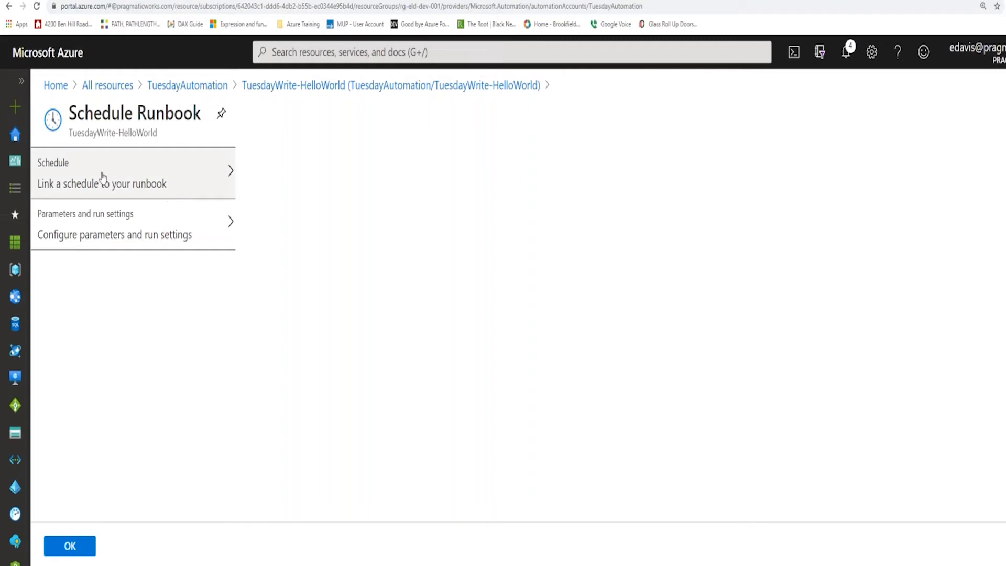
{"action": "left_click", "coordinate": [229, 173]}
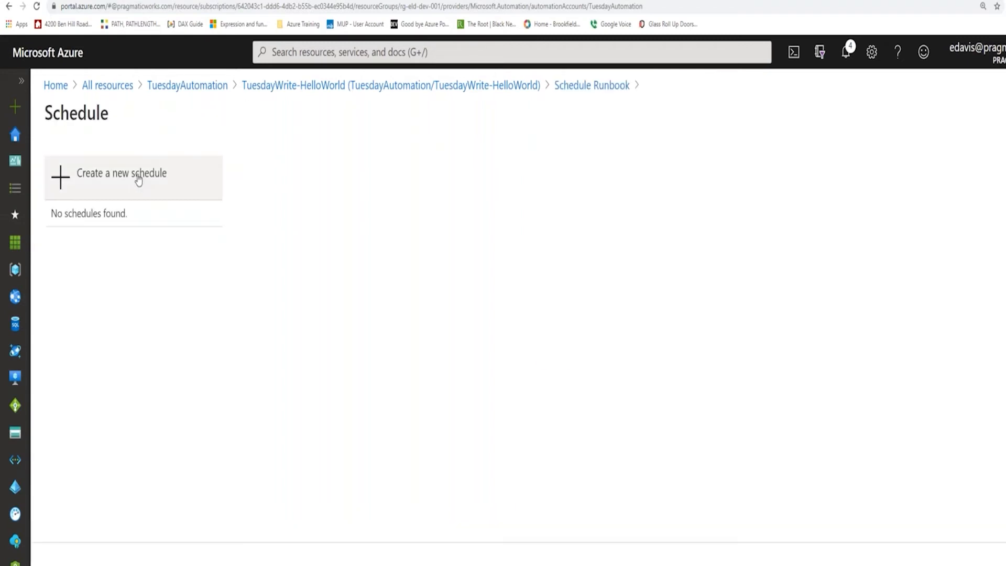
{"action": "left_click", "coordinate": [160, 178]}
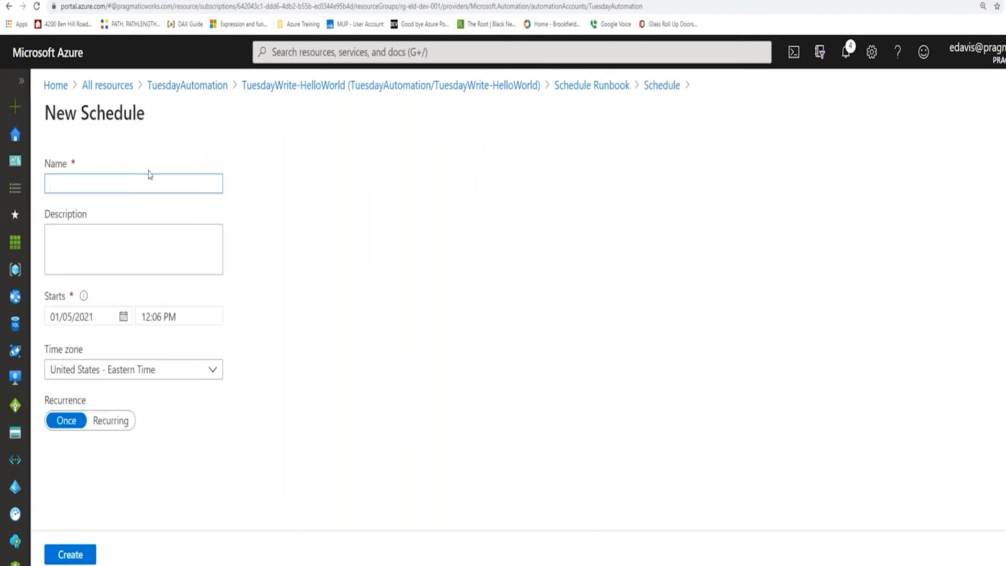
{"action": "type", "text": "TuesdayHelloWorld"}
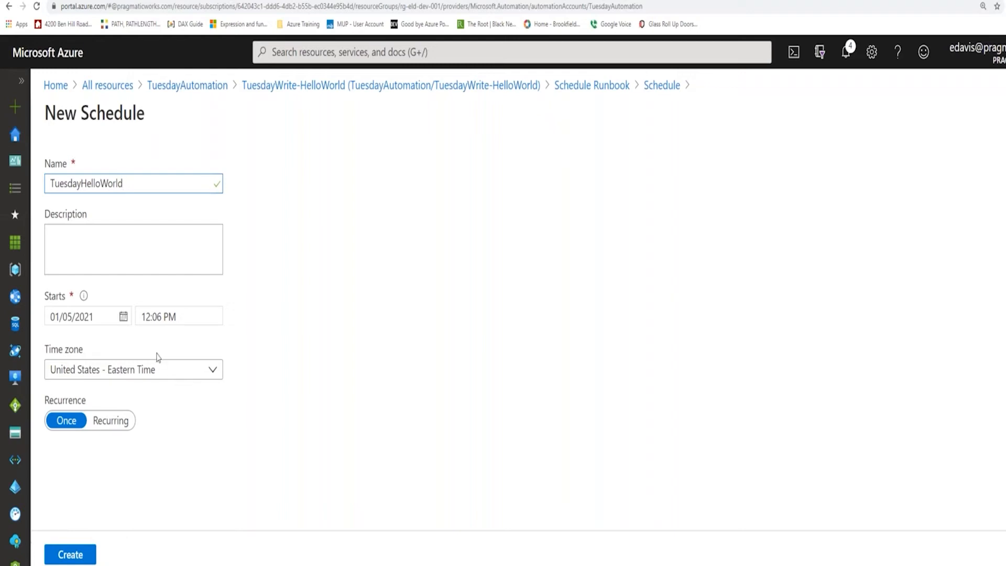
Set the new schedule's start time to 11:43 AM and create the schedule.
{"action": "left_click", "coordinate": [145, 317]}
{"action": "left_click_drag", "start_coordinate": [143, 317], "coordinate": [153, 317]}
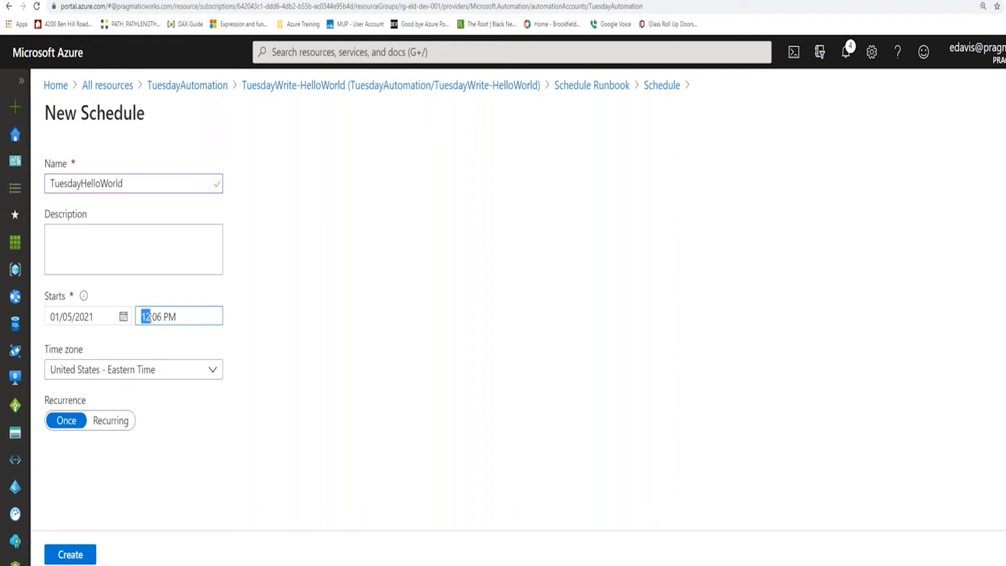
{"action": "type", "text": "11"}
{"action": "left_click_drag", "start_coordinate": [152, 316], "coordinate": [161, 317]}
{"action": "type", "text": "43"}
{"action": "left_click_drag", "start_coordinate": [163, 317], "coordinate": [167, 317]}
{"action": "type", "text": "A"}
{"action": "left_click", "coordinate": [75, 559]}
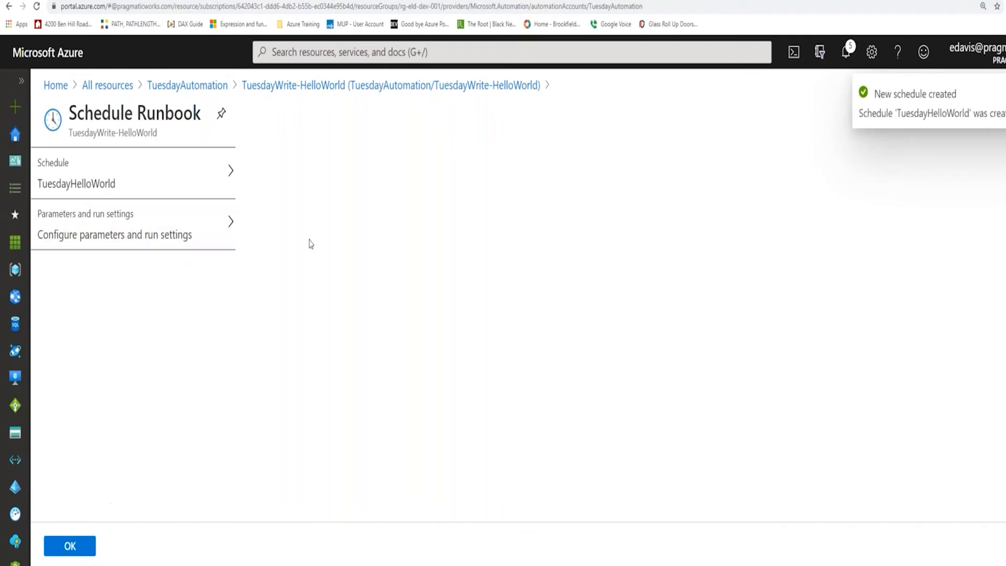
Set the scheduled run's NAME parameter to Hello and confirm linking the schedule to the runbook.
{"action": "left_click", "coordinate": [224, 233]}
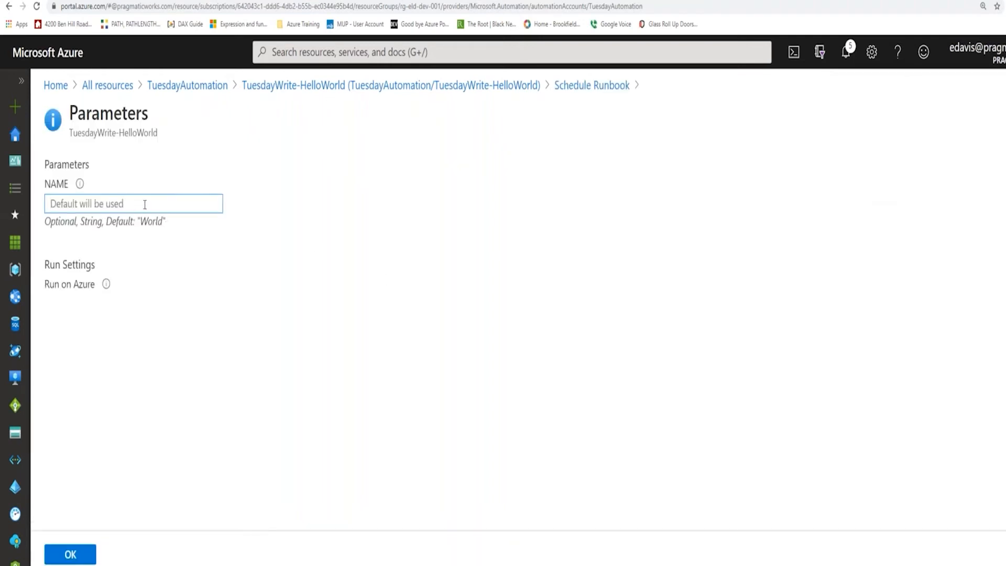
{"action": "type", "text": "Hell"}
{"action": "key", "text": "BackSpace"}
{"action": "key", "text": "BackSpace"}
{"action": "key", "text": "BackSpace"}
{"action": "key", "text": "BackSpace"}
{"action": "type", "text": "Hello"}
{"action": "left_click", "coordinate": [78, 554]}
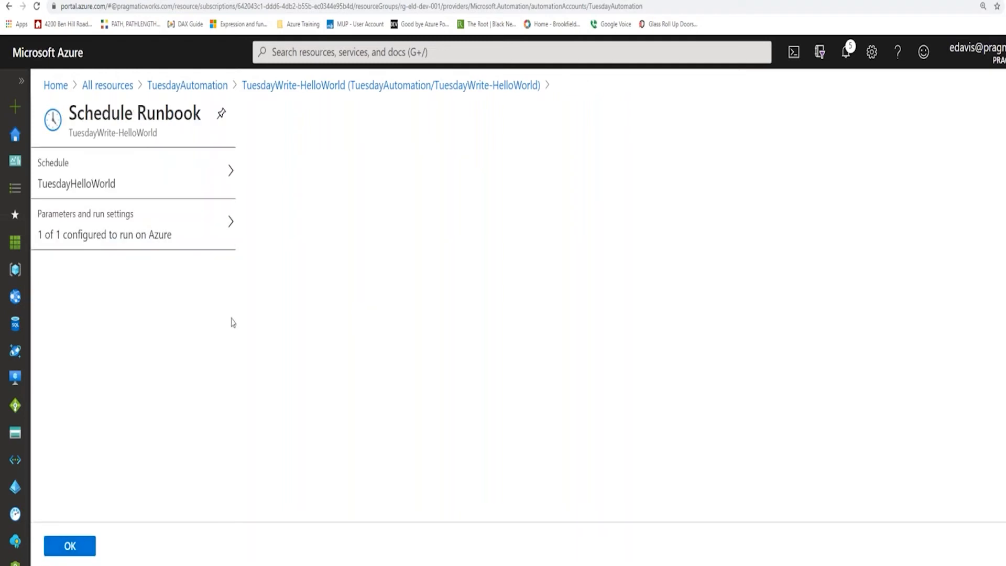
{"action": "left_click", "coordinate": [82, 545]}
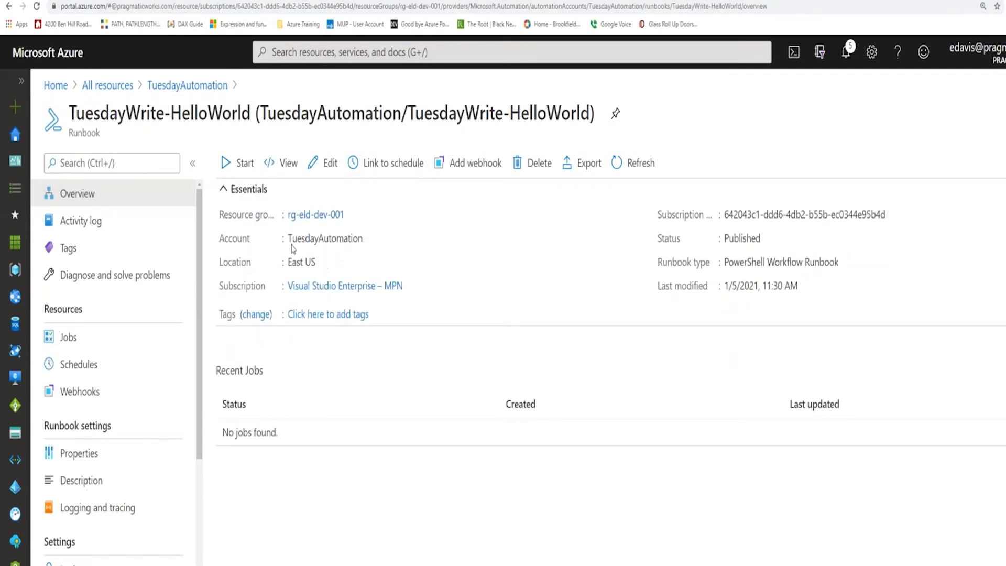
Check the schedules linked to TuesdayWrite-HelloWorld, refresh their list, and view the runbook's jobs.
{"action": "left_click", "coordinate": [85, 365]}
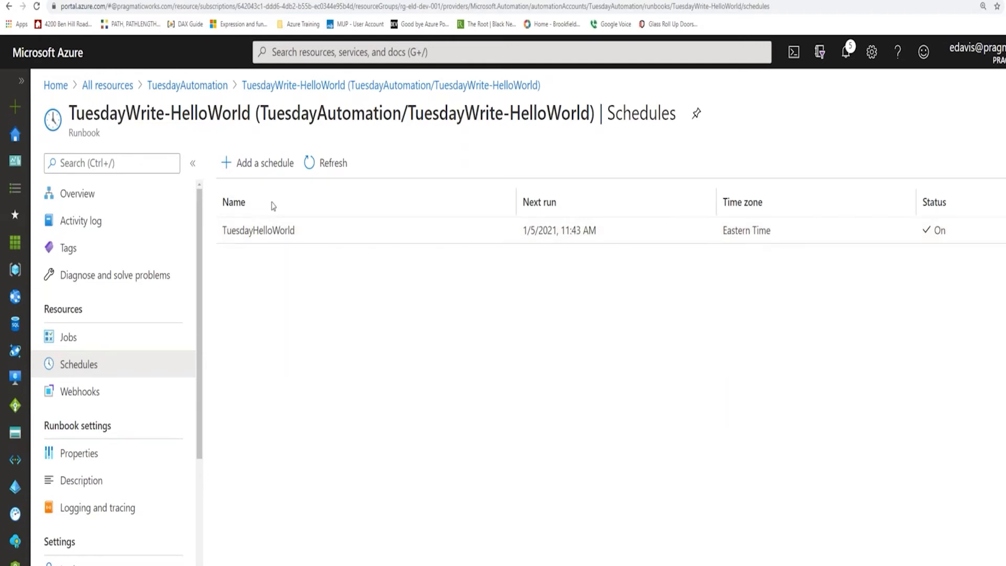
{"action": "left_click", "coordinate": [326, 163]}
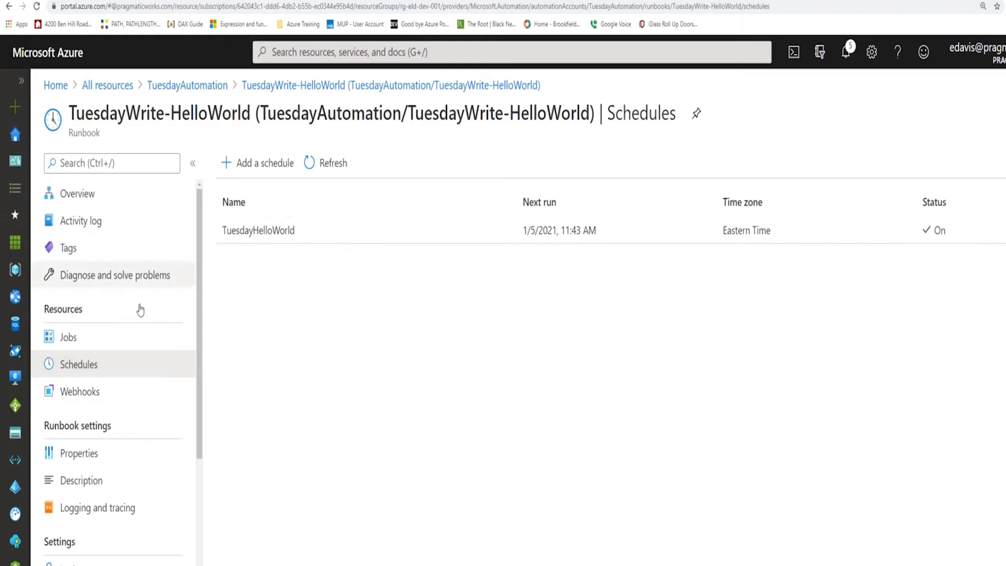
{"action": "scroll", "coordinate": [118, 345], "scroll_direction": "down", "scroll_amount": 3}
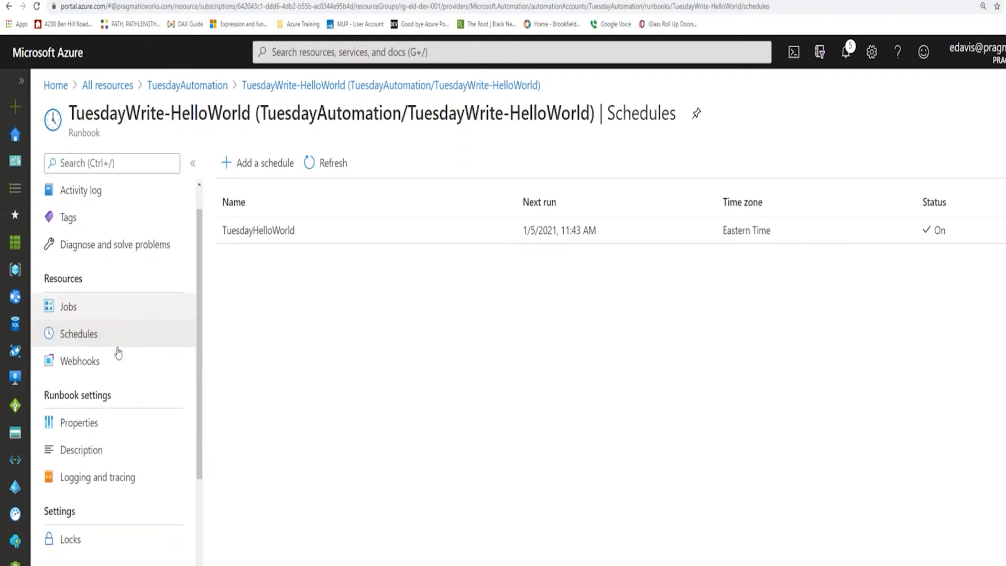
{"action": "scroll", "coordinate": [118, 356], "scroll_direction": "up", "scroll_amount": 3}
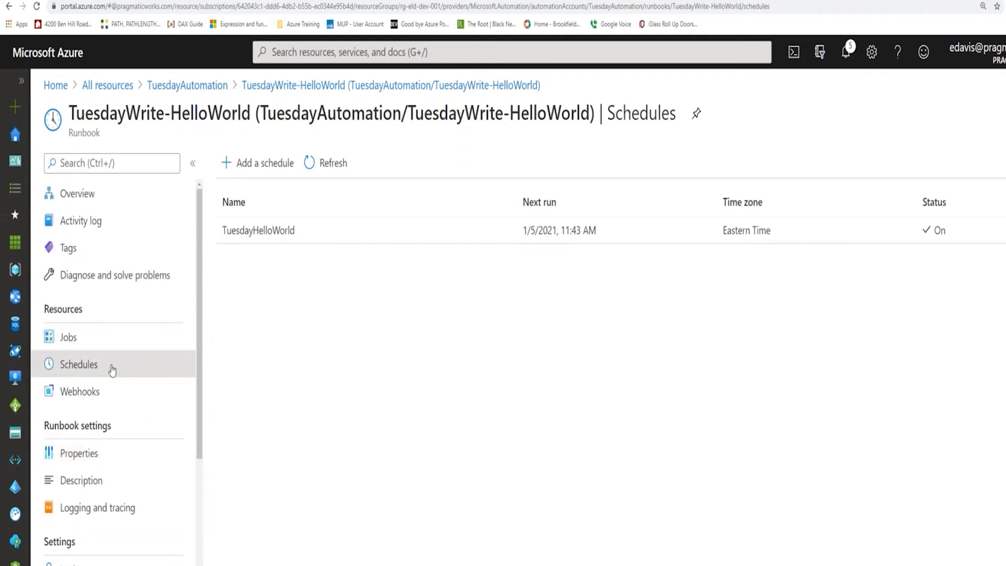
{"action": "left_click", "coordinate": [325, 165]}
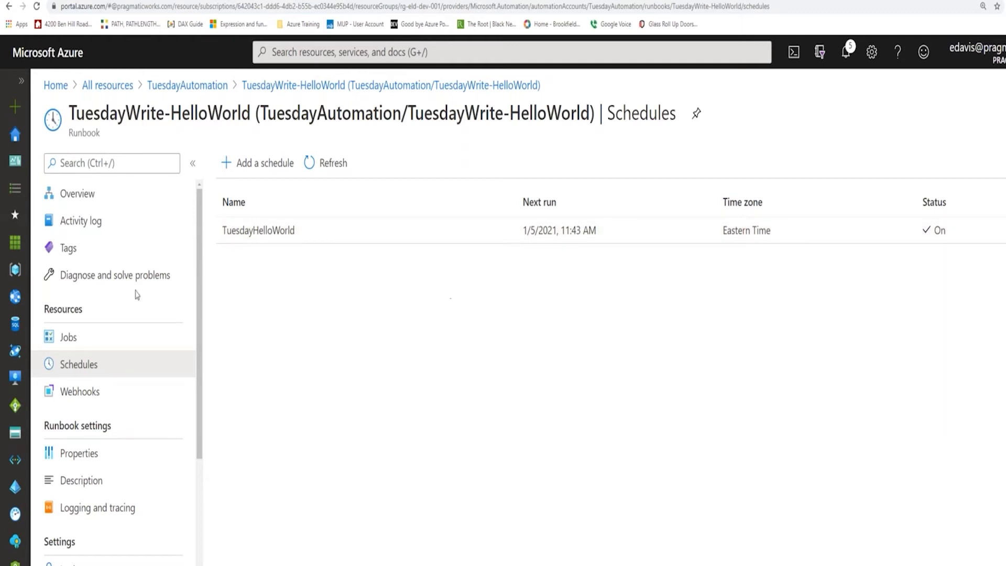
{"action": "left_click", "coordinate": [65, 340]}
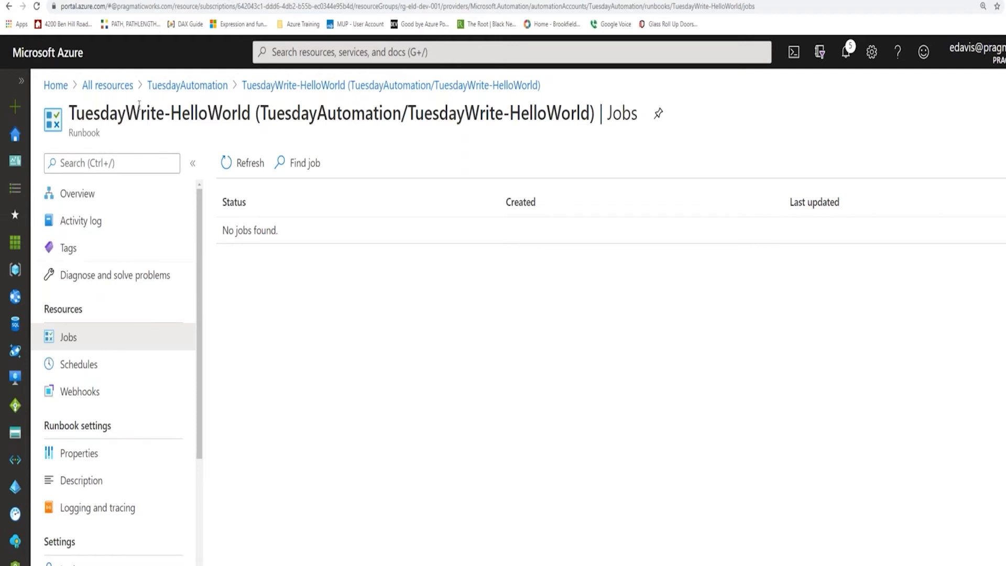
Open the MondayTest automation account from all resources and view its jobs.
{"action": "left_click", "coordinate": [116, 88]}
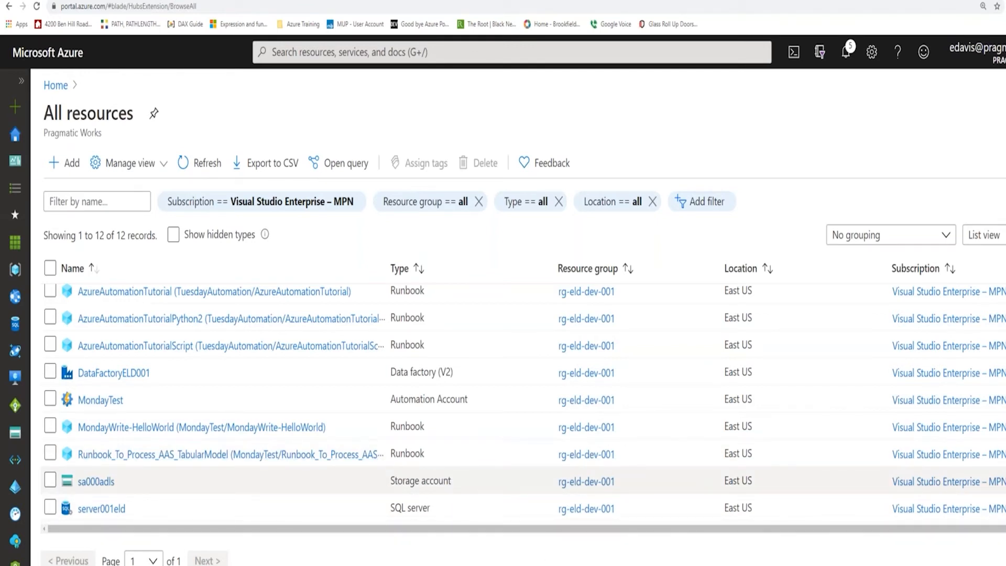
{"action": "left_click", "coordinate": [108, 401]}
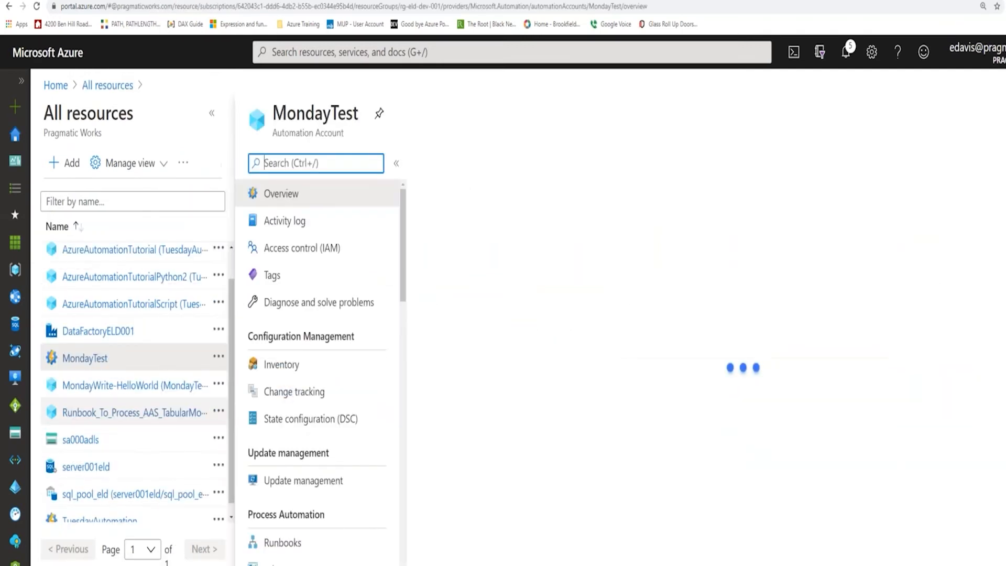
{"action": "left_click_drag", "start_coordinate": [404, 256], "coordinate": [406, 317]}
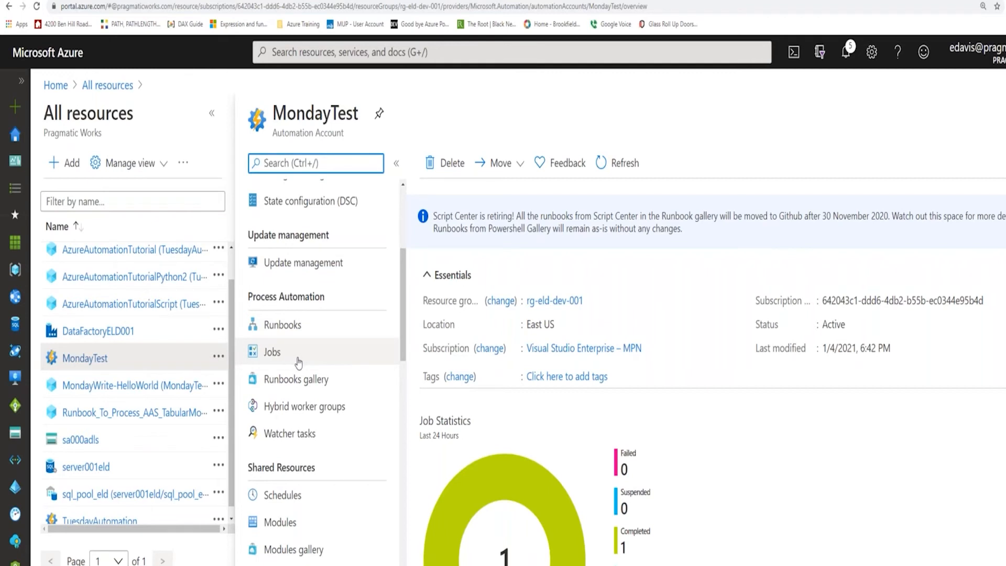
{"action": "left_click", "coordinate": [273, 352]}
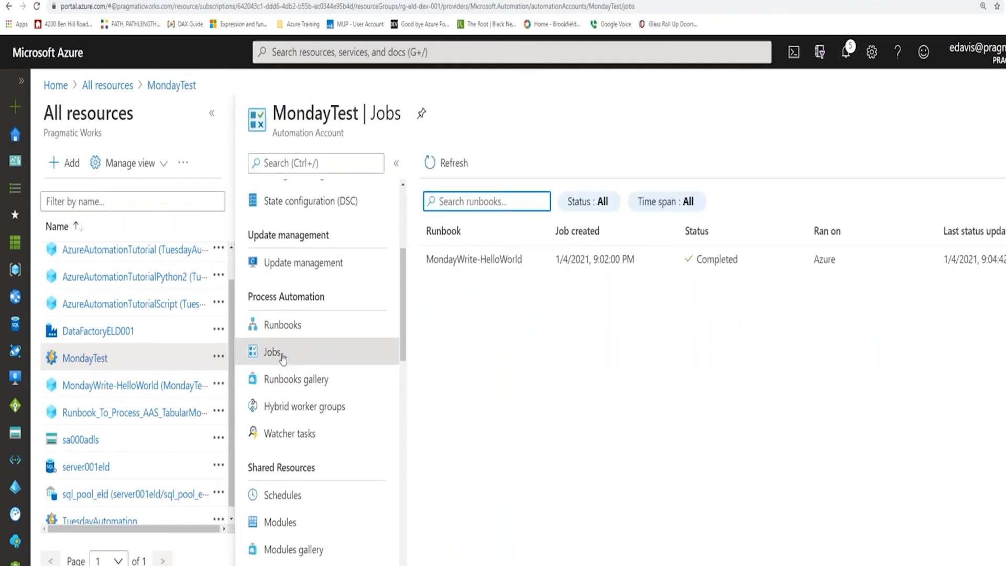
Examine the MondayWrite-HelloWorld job's input, output, errors, warnings, full logs and exceptions.
{"action": "left_click", "coordinate": [581, 262]}
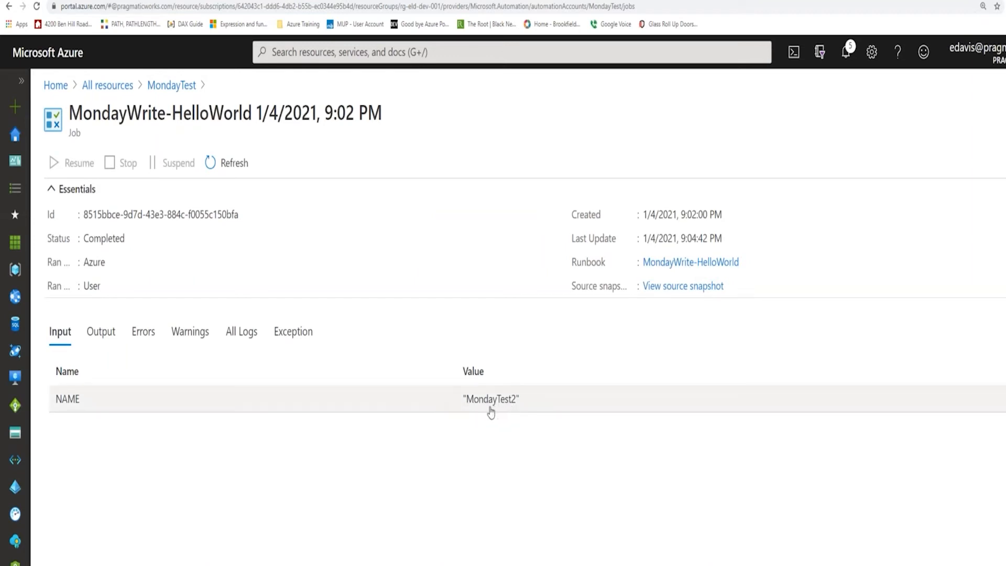
{"action": "left_click", "coordinate": [102, 337]}
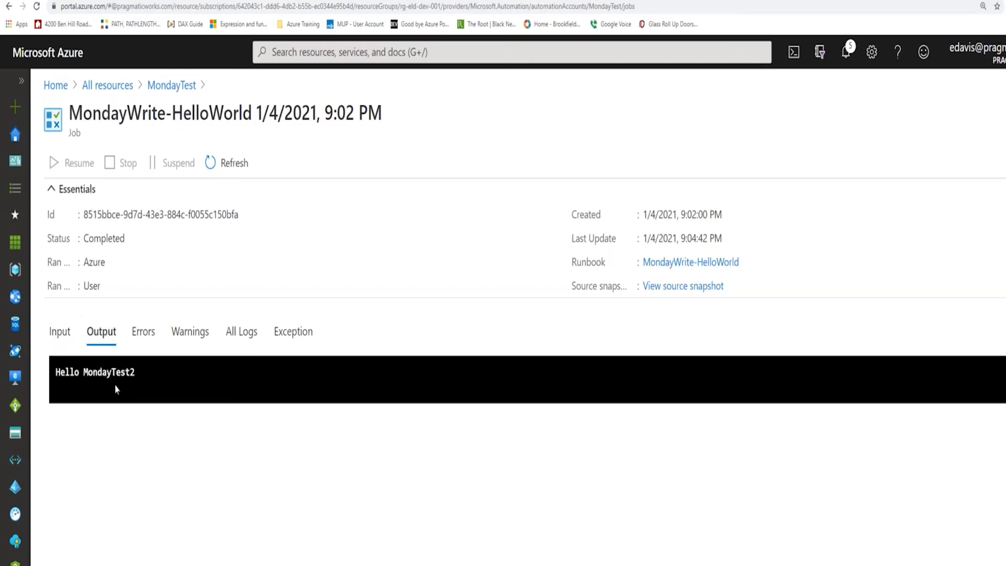
{"action": "left_click", "coordinate": [139, 337]}
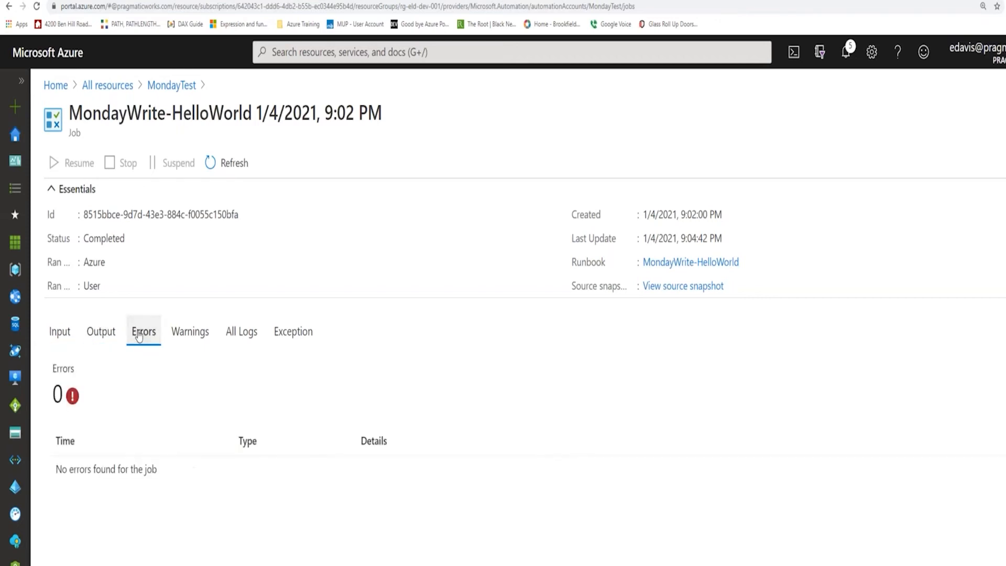
{"action": "left_click", "coordinate": [182, 336]}
{"action": "left_click", "coordinate": [231, 340]}
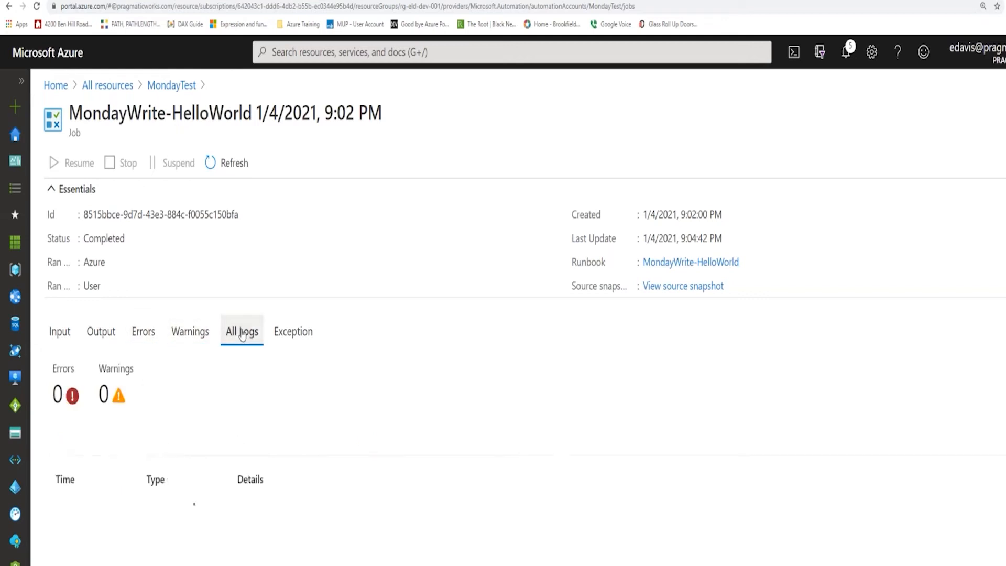
{"action": "left_click", "coordinate": [287, 338]}
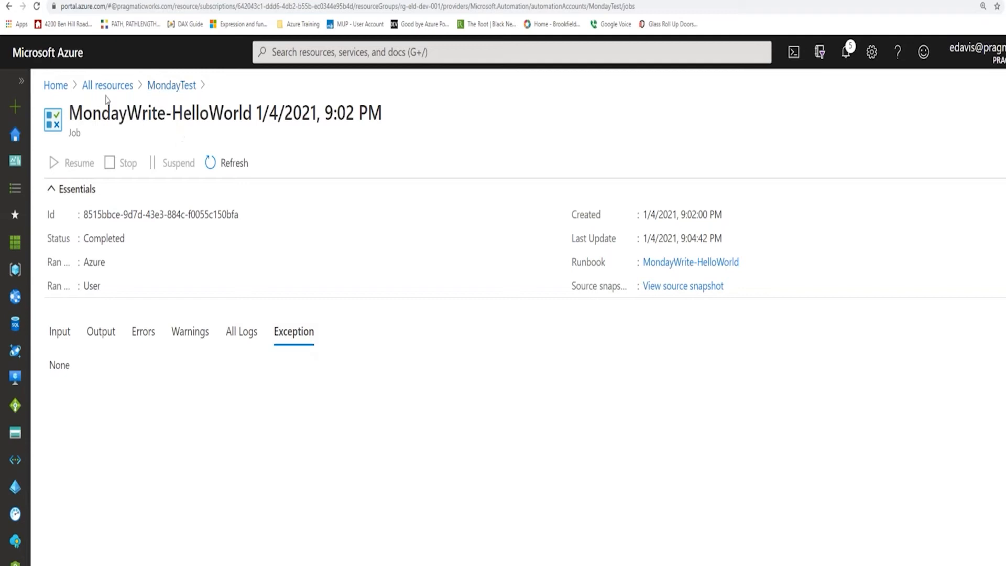
Return to the MondayTest account and compare its runbooks with its job list.
{"action": "left_click", "coordinate": [183, 90]}
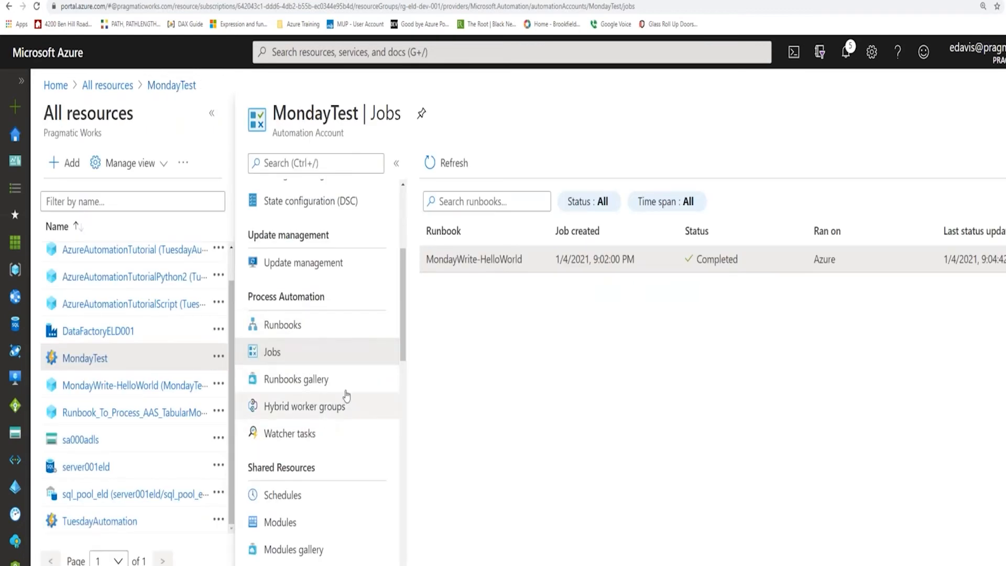
{"action": "left_click", "coordinate": [313, 329]}
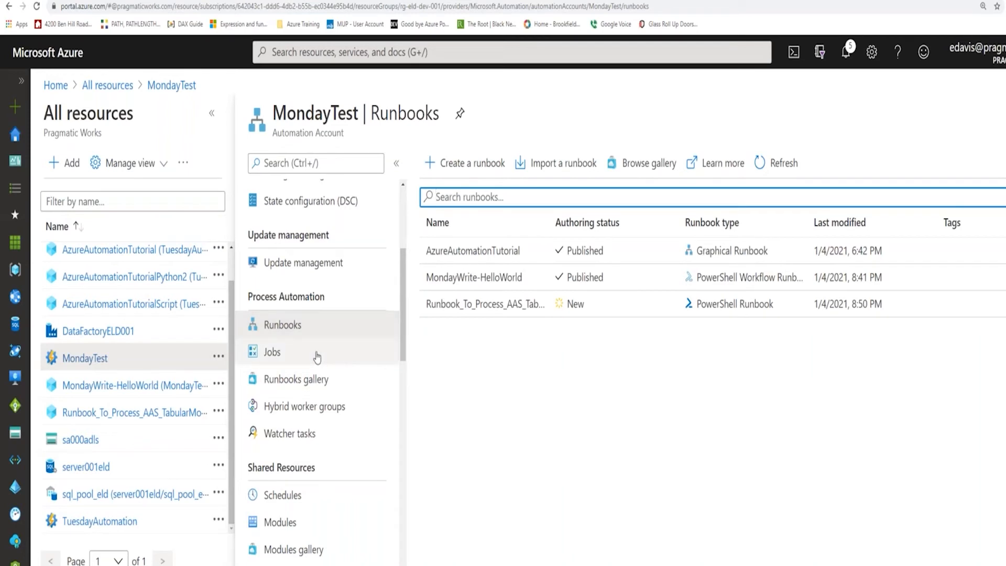
{"action": "left_click", "coordinate": [350, 362]}
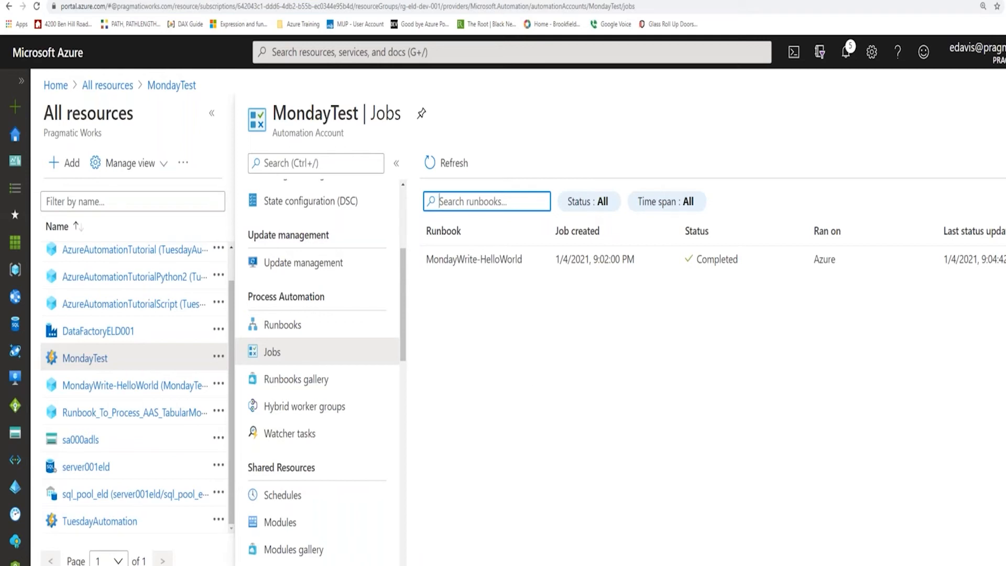
{"action": "left_click", "coordinate": [328, 331]}
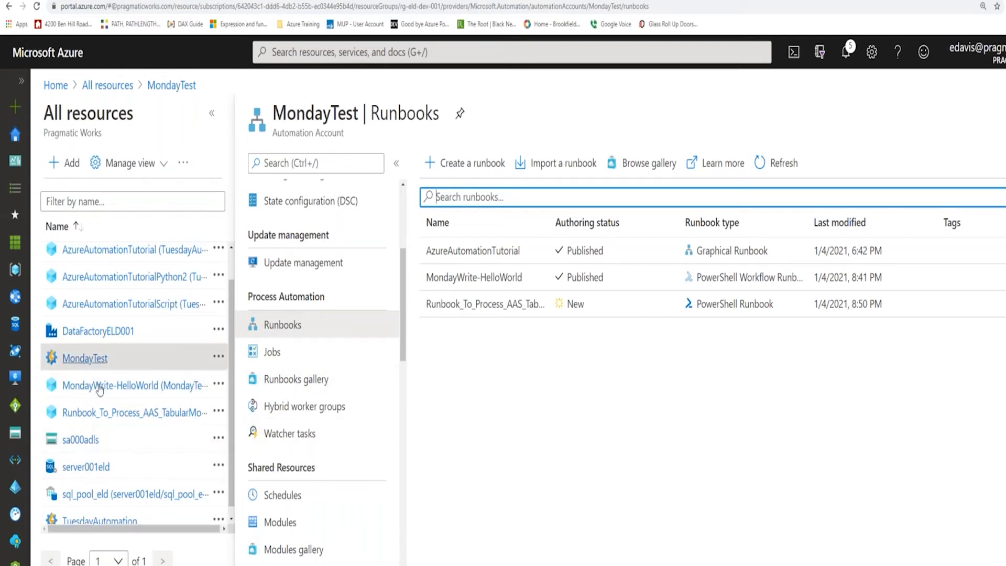
Reopen TuesdayWrite-HelloWorld in the TuesdayAutomation account and look through its available resources and settings.
{"action": "scroll", "coordinate": [100, 497], "scroll_direction": "down", "scroll_amount": 1}
{"action": "left_click", "coordinate": [100, 512]}
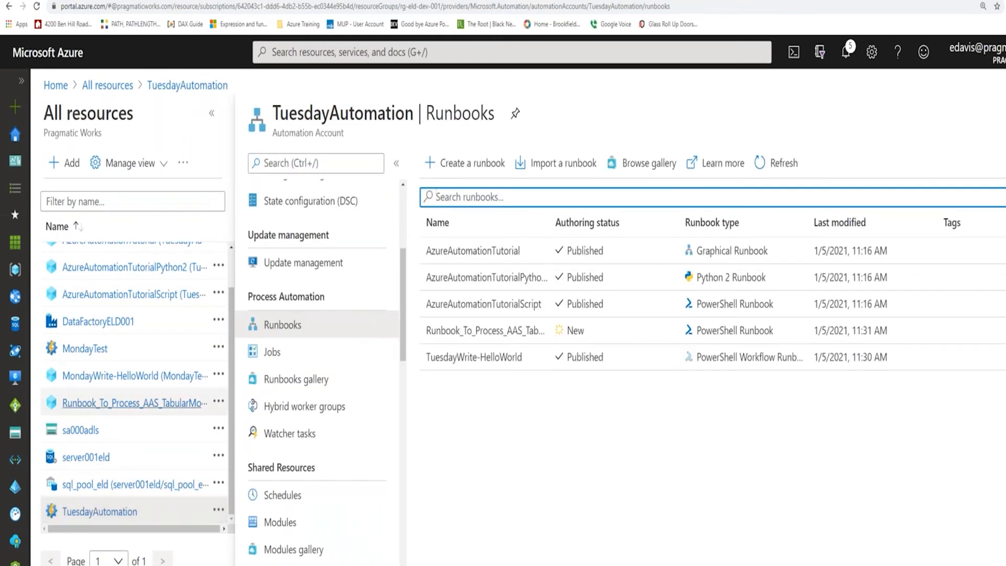
{"action": "left_click", "coordinate": [479, 360]}
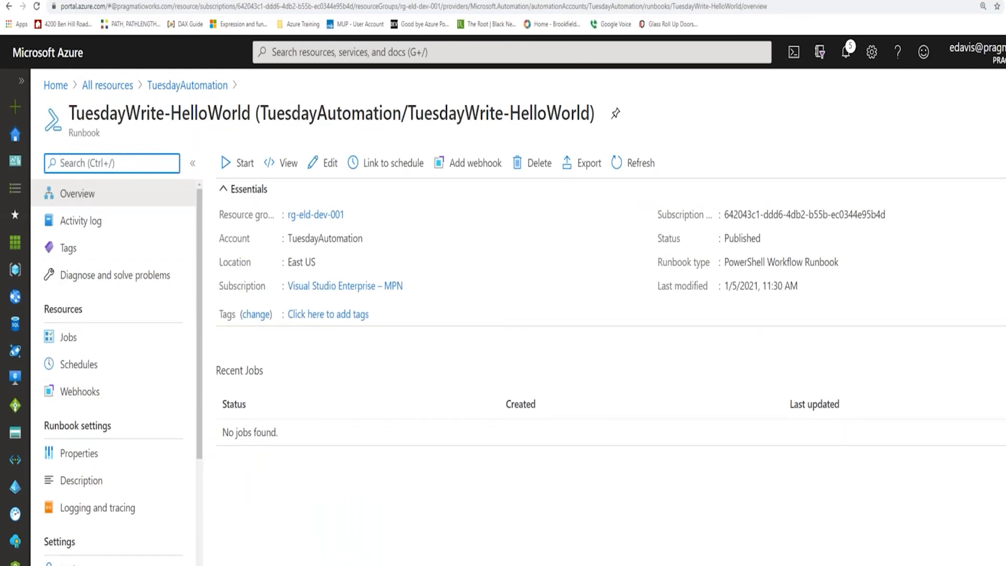
{"action": "scroll", "coordinate": [96, 351], "scroll_direction": "down", "scroll_amount": 1}
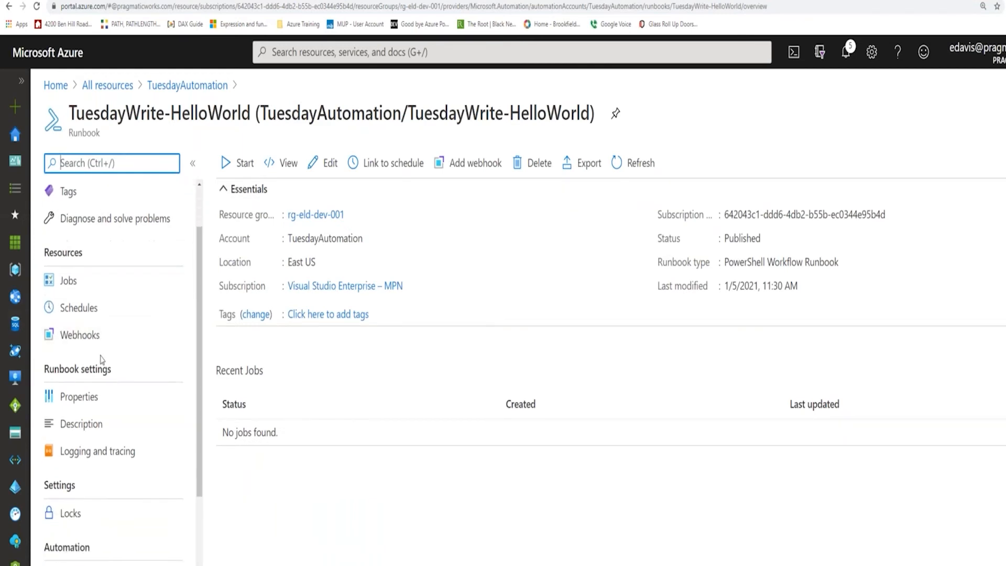
{"action": "scroll", "coordinate": [97, 357], "scroll_direction": "up", "scroll_amount": 1}
{"action": "scroll", "coordinate": [100, 362], "scroll_direction": "down", "scroll_amount": 2}
{"action": "scroll", "coordinate": [139, 406], "scroll_direction": "down", "scroll_amount": 1}
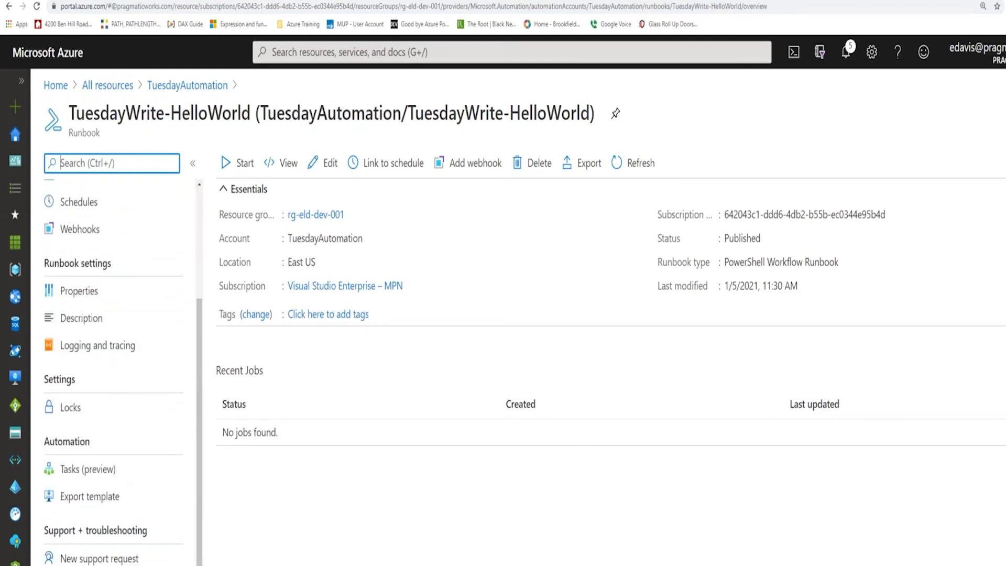
{"action": "scroll", "coordinate": [140, 407], "scroll_direction": "up", "scroll_amount": 2}
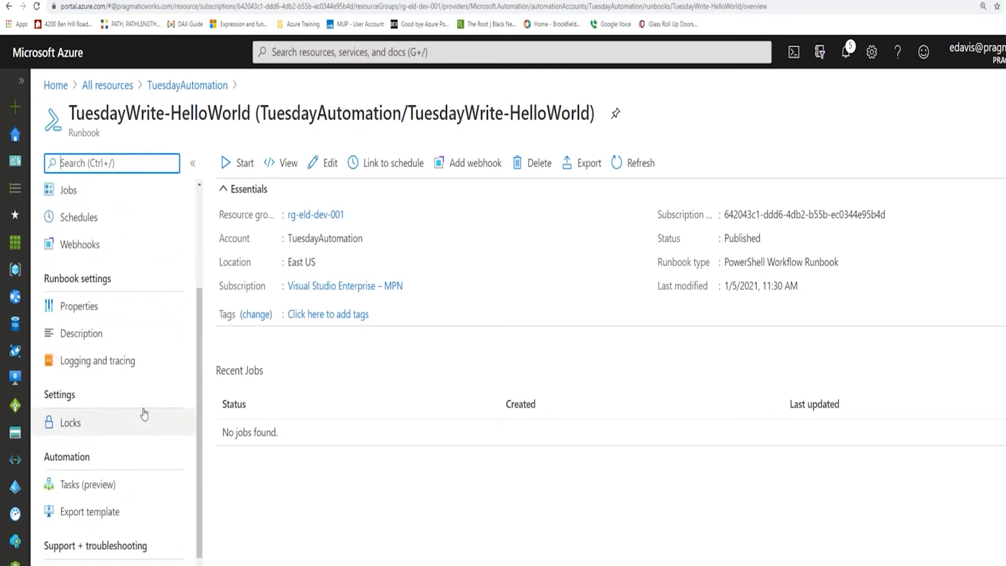
Return to TuesdayAutomation's runbooks and open TuesdayWrite-HelloWorld for editing.
{"action": "left_click", "coordinate": [189, 89]}
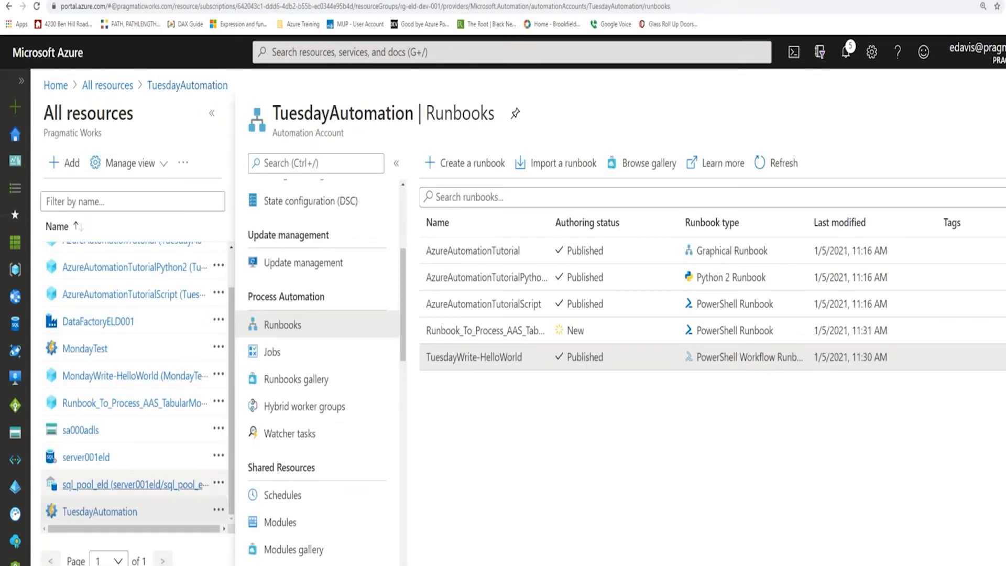
{"action": "left_click_drag", "start_coordinate": [404, 328], "coordinate": [404, 344]}
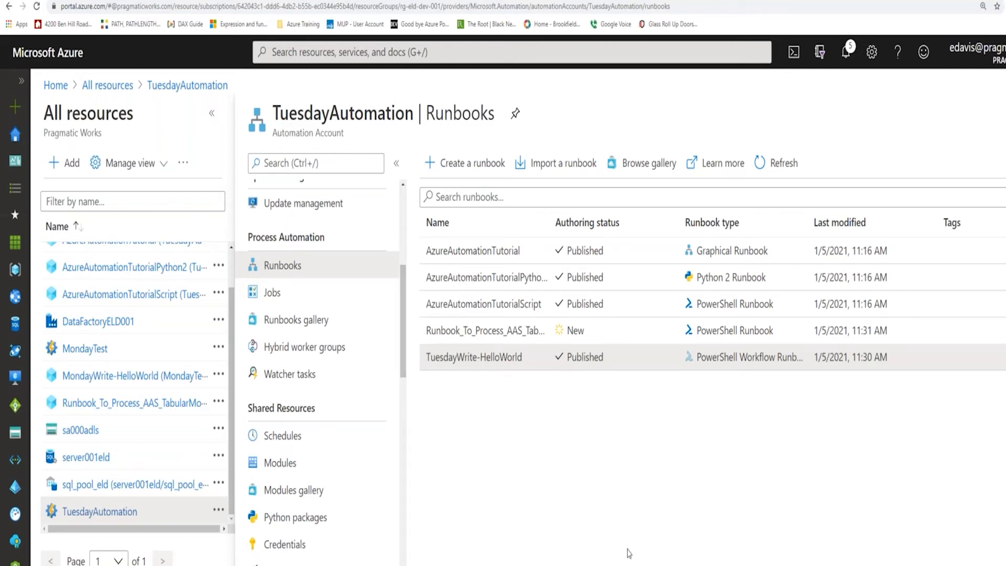
{"action": "left_click", "coordinate": [509, 360]}
{"action": "left_click", "coordinate": [329, 163]}
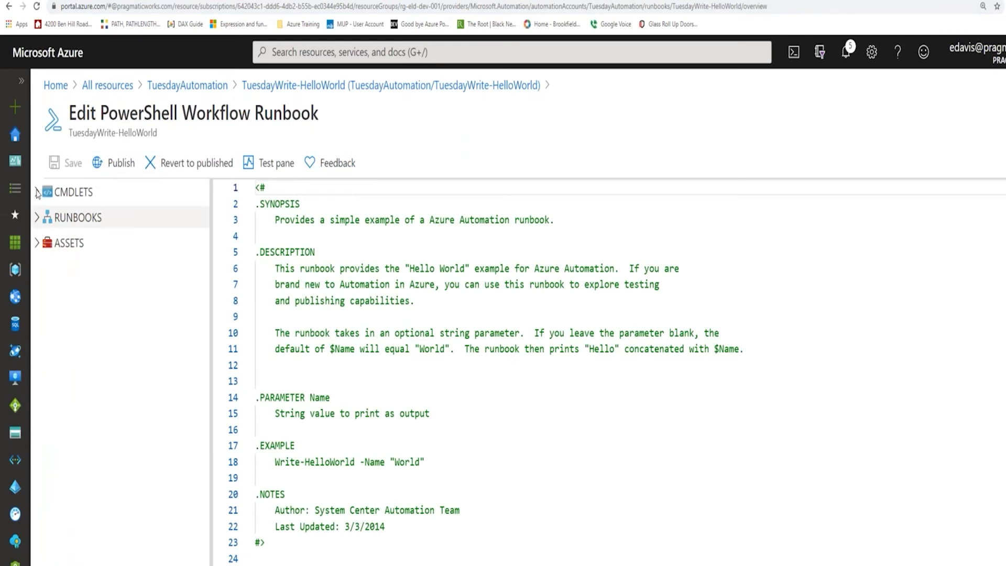
Expand the cmdlets library in the runbook editor and look through its available modules.
{"action": "left_click", "coordinate": [71, 191]}
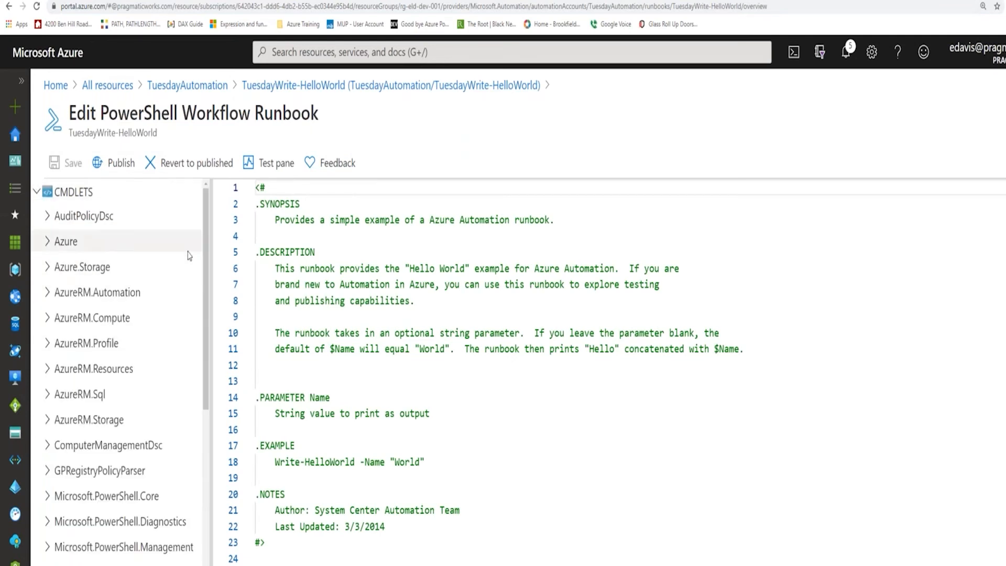
{"action": "left_click_drag", "start_coordinate": [207, 292], "coordinate": [226, 384]}
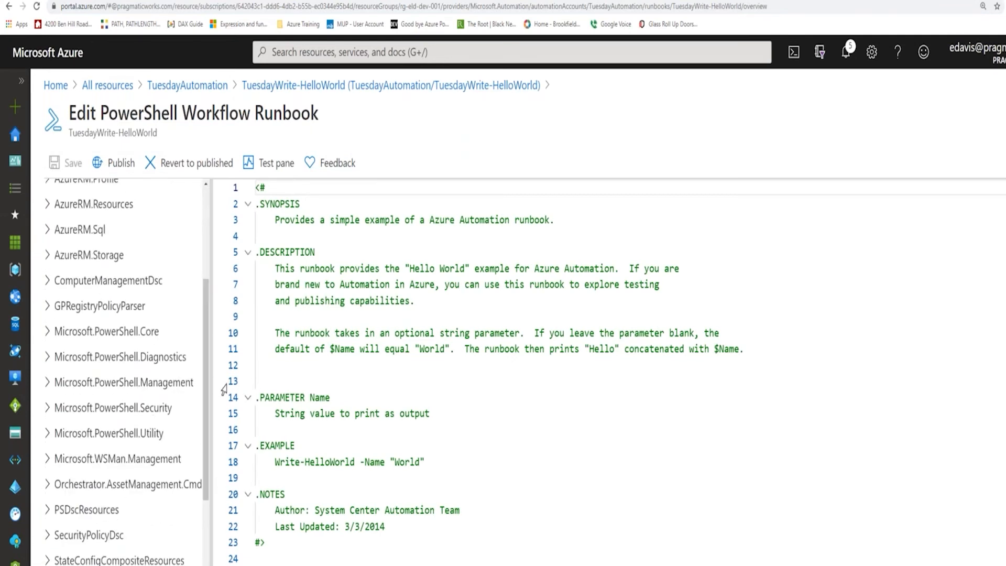
{"action": "scroll", "coordinate": [58, 281], "scroll_direction": "up", "scroll_amount": 3}
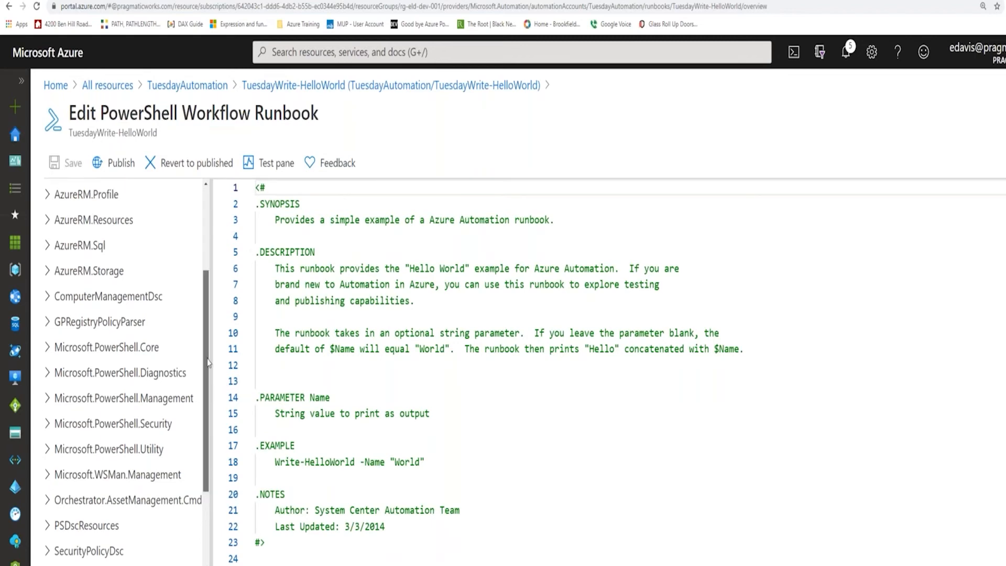
{"action": "scroll", "coordinate": [342, 554], "scroll_direction": "down", "scroll_amount": 5}
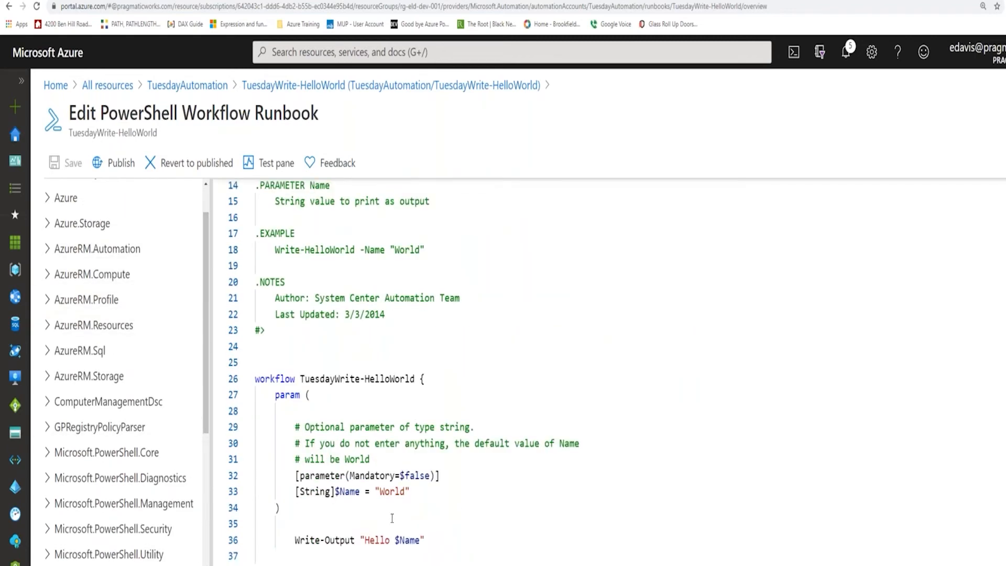
Insert the EmptyParameterSet version of Get-AzureRmADGroup from AzureRM.Resources two blank lines below the end of the workflow code.
{"action": "left_click", "coordinate": [342, 554]}
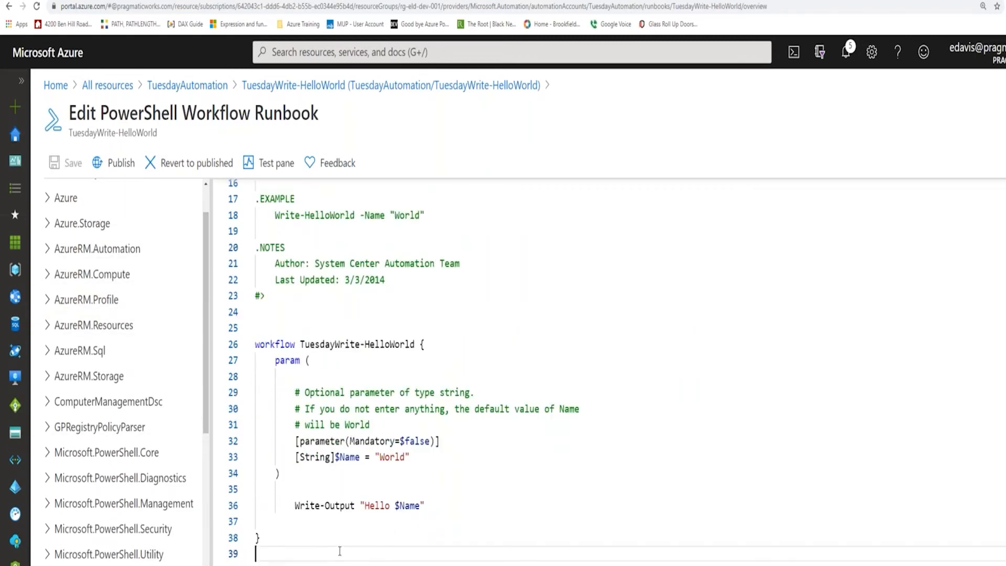
{"action": "key", "text": "Return"}
{"action": "key", "text": "Return"}
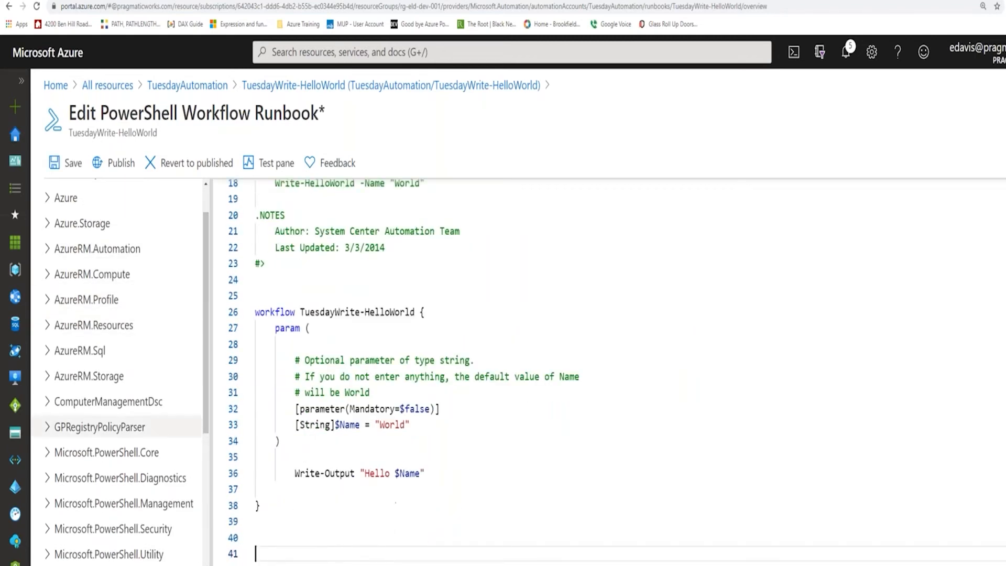
{"action": "left_click", "coordinate": [47, 223]}
{"action": "left_click", "coordinate": [46, 223]}
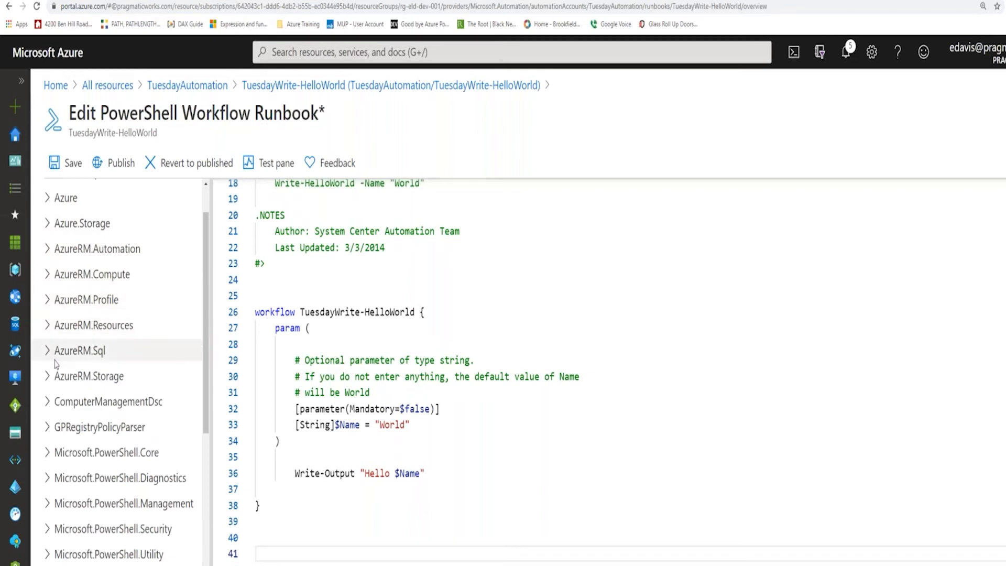
{"action": "left_click", "coordinate": [48, 326]}
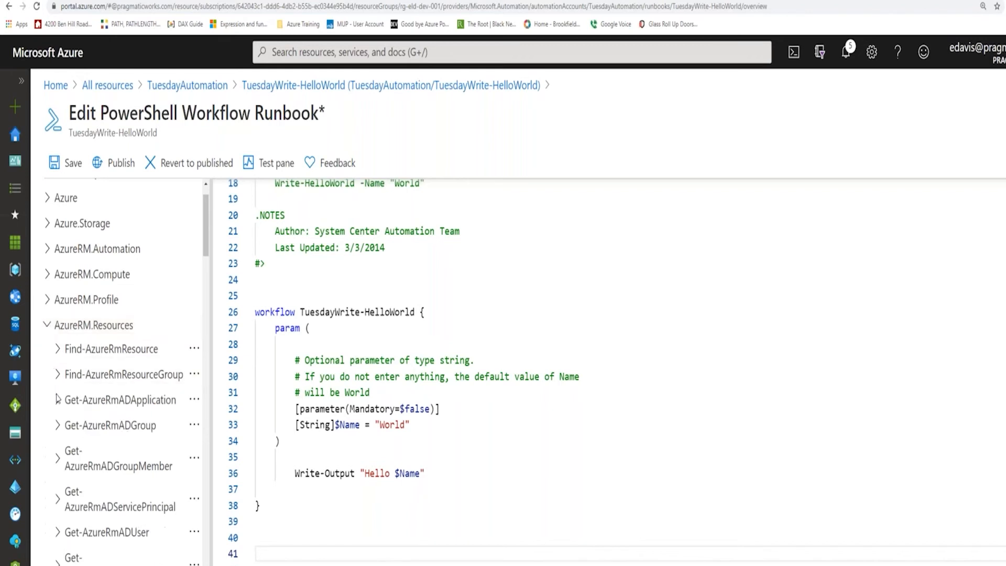
{"action": "left_click", "coordinate": [58, 426]}
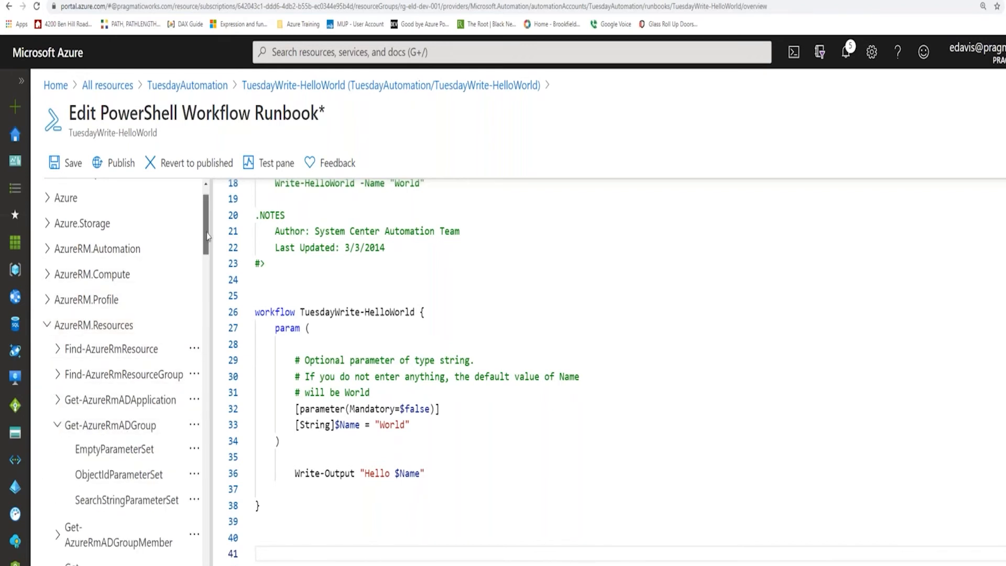
{"action": "scroll", "coordinate": [207, 236], "scroll_direction": "down", "scroll_amount": 3}
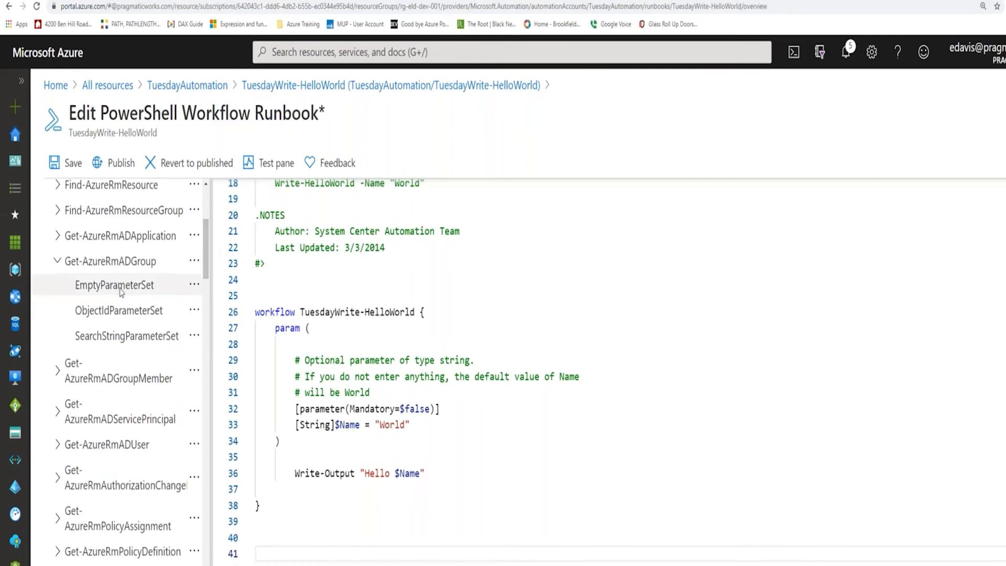
{"action": "right_click", "coordinate": [121, 292]}
{"action": "left_click", "coordinate": [162, 315]}
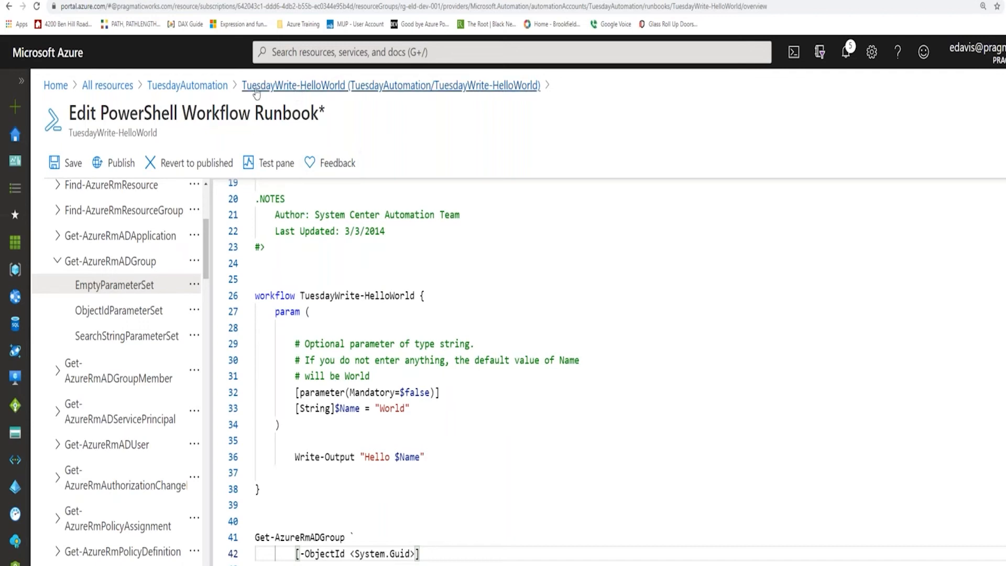
Leave the editor for the TuesdayAutomation account, discarding the unsaved runbook edits, and view the account's modules.
{"action": "left_click", "coordinate": [187, 85]}
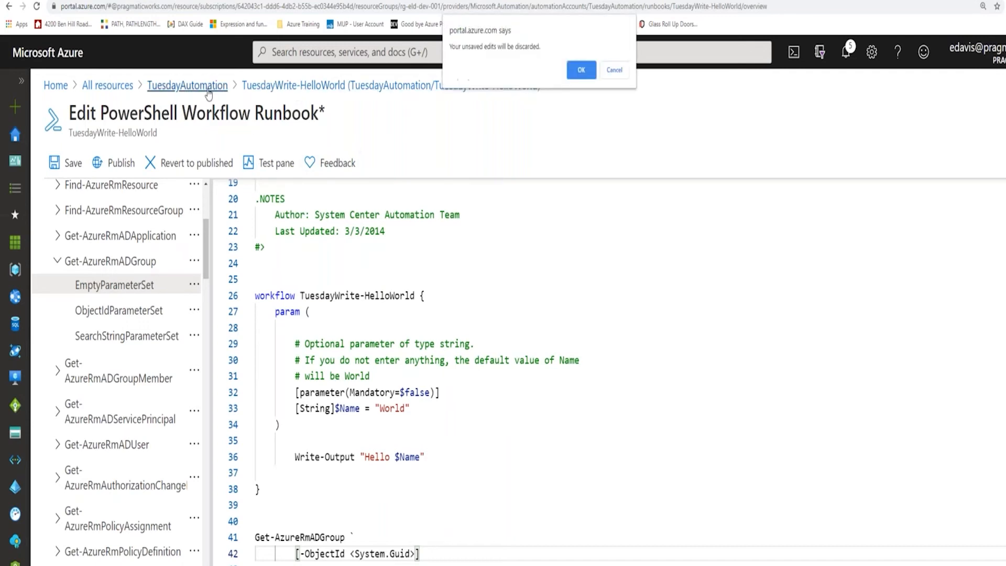
{"action": "left_click", "coordinate": [571, 73]}
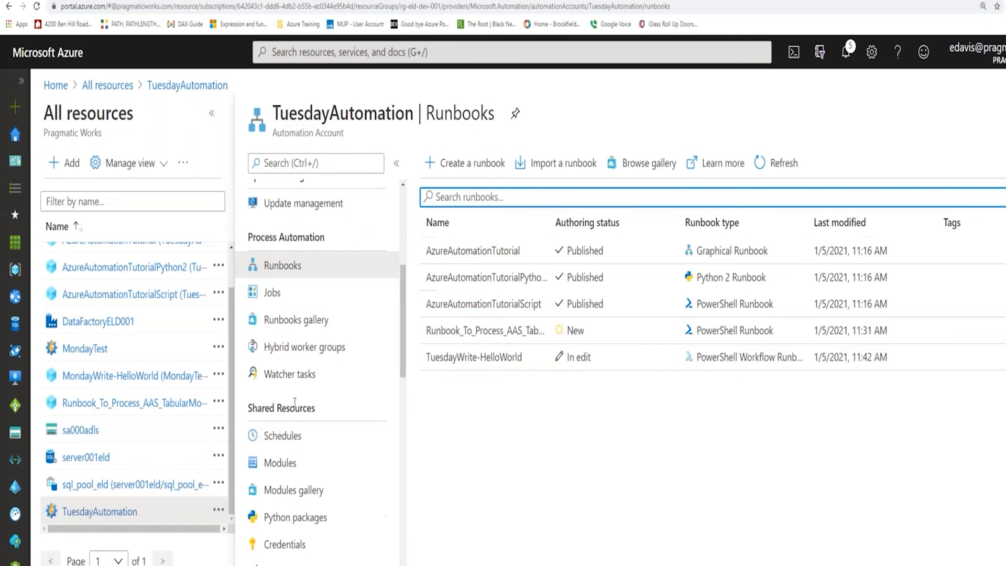
{"action": "left_click", "coordinate": [293, 469]}
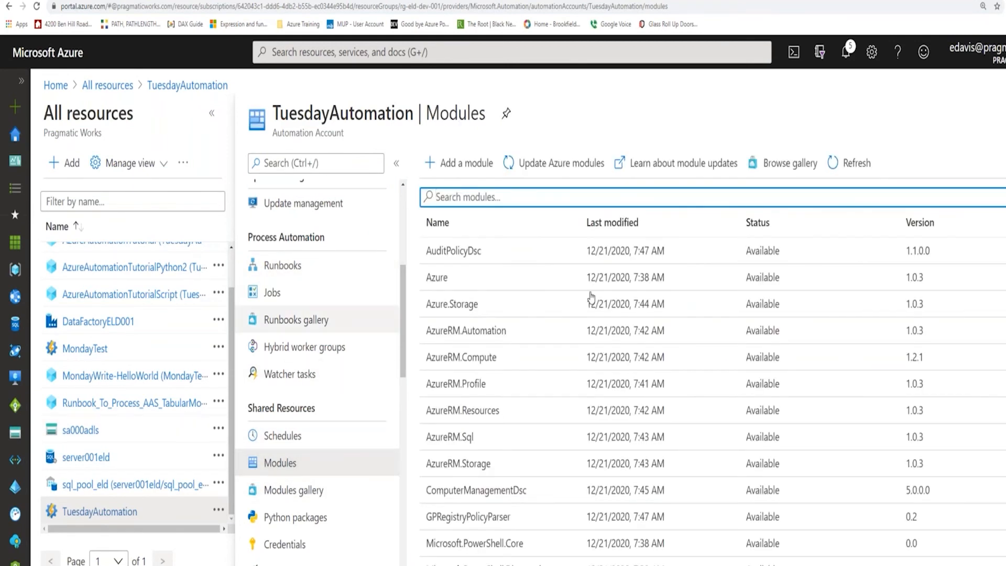
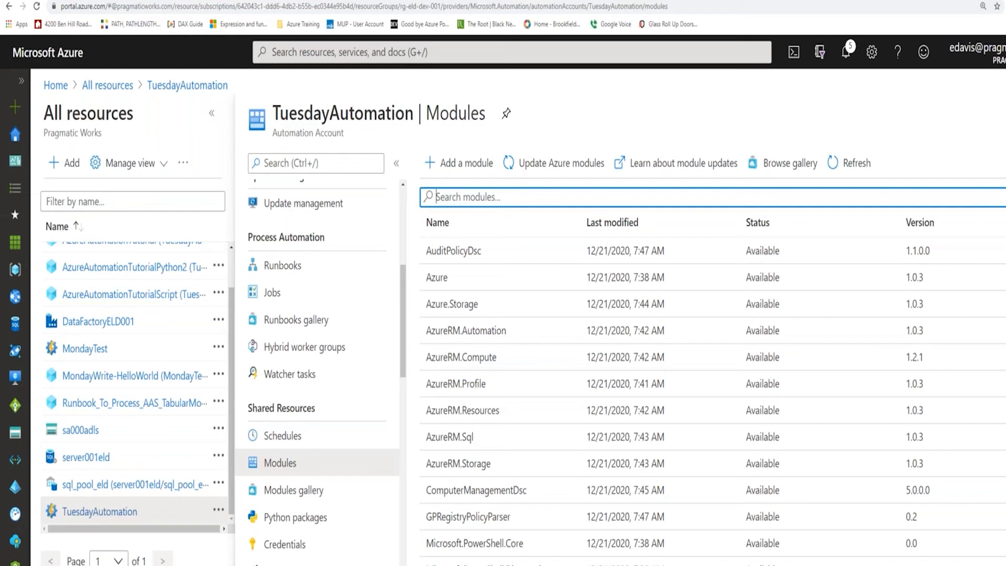
Search the account's installed modules for "az.accounts" and clear the search.
{"action": "type", "text": "az"}
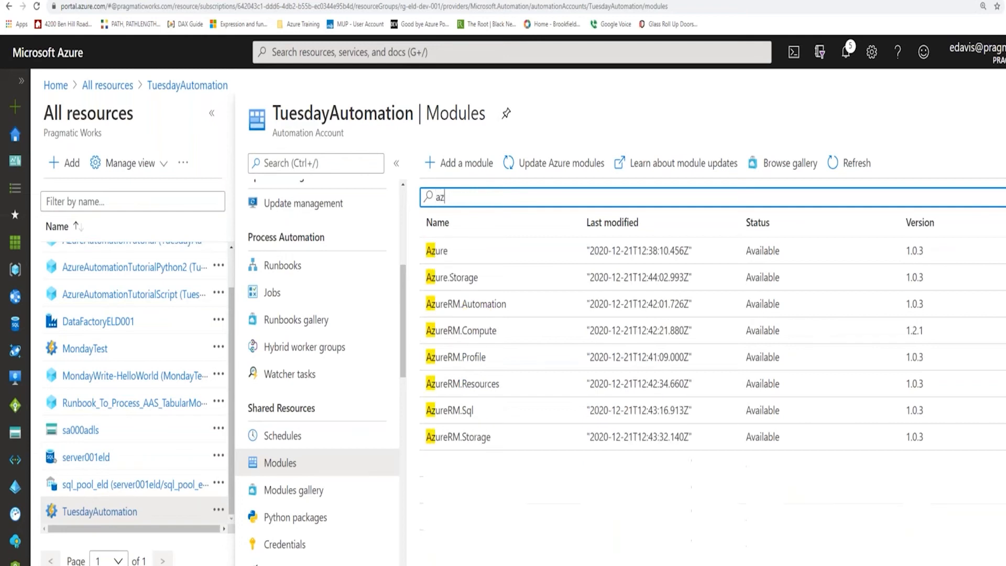
{"action": "type", "text": "."}
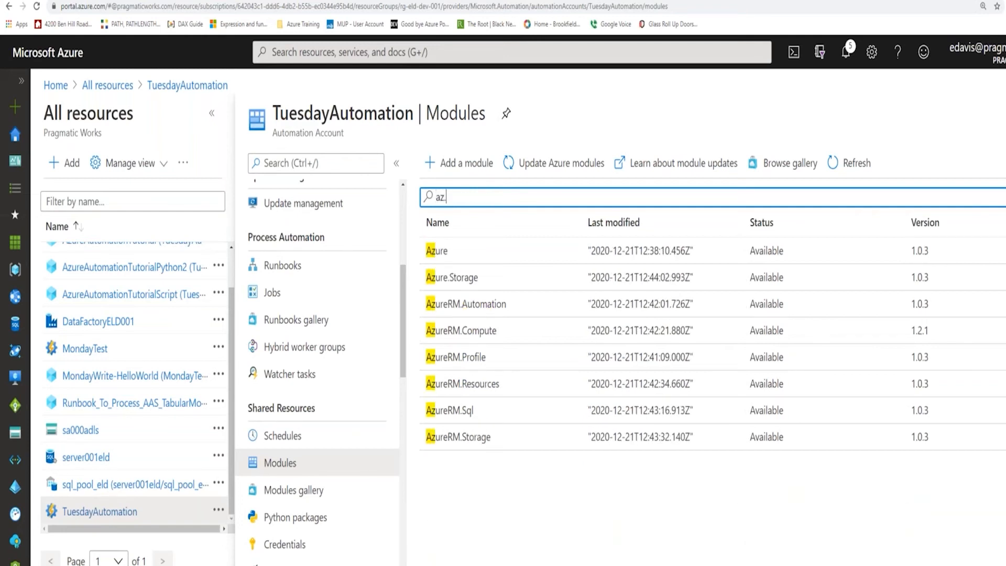
{"action": "type", "text": "accounts"}
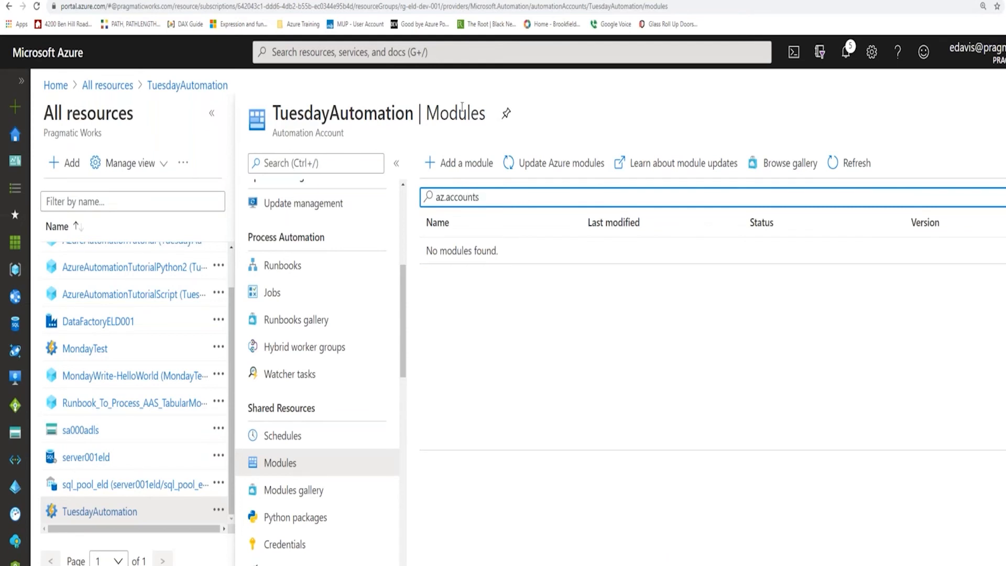
{"action": "left_click", "coordinate": [428, 197]}
{"action": "left_click", "coordinate": [521, 198]}
{"action": "key", "text": "BackSpace"}
{"action": "key", "text": "BackSpace"}
{"action": "key", "text": "BackSpace"}
{"action": "key", "text": "BackSpace"}
{"action": "key", "text": "BackSpace"}
{"action": "key", "text": "BackSpace"}
{"action": "key", "text": "BackSpace"}
{"action": "key", "text": "BackSpace"}
{"action": "key", "text": "BackSpace"}
{"action": "key", "text": "BackSpace"}
{"action": "key", "text": "BackSpace"}
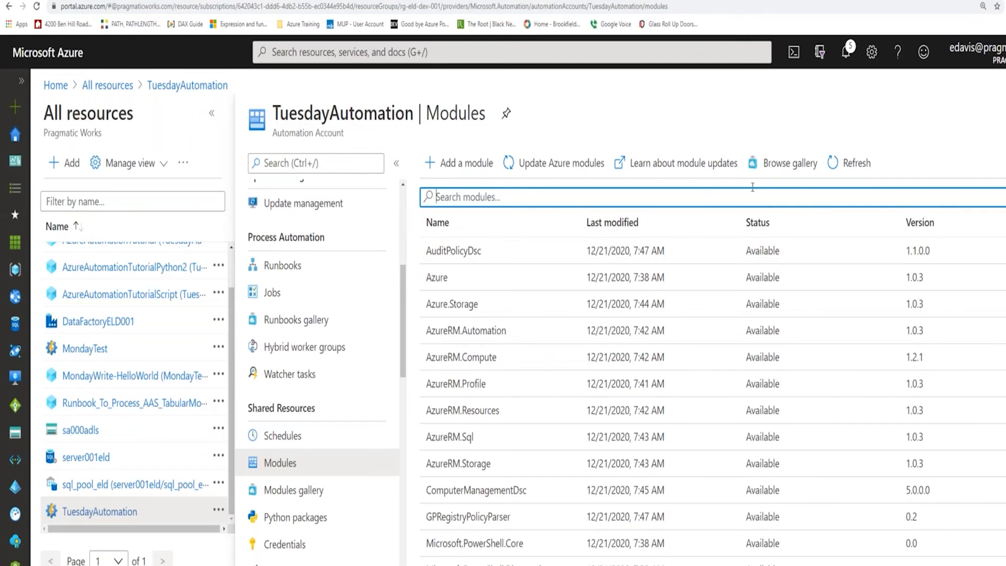
Find Az.Accounts by searching the module gallery for "az", and import it into the automation account.
{"action": "left_click", "coordinate": [778, 164]}
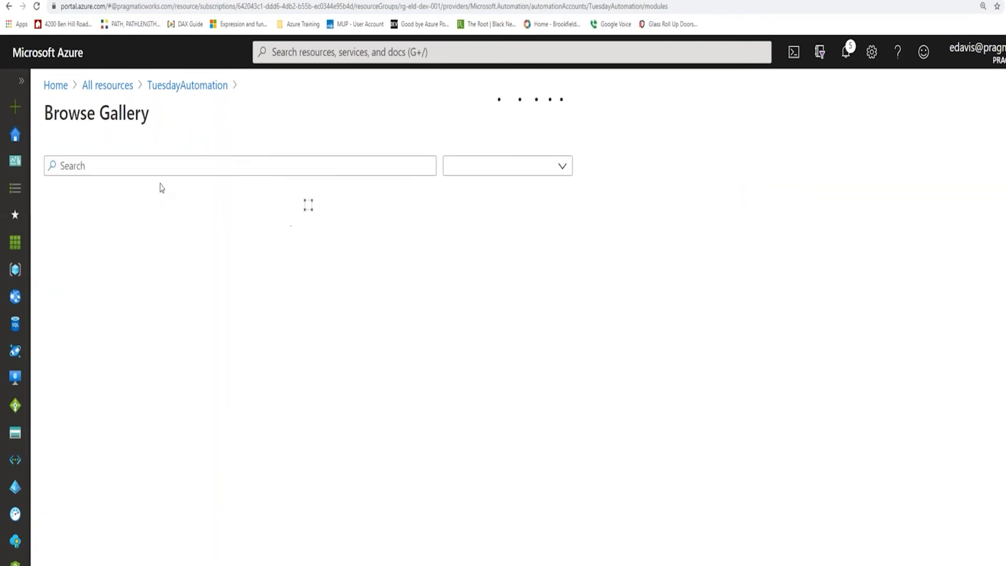
{"action": "left_click", "coordinate": [166, 166]}
{"action": "type", "text": "az"}
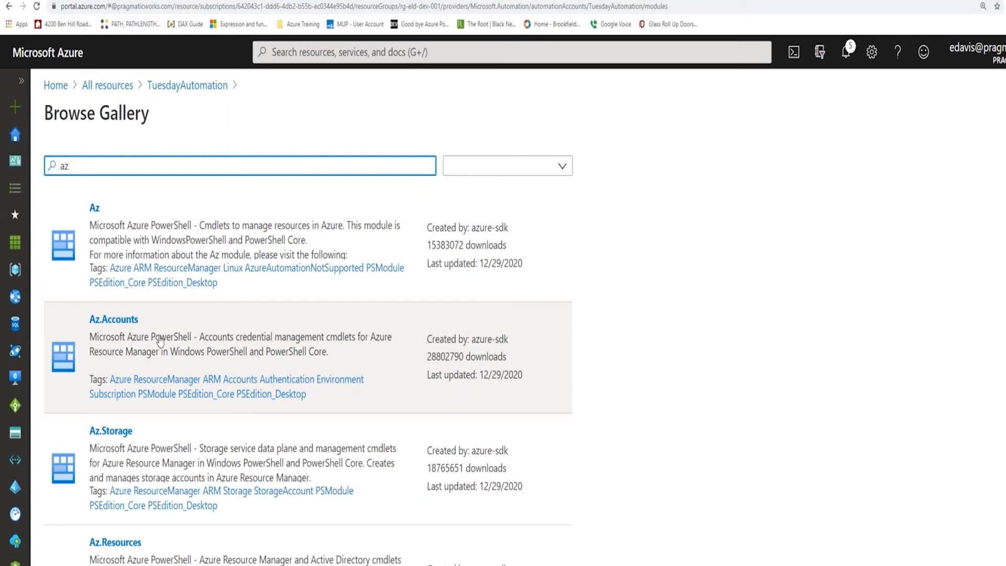
{"action": "left_click", "coordinate": [158, 339]}
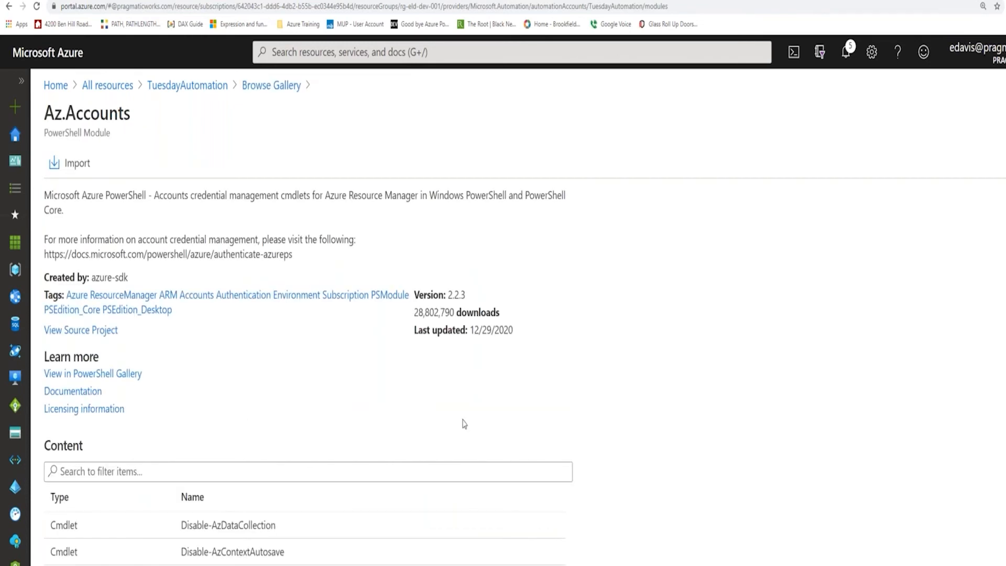
{"action": "scroll", "coordinate": [769, 427], "scroll_direction": "down", "scroll_amount": 3}
{"action": "scroll", "coordinate": [768, 428], "scroll_direction": "up", "scroll_amount": 2}
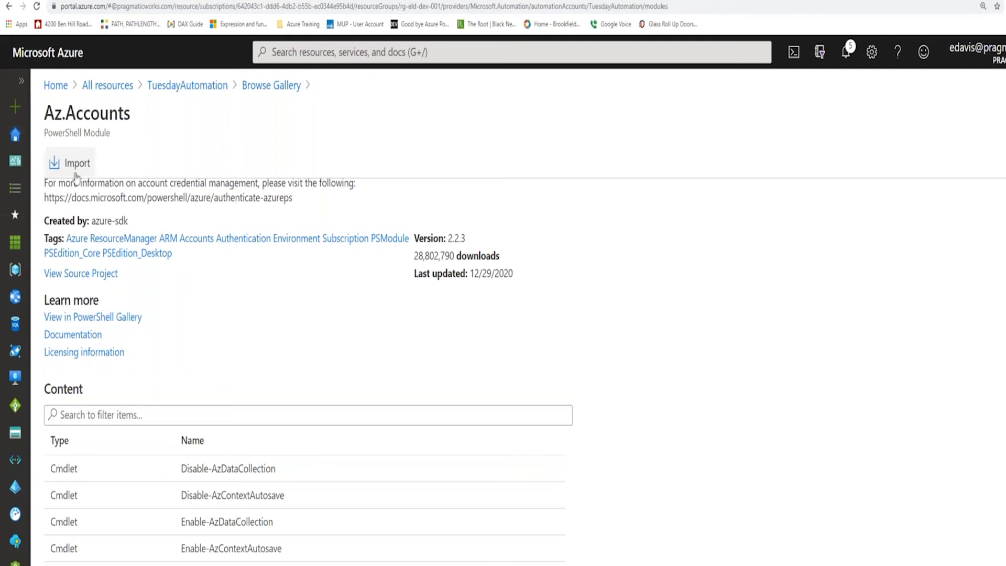
{"action": "left_click", "coordinate": [77, 164]}
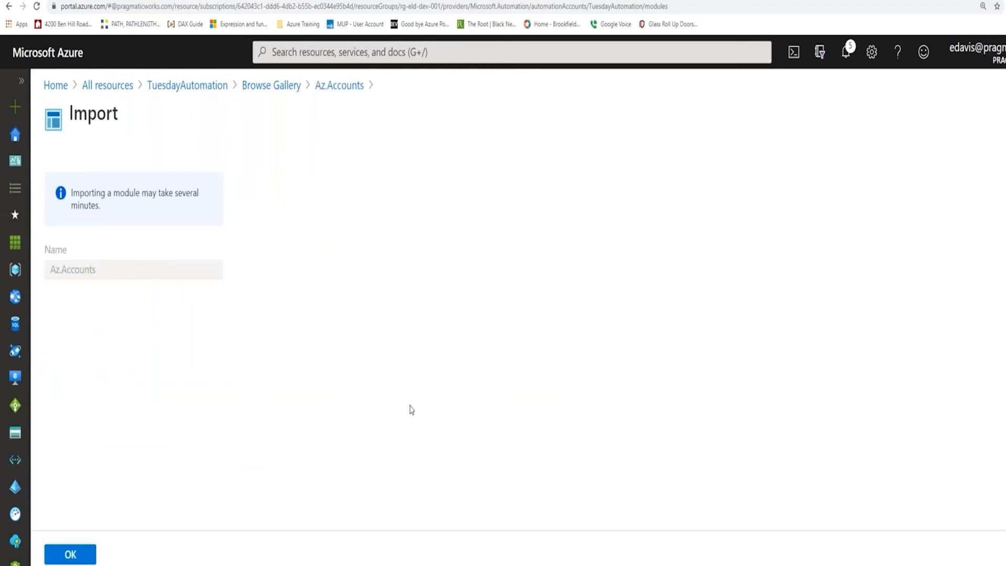
{"action": "left_click", "coordinate": [85, 555]}
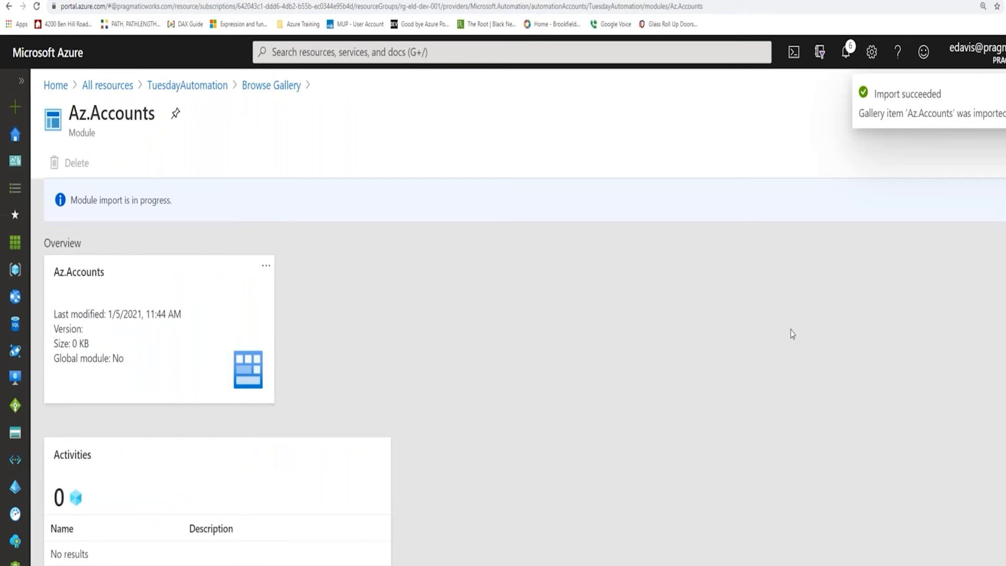
Return to TuesdayAutomation's modules and check the import status of Az.Accounts, refreshing the list.
{"action": "left_click", "coordinate": [202, 91]}
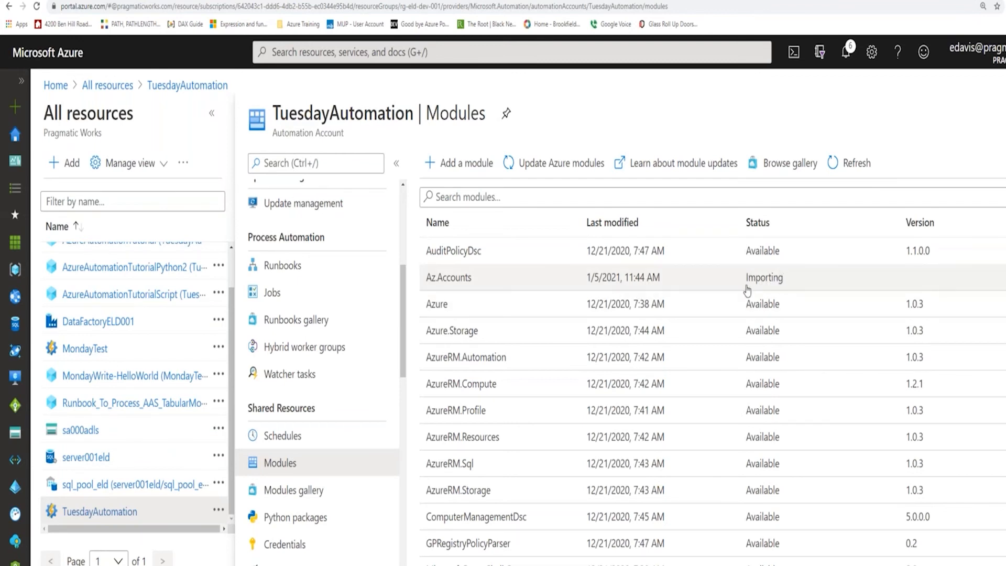
{"action": "left_click", "coordinate": [844, 166]}
{"action": "scroll", "coordinate": [763, 411], "scroll_direction": "down", "scroll_amount": 2}
{"action": "scroll", "coordinate": [764, 412], "scroll_direction": "down", "scroll_amount": 4}
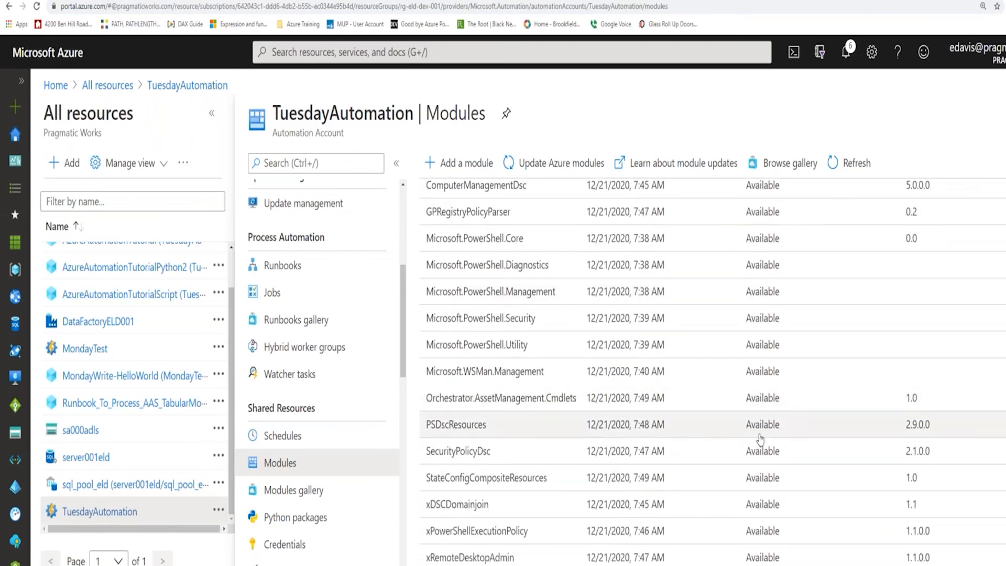
{"action": "scroll", "coordinate": [767, 487], "scroll_direction": "up", "scroll_amount": 4}
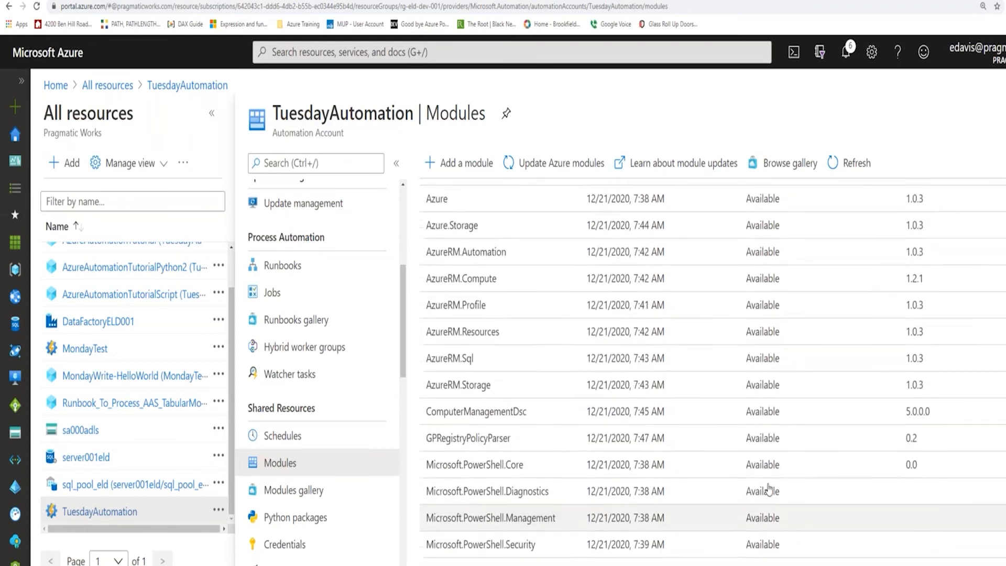
{"action": "scroll", "coordinate": [749, 262], "scroll_direction": "up", "scroll_amount": 2}
{"action": "scroll", "coordinate": [761, 366], "scroll_direction": "down", "scroll_amount": 4}
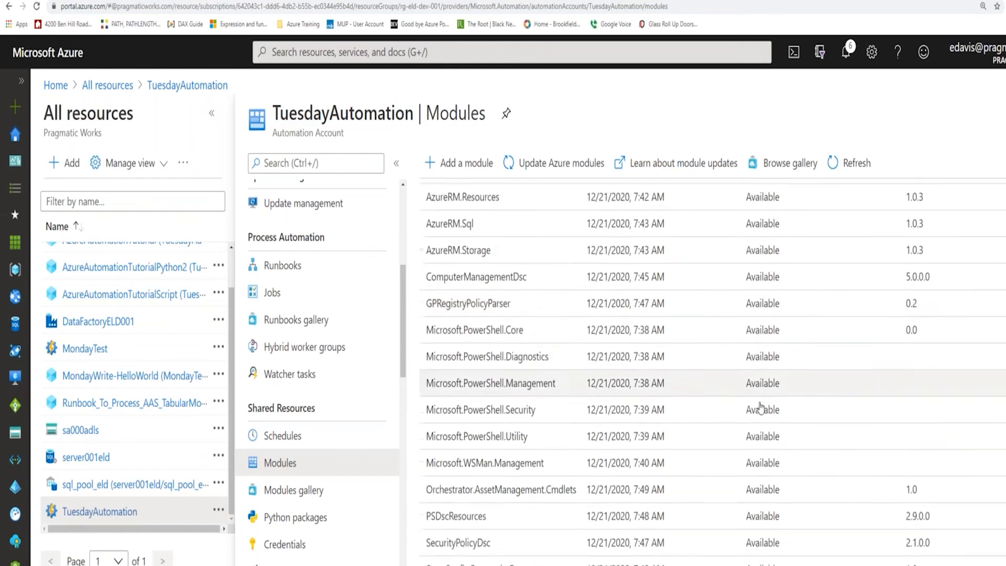
{"action": "scroll", "coordinate": [761, 407], "scroll_direction": "down", "scroll_amount": 2}
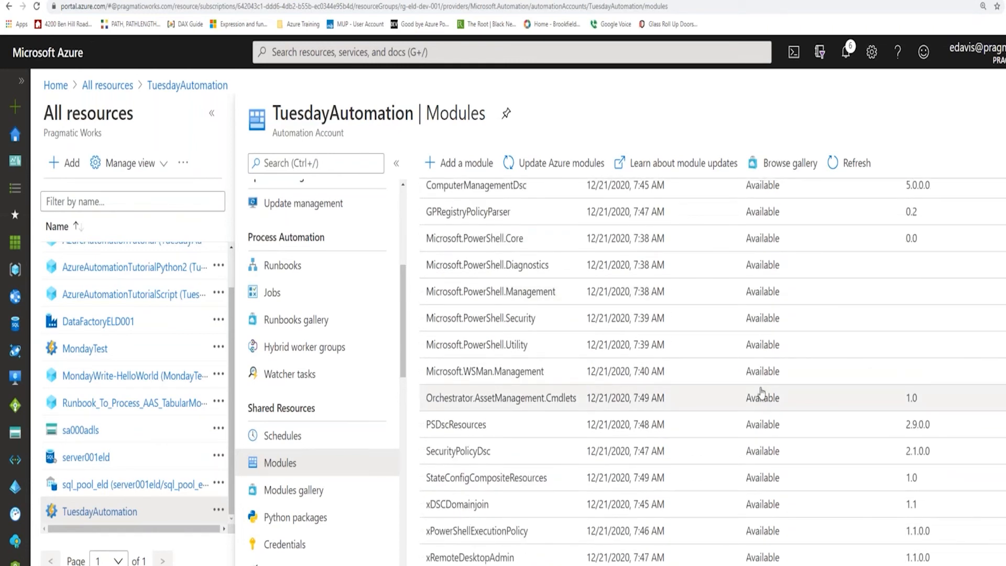
{"action": "scroll", "coordinate": [759, 392], "scroll_direction": "up", "scroll_amount": 4}
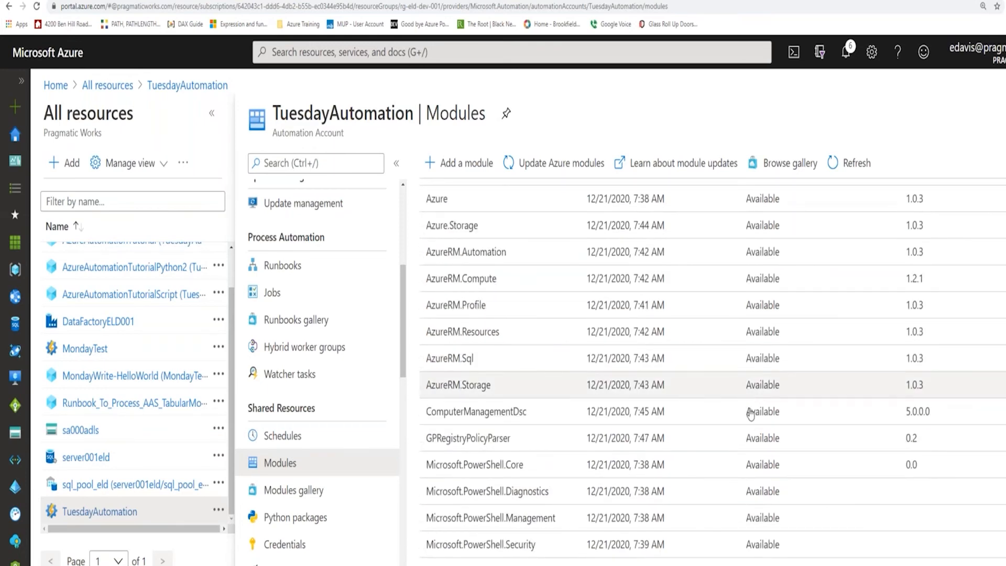
{"action": "scroll", "coordinate": [748, 398], "scroll_direction": "up", "scroll_amount": 2}
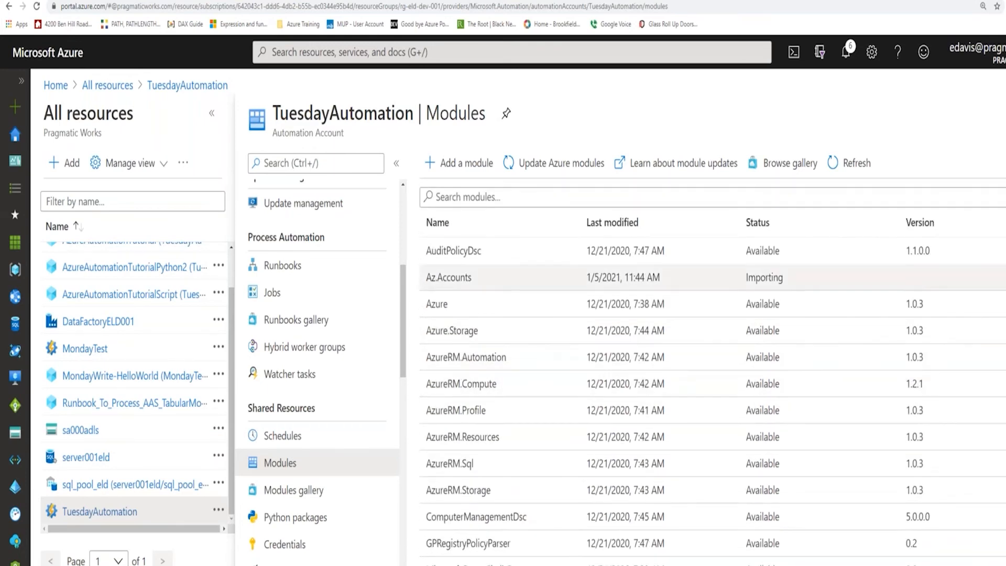
{"action": "left_click", "coordinate": [834, 163]}
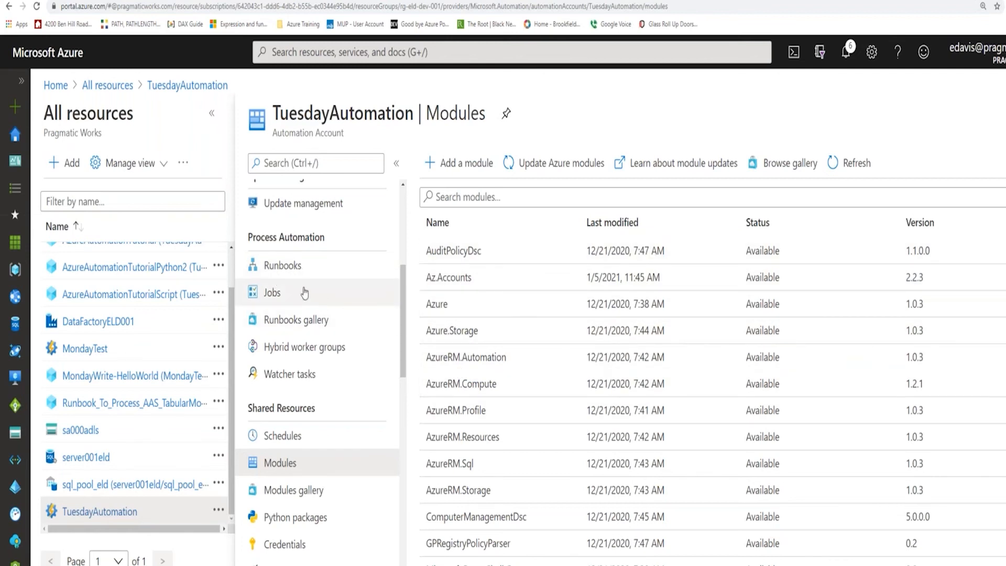
Open the TuesdayWrite-HelloWorld job from the account's jobs and review its output, errors, warnings, logs and exceptions.
{"action": "left_click", "coordinate": [289, 294]}
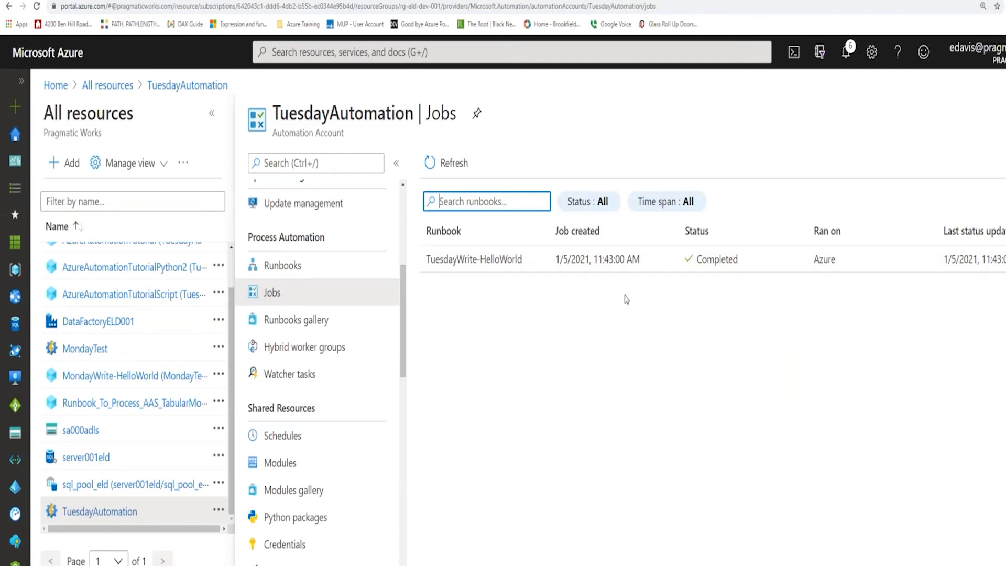
{"action": "left_click", "coordinate": [603, 267]}
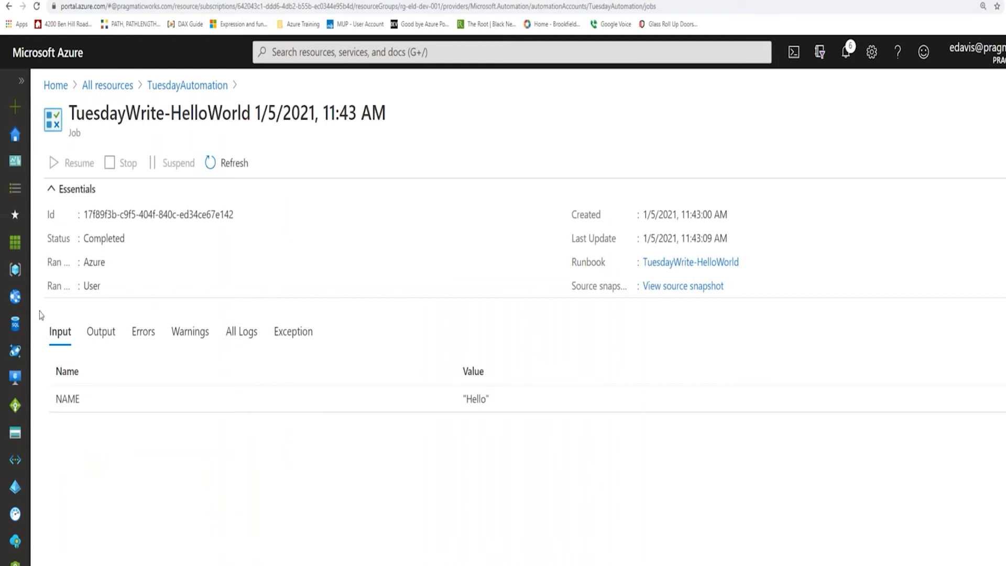
{"action": "left_click", "coordinate": [100, 331]}
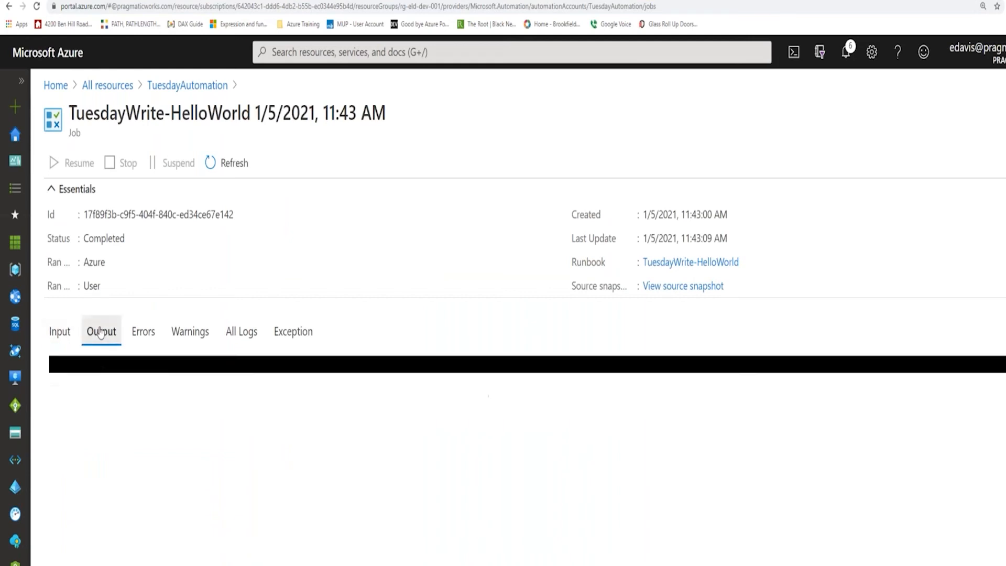
{"action": "left_click", "coordinate": [143, 330]}
{"action": "left_click", "coordinate": [188, 333]}
{"action": "left_click", "coordinate": [244, 331]}
{"action": "left_click", "coordinate": [292, 331]}
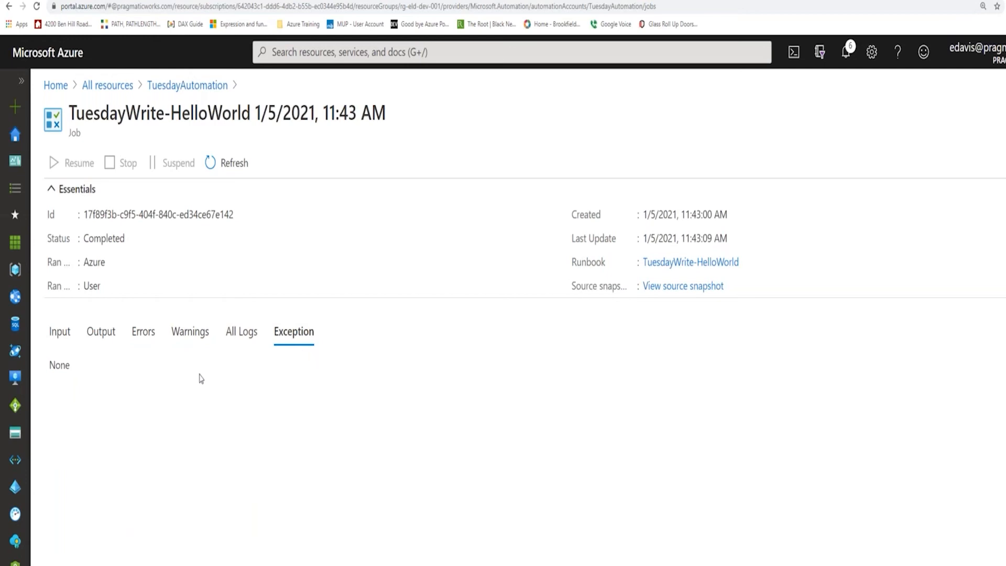
{"action": "left_click", "coordinate": [102, 332]}
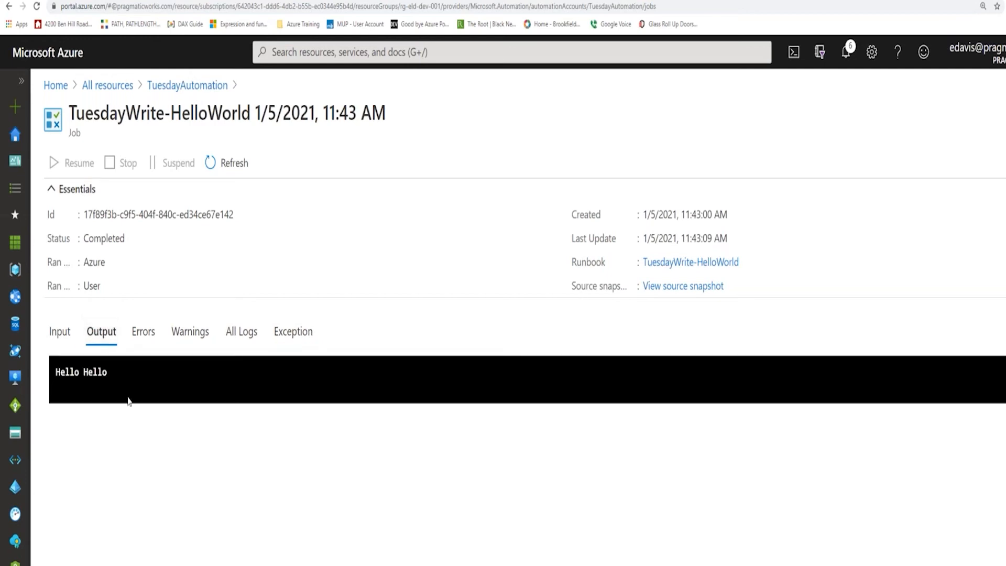
Review the settings of the TuesdayHelloWorld schedule in the TuesdayAutomation account and close its details.
{"action": "left_click", "coordinate": [181, 87]}
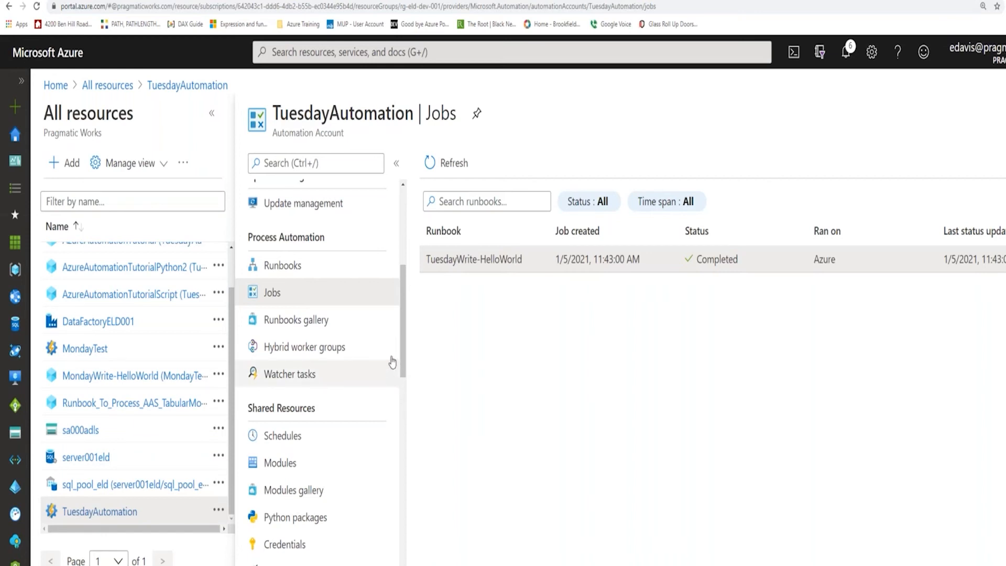
{"action": "left_click", "coordinate": [308, 439]}
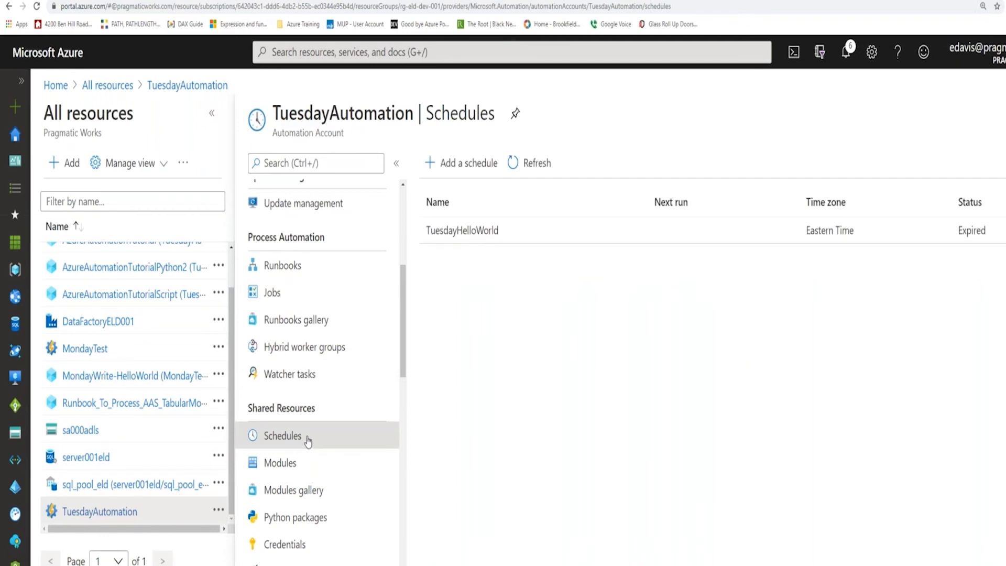
{"action": "left_click", "coordinate": [484, 235]}
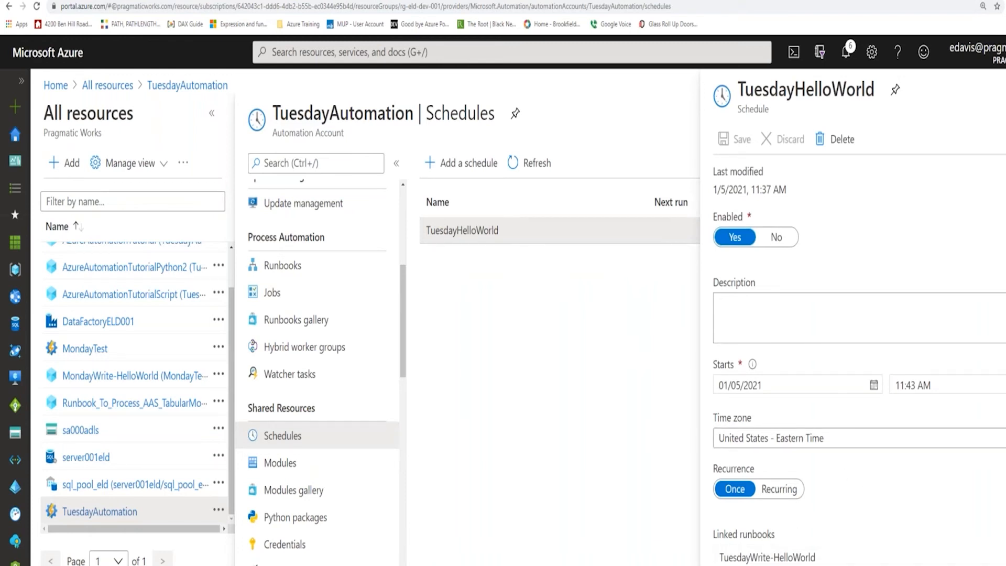
{"action": "left_click", "coordinate": [1005, 89]}
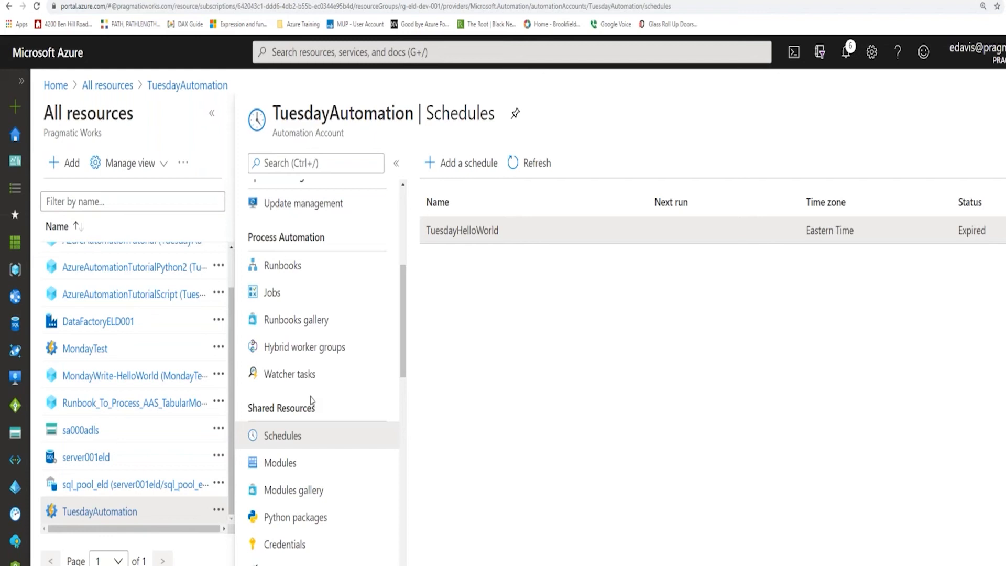
Open the TuesdayWrite-HelloWorld runbook for editing and expand its cmdlets library to check for Az.Accounts.
{"action": "left_click", "coordinate": [296, 269]}
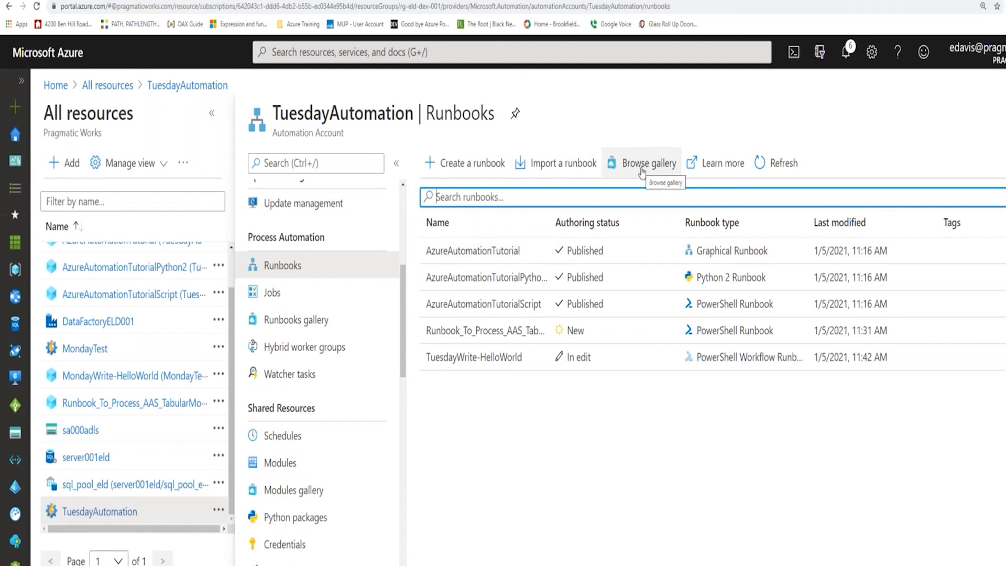
{"action": "left_click", "coordinate": [504, 362]}
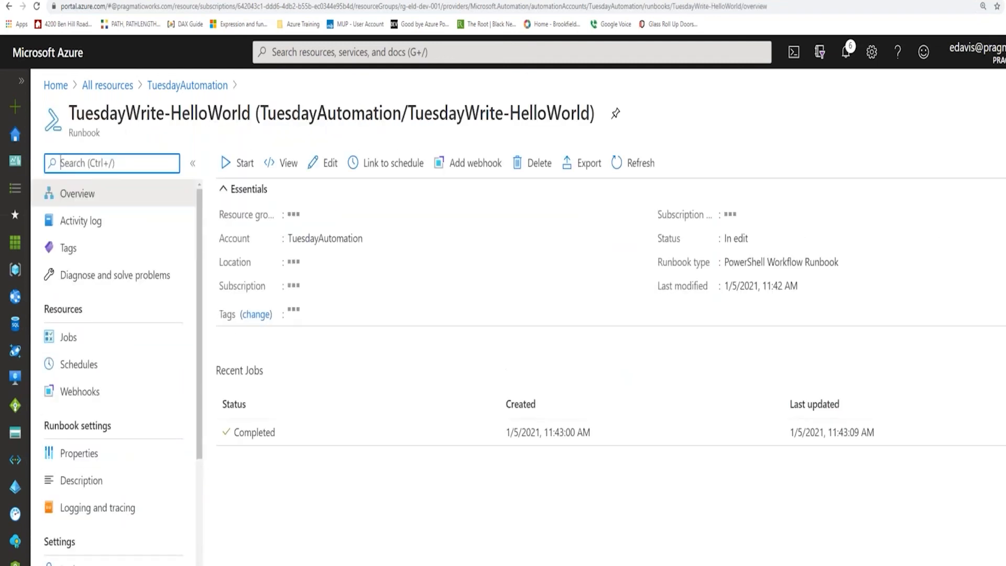
{"action": "left_click", "coordinate": [329, 162]}
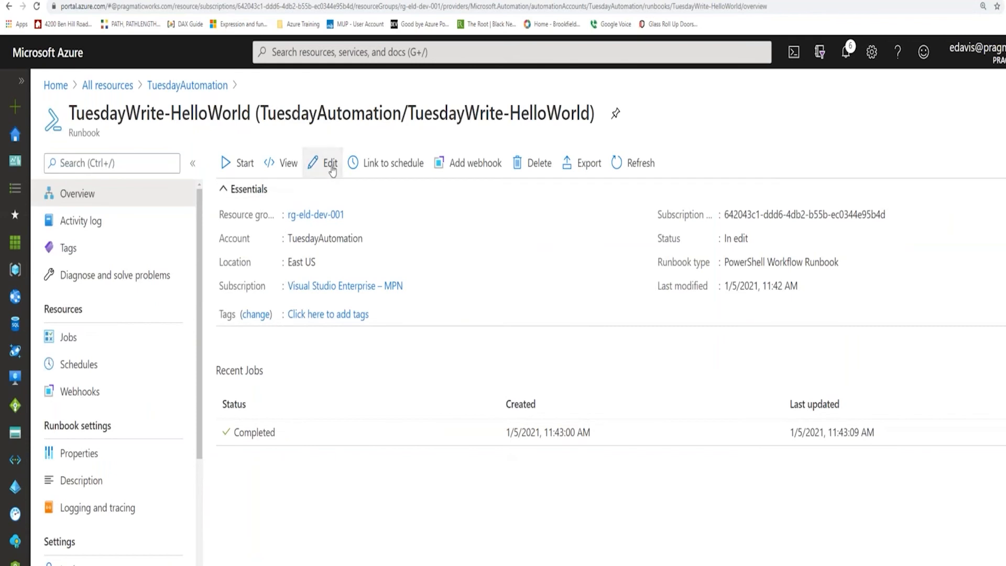
{"action": "left_click", "coordinate": [38, 192]}
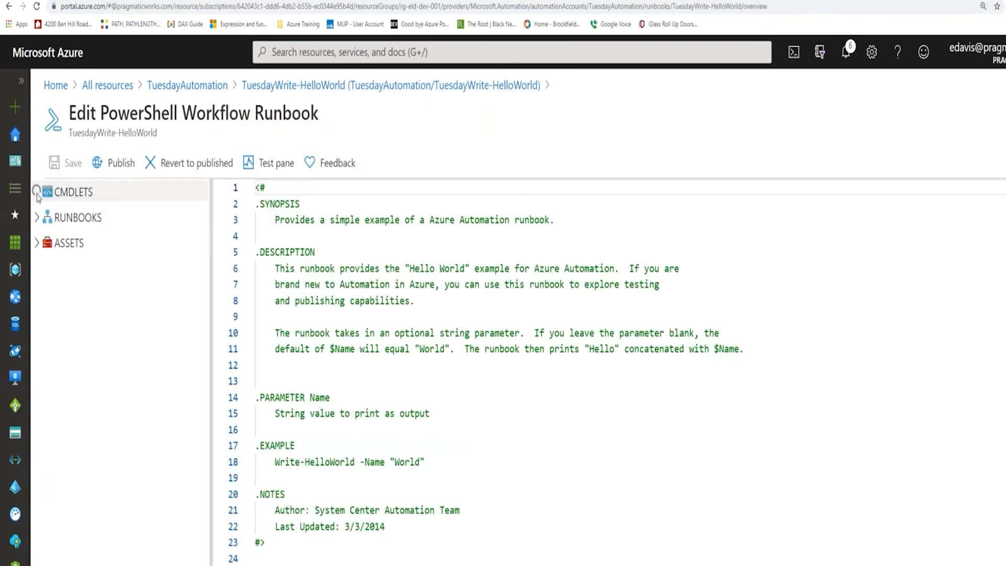
View the runbook's test pane, close it and return to the TuesdayAutomation runbooks.
{"action": "left_click", "coordinate": [276, 164]}
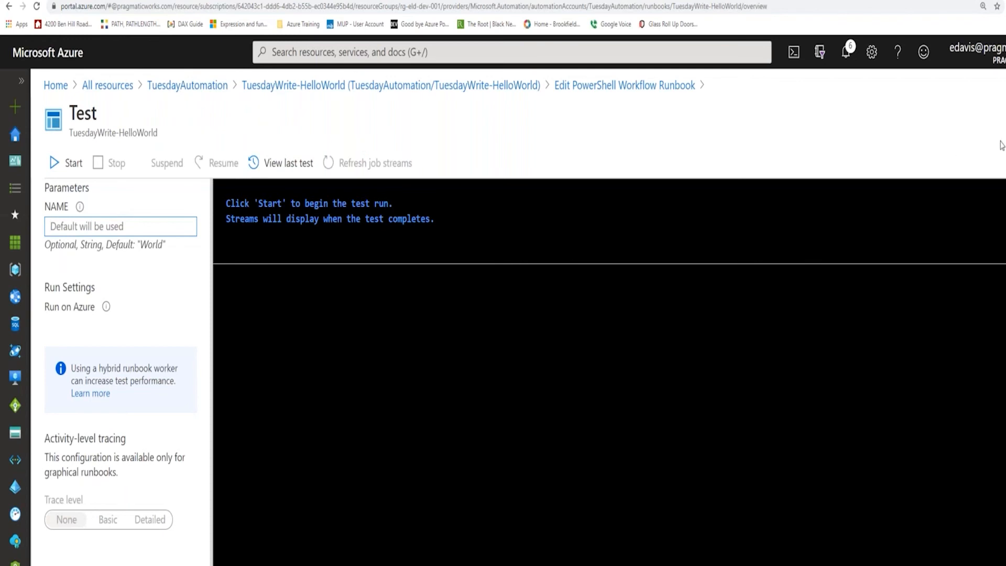
{"action": "left_click", "coordinate": [1005, 113]}
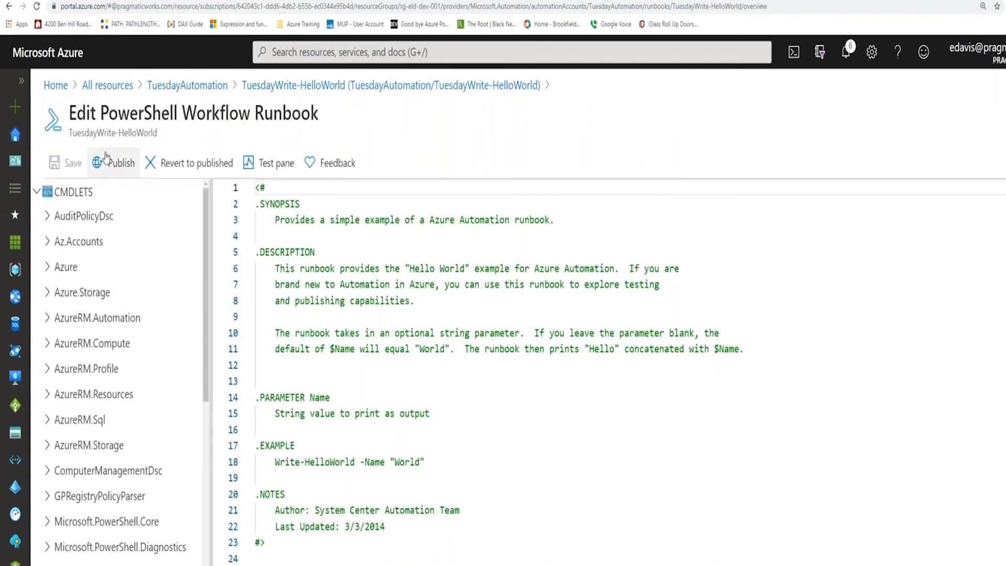
{"action": "left_click", "coordinate": [201, 90]}
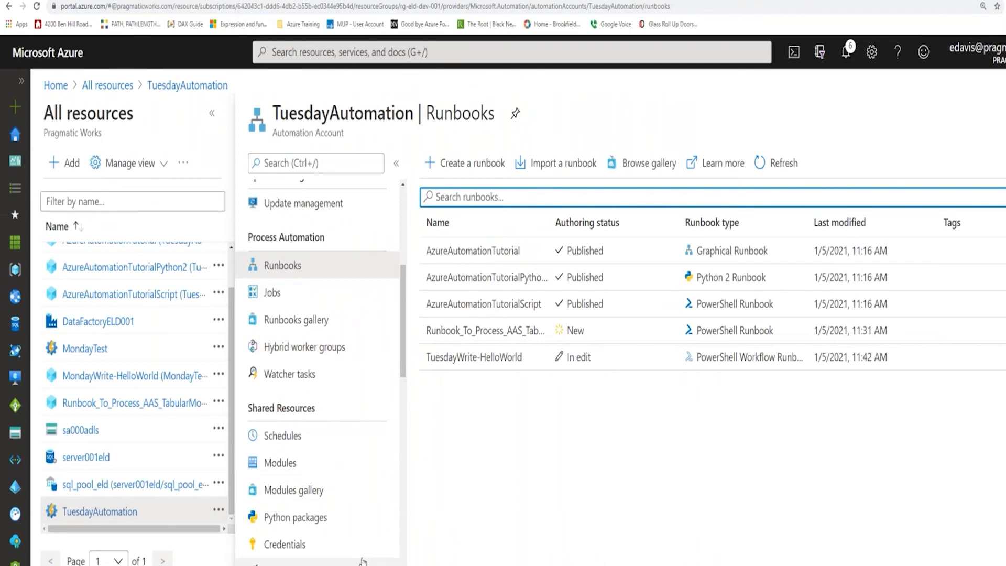
Show the account's jobs and look through the management and process automation features the account offers.
{"action": "left_click", "coordinate": [289, 297]}
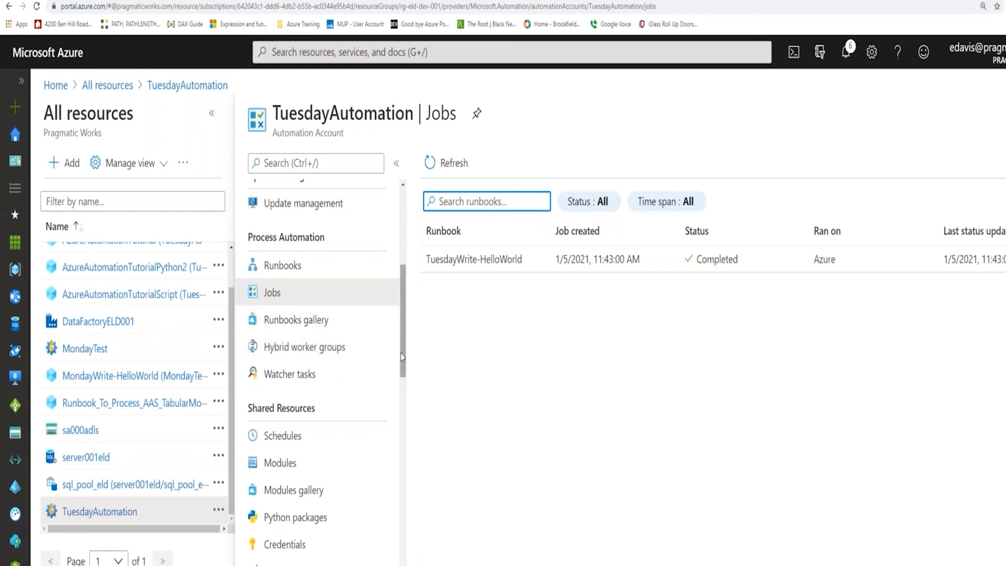
{"action": "scroll", "coordinate": [402, 351], "scroll_direction": "up", "scroll_amount": 2}
{"action": "scroll", "coordinate": [402, 349], "scroll_direction": "down", "scroll_amount": 1}
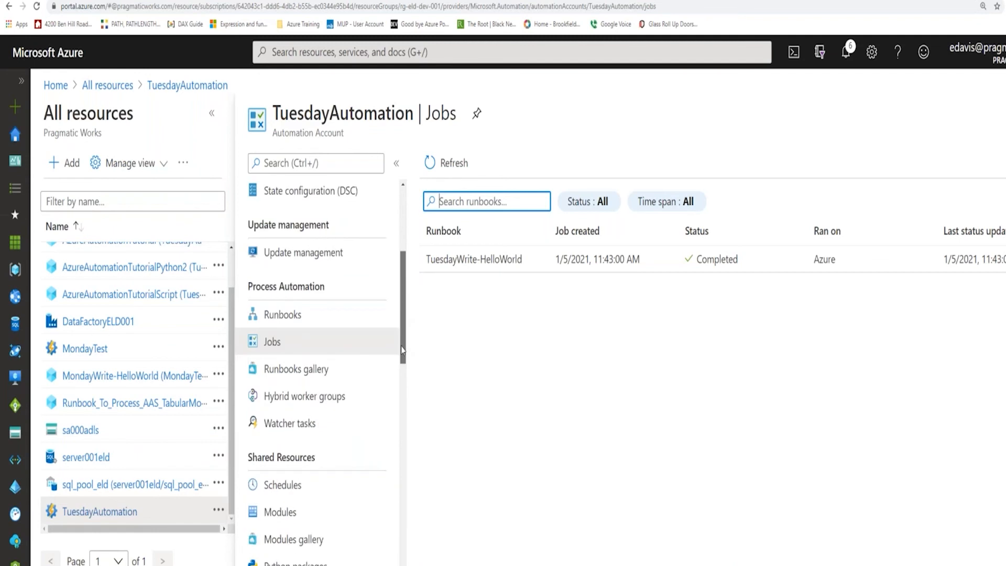
{"action": "scroll", "coordinate": [402, 350], "scroll_direction": "up", "scroll_amount": 4}
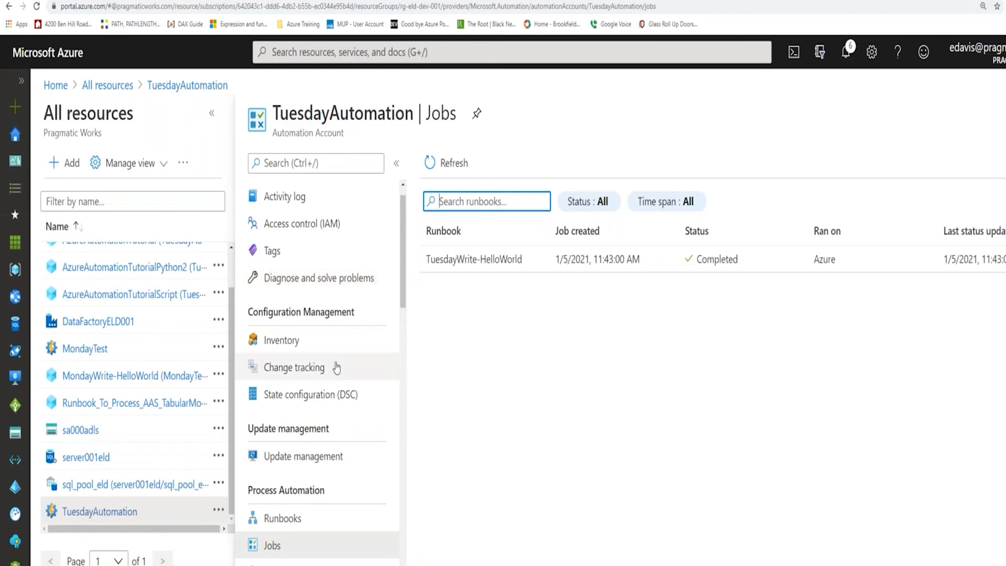
{"action": "scroll", "coordinate": [378, 323], "scroll_direction": "up", "scroll_amount": 1}
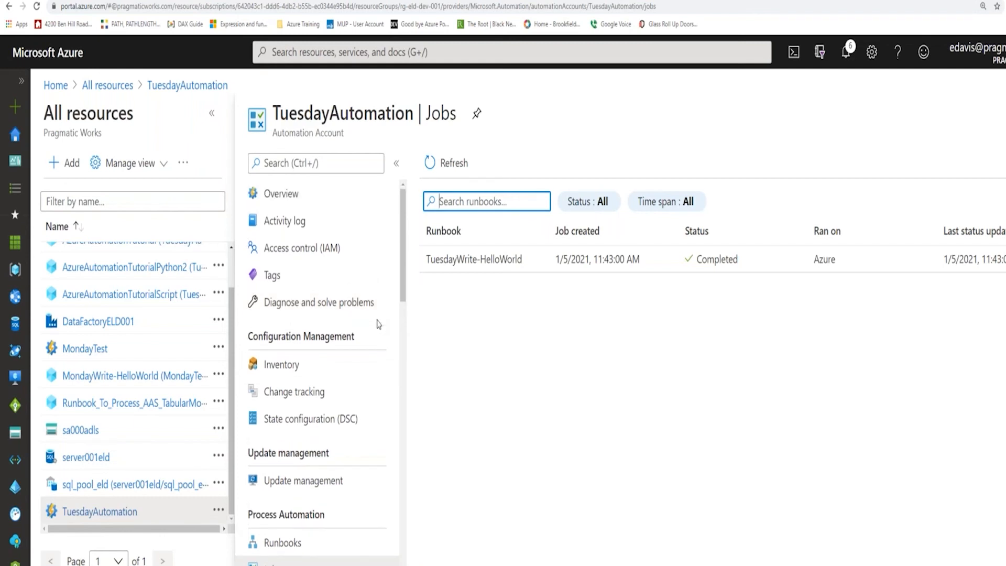
{"action": "left_click_drag", "start_coordinate": [404, 276], "coordinate": [404, 328]}
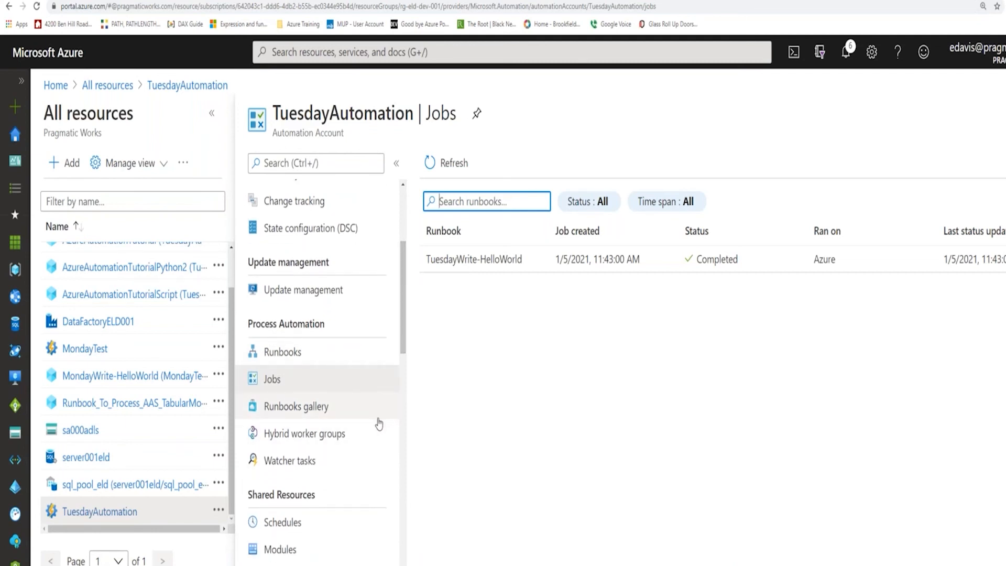